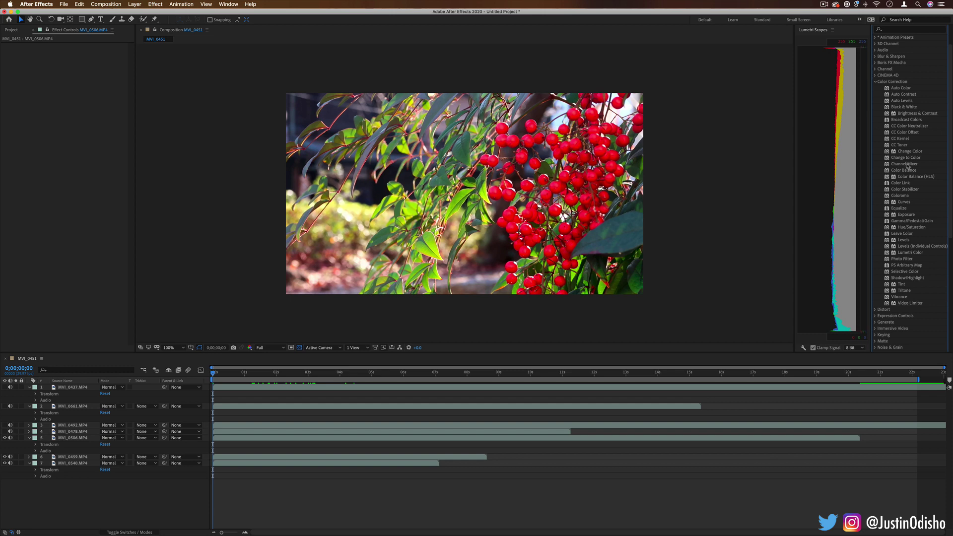
Step: Select Color Balance in the expanded Color Correction list and bring up the Window menu for Lumetri Scopes
{"action": "left_click", "coordinate": [910, 170]}
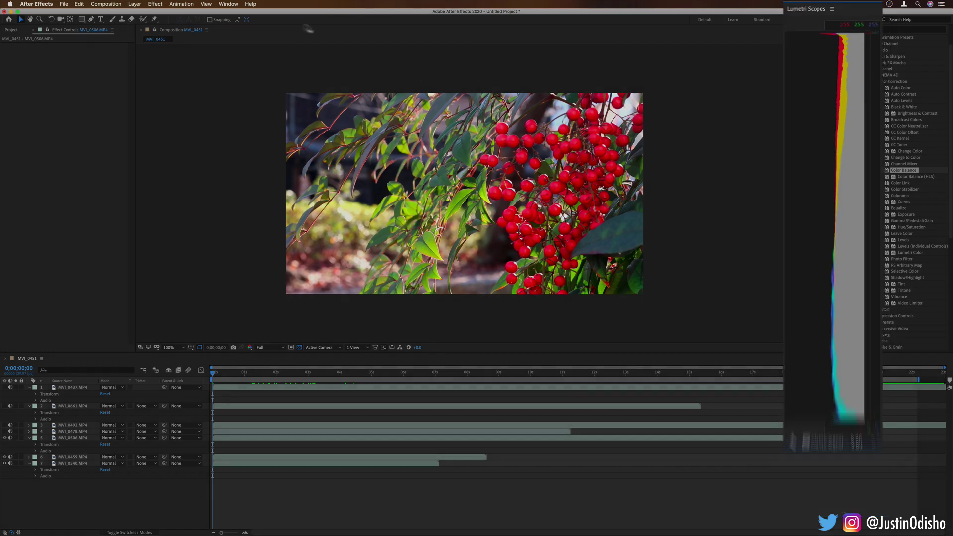
{"action": "left_click", "coordinate": [229, 4]}
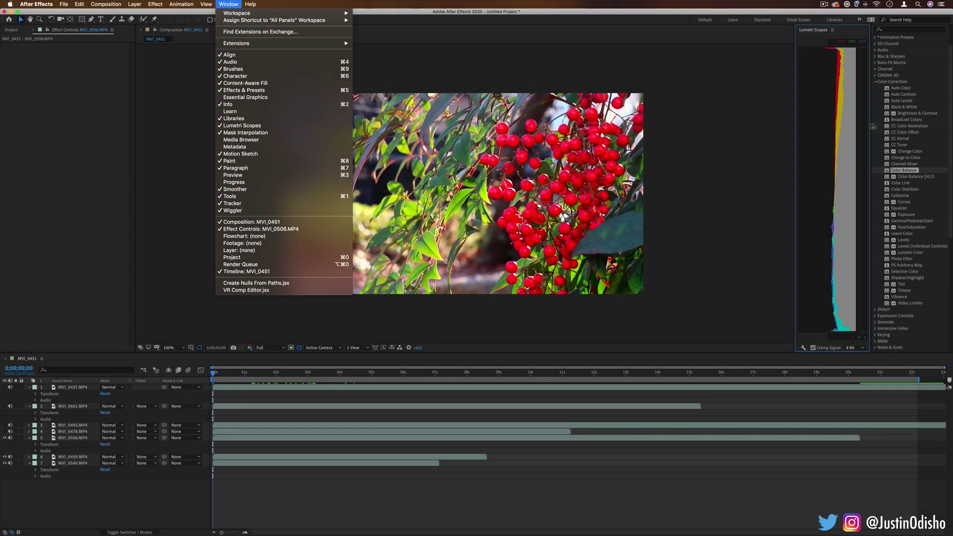
{"action": "left_click", "coordinate": [825, 119]}
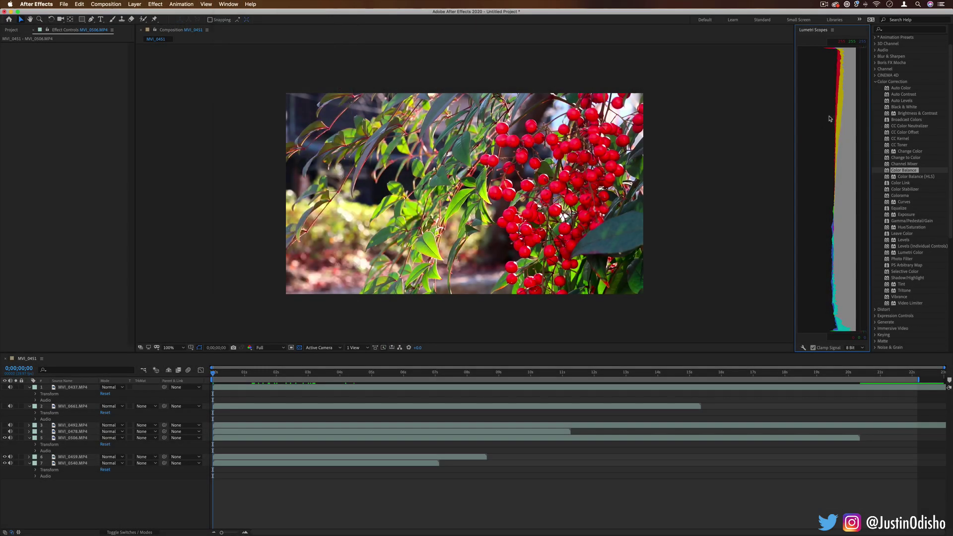
{"action": "right_click", "coordinate": [822, 75]}
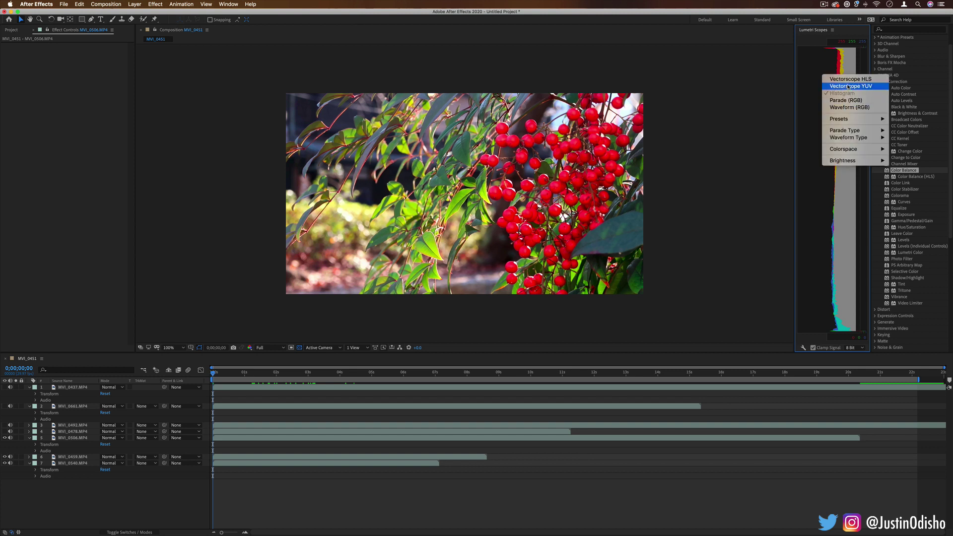
{"action": "left_click", "coordinate": [848, 87]}
{"action": "right_click", "coordinate": [846, 143]}
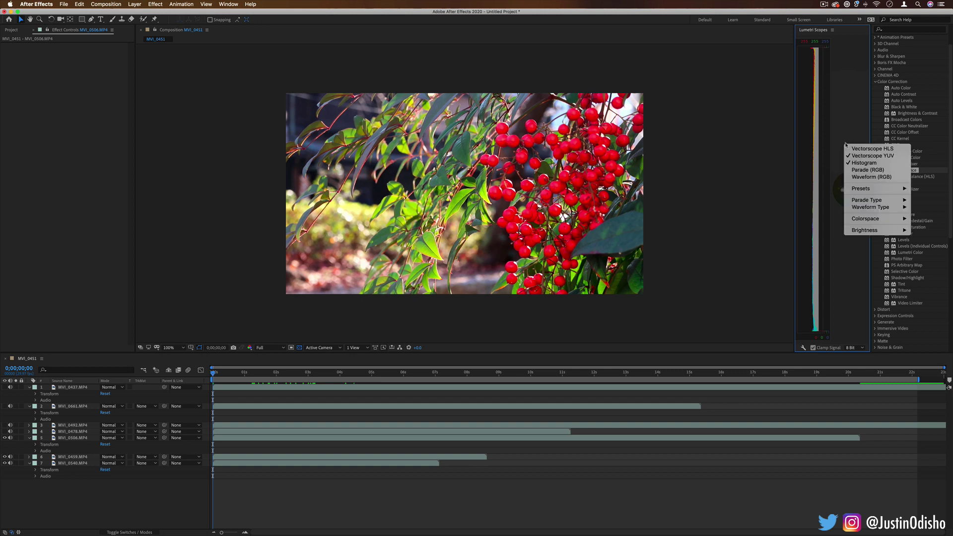
{"action": "left_click", "coordinate": [850, 155]}
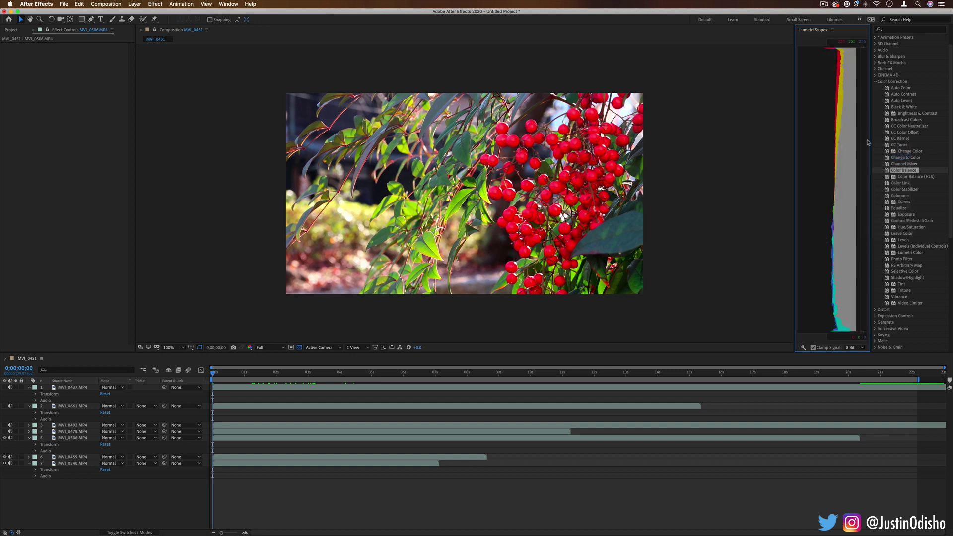
{"action": "left_click", "coordinate": [925, 100]}
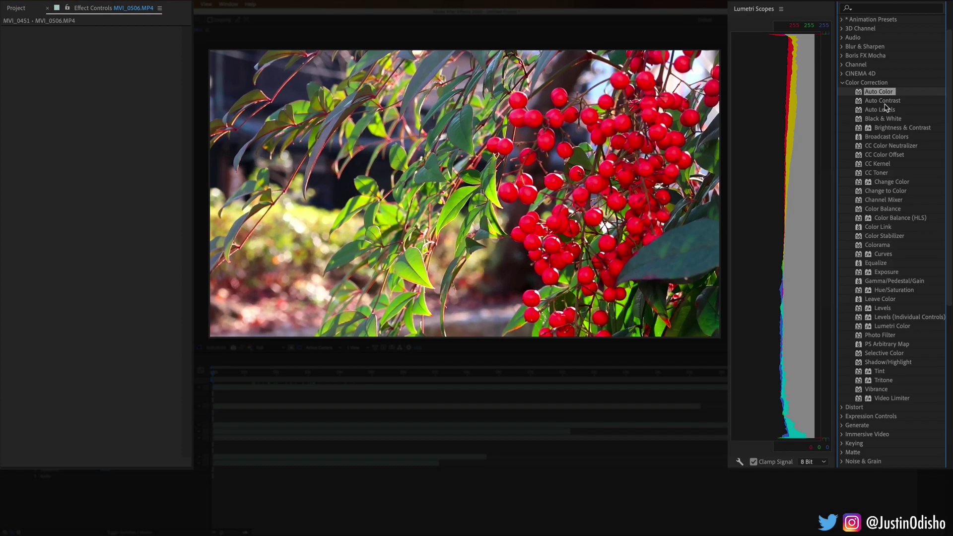
Step: Apply Auto Color, Auto Contrast and Auto Levels together to the MVI_0506.MP4 clip
{"action": "left_click", "coordinate": [886, 101]}
{"action": "left_click", "coordinate": [887, 110]}
{"action": "left_click", "coordinate": [887, 93], "text": "shift"}
{"action": "left_click_drag", "start_coordinate": [886, 93], "coordinate": [128, 185]}
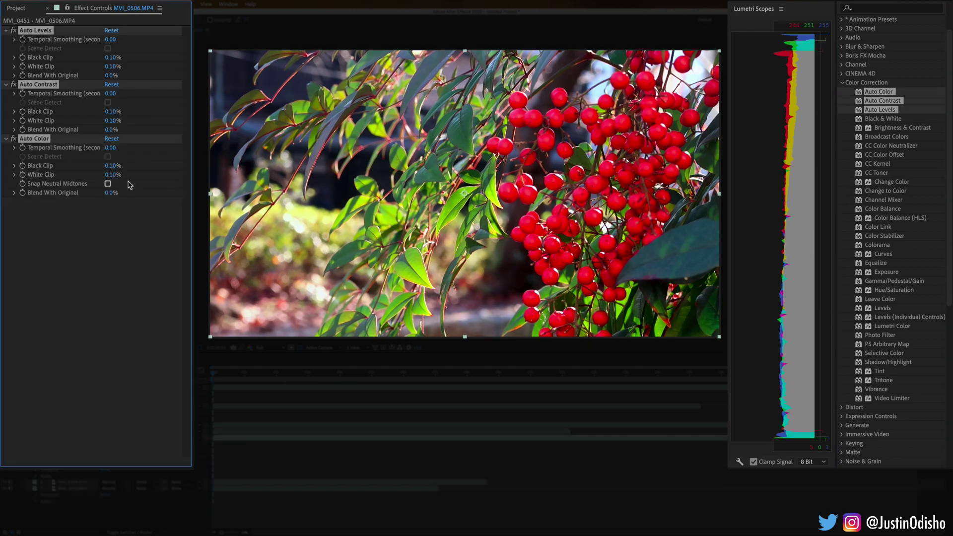
{"action": "left_click_drag", "start_coordinate": [881, 100], "coordinate": [882, 114]}
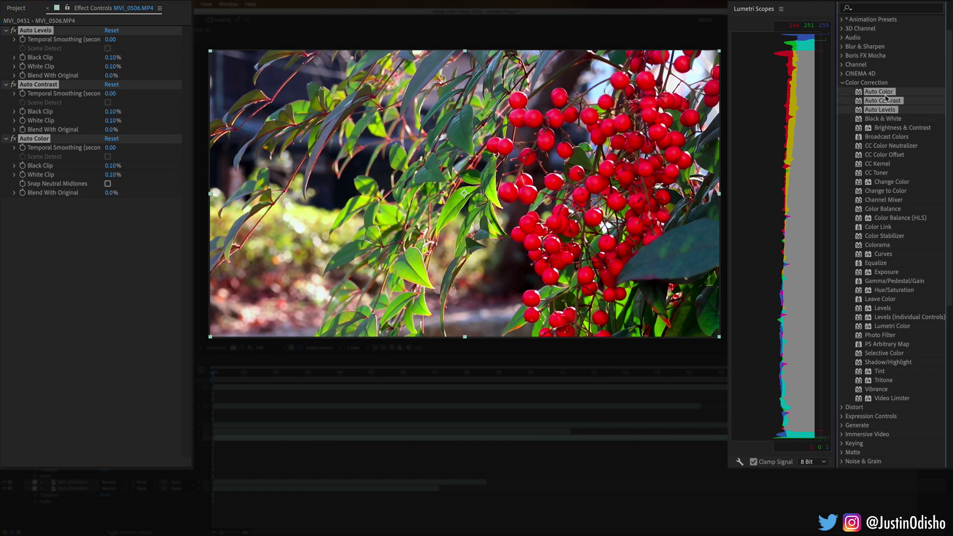
Step: Move Auto Levels to the bottom of the clip's effect stack
{"action": "left_click", "coordinate": [99, 244]}
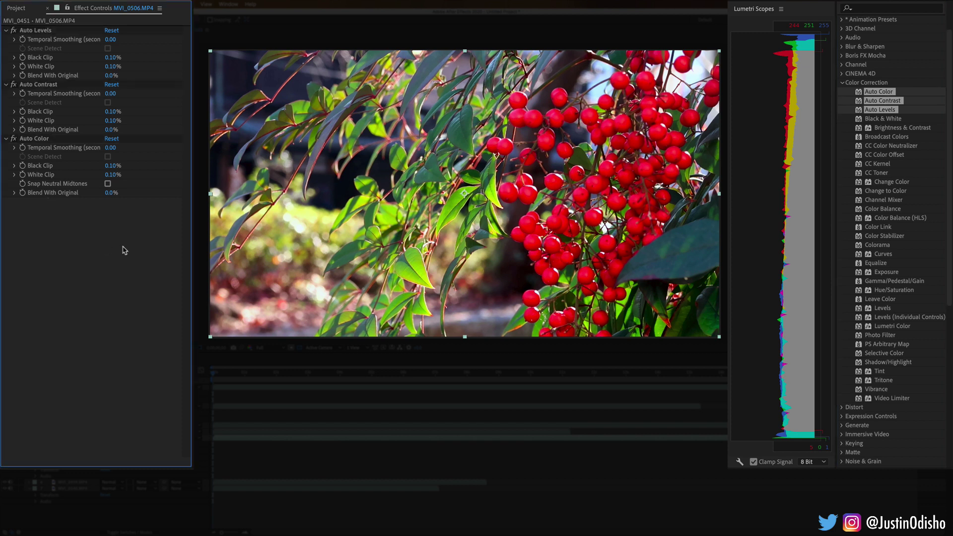
{"action": "left_click", "coordinate": [37, 32]}
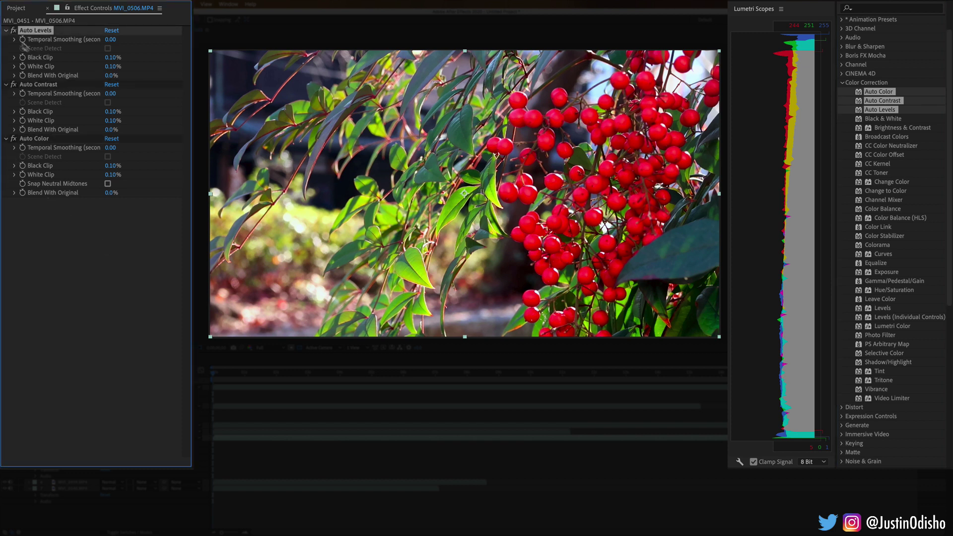
{"action": "left_click_drag", "start_coordinate": [44, 34], "coordinate": [59, 197]}
{"action": "left_click", "coordinate": [40, 32]}
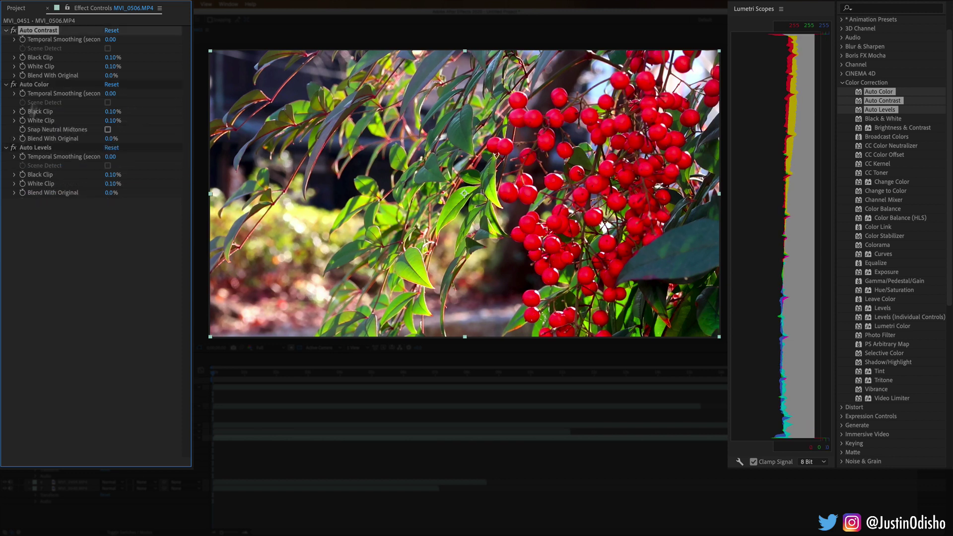
Step: Switch each Auto effect off and back on to compare, then collapse their settings
{"action": "left_click", "coordinate": [13, 30]}
{"action": "left_click", "coordinate": [13, 85]}
{"action": "left_click", "coordinate": [14, 148]}
{"action": "left_click", "coordinate": [13, 31]}
{"action": "left_click", "coordinate": [14, 84]}
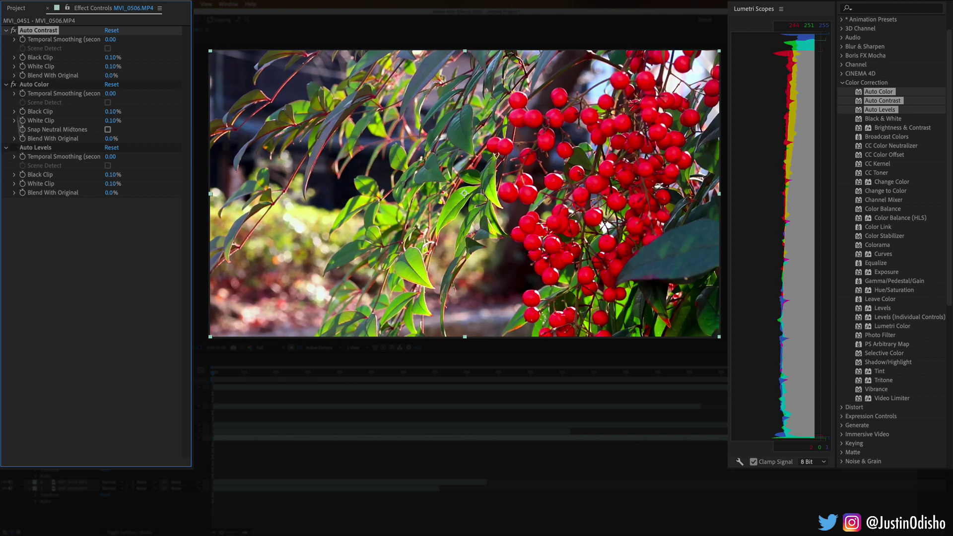
{"action": "left_click", "coordinate": [13, 148]}
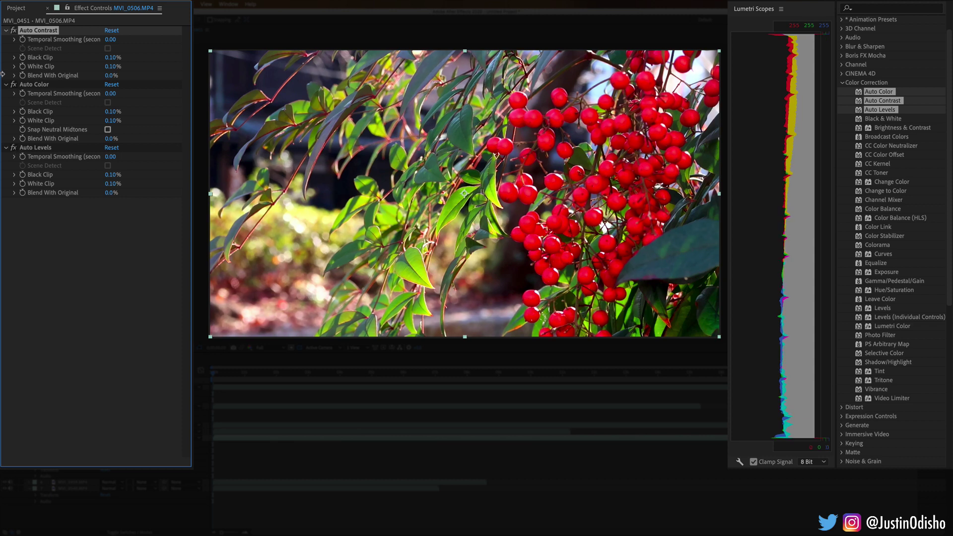
{"action": "left_click", "coordinate": [6, 148]}
{"action": "left_click", "coordinate": [6, 84]}
{"action": "left_click", "coordinate": [6, 31]}
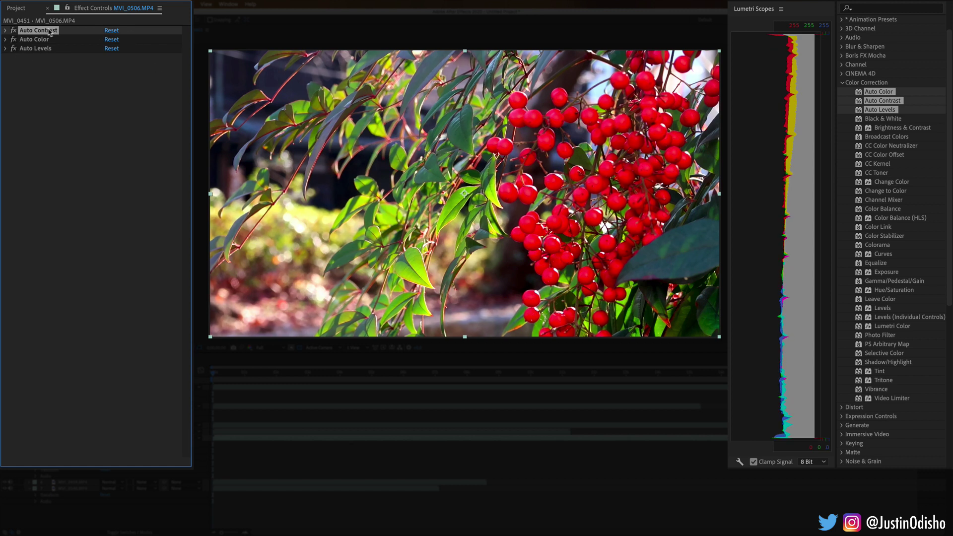
Step: Delete Auto Contrast and Auto Color, leaving only Auto Levels
{"action": "key", "text": "Delete"}
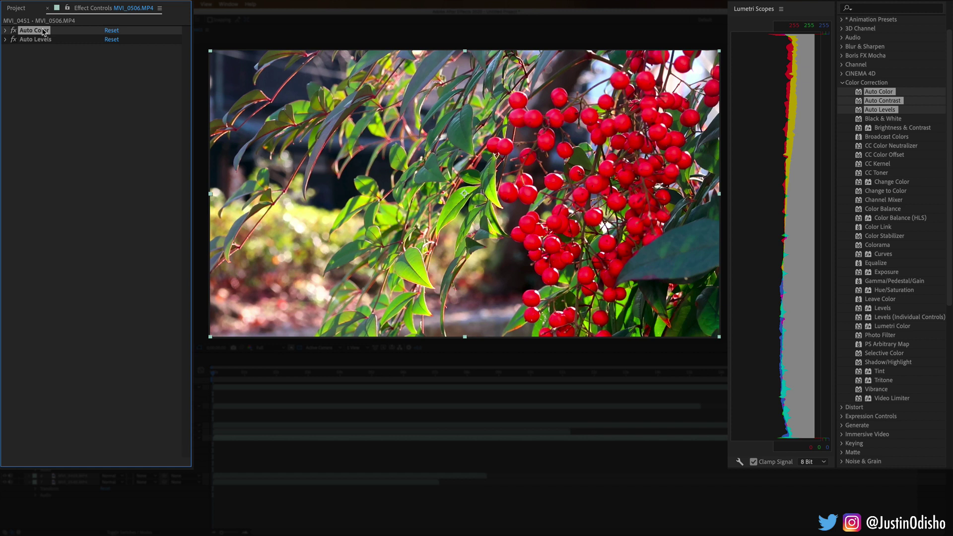
{"action": "key", "text": "Delete"}
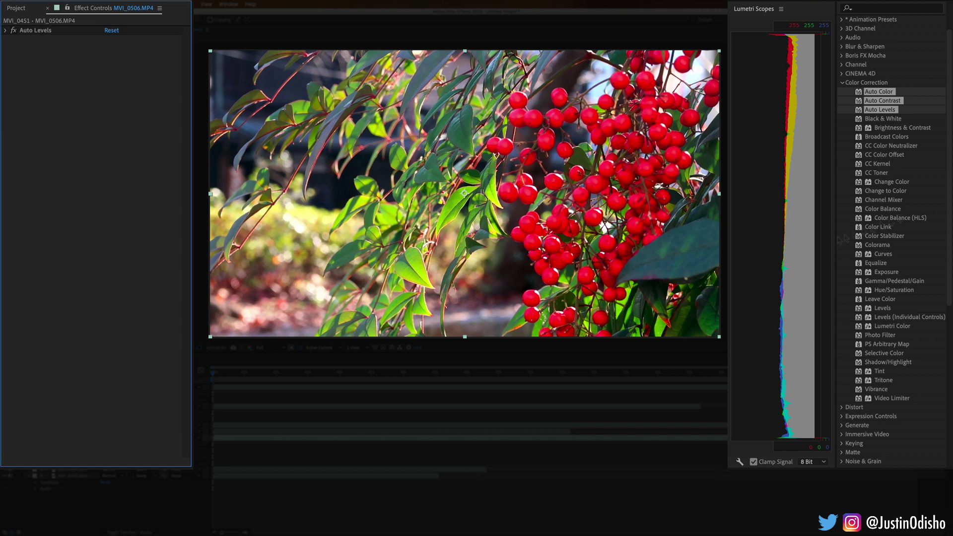
{"action": "left_click", "coordinate": [878, 84]}
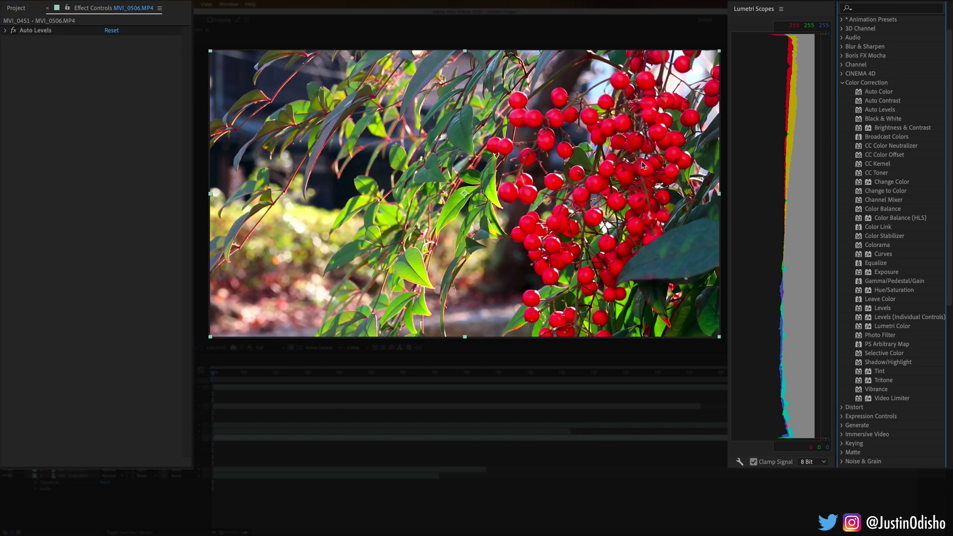
{"action": "key", "text": "XF86MonBrightnessDown"}
{"action": "left_click_drag", "start_coordinate": [883, 118], "coordinate": [472, 174]}
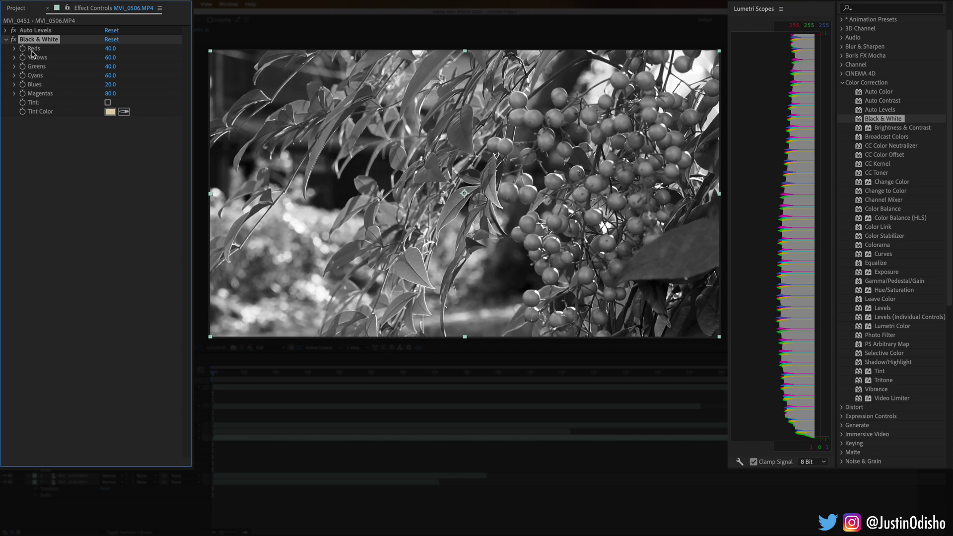
{"action": "left_click", "coordinate": [14, 39]}
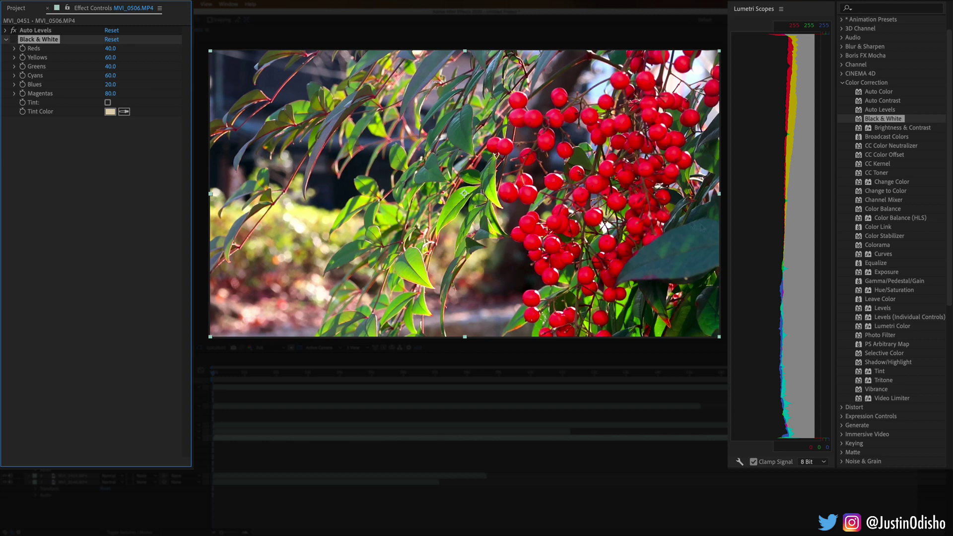
{"action": "left_click", "coordinate": [13, 40]}
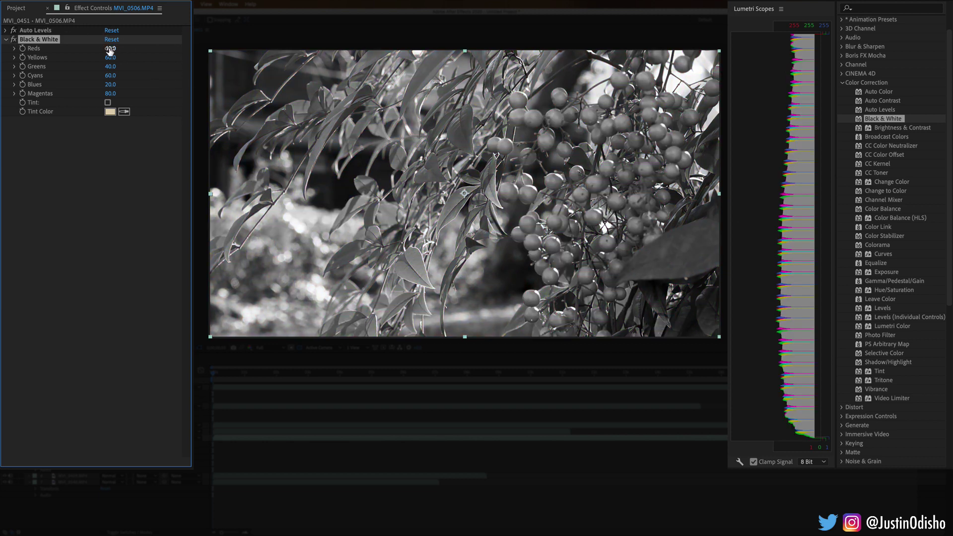
{"action": "left_click_drag", "start_coordinate": [109, 50], "coordinate": [76, 59]}
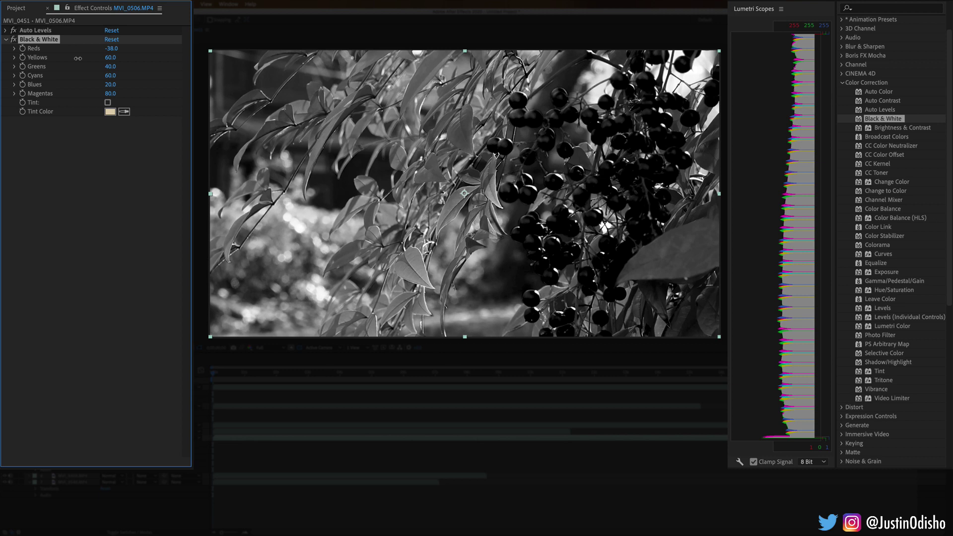
{"action": "mouse_move", "coordinate": [110, 58]}
{"action": "left_mouse_down"}
{"action": "mouse_move", "coordinate": [79, 62]}
{"action": "mouse_move", "coordinate": [113, 63]}
{"action": "left_mouse_up"}
{"action": "left_click", "coordinate": [13, 40]}
{"action": "left_click", "coordinate": [13, 39]}
{"action": "left_click_drag", "start_coordinate": [111, 48], "coordinate": [139, 54]}
{"action": "key", "text": "Delete"}
{"action": "left_click", "coordinate": [920, 128]}
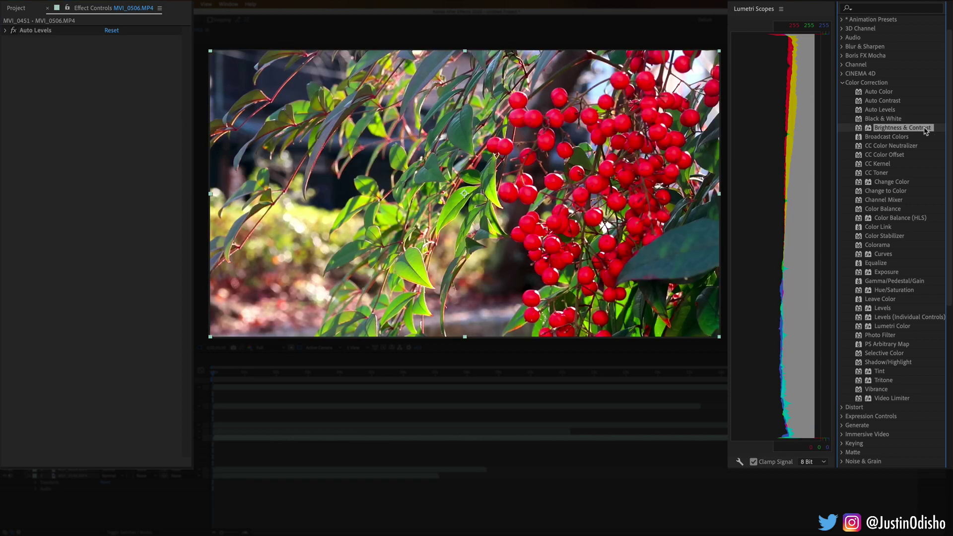
{"action": "left_click_drag", "start_coordinate": [920, 128], "coordinate": [131, 57]}
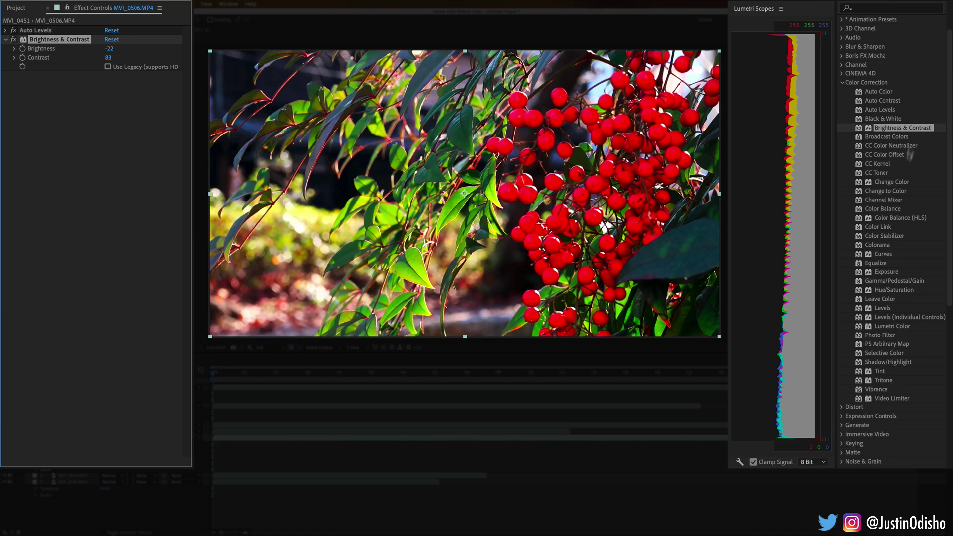
{"action": "scroll", "coordinate": [869, 124], "scroll_direction": "down", "scroll_amount": 3}
{"action": "scroll", "coordinate": [870, 123], "scroll_direction": "up", "scroll_amount": 3}
{"action": "key", "text": "Delete"}
{"action": "left_click", "coordinate": [900, 138]}
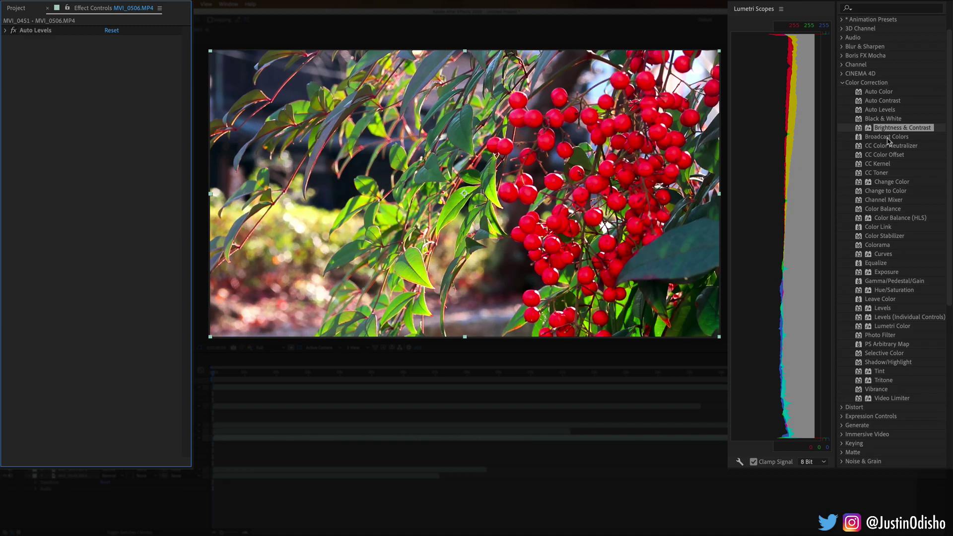
Step: Try Broadcast Colors (PAL, amplitude 120, back to NTSC), then apply CC Color Neutralizer
{"action": "left_click_drag", "start_coordinate": [803, 152], "coordinate": [581, 135]}
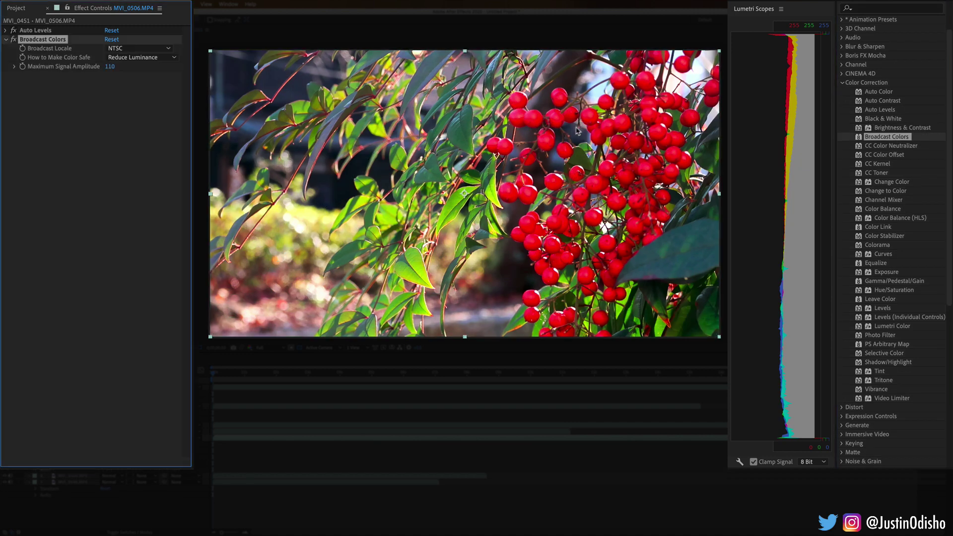
{"action": "left_click", "coordinate": [128, 48]}
{"action": "left_click", "coordinate": [128, 70]}
{"action": "left_click_drag", "start_coordinate": [113, 71], "coordinate": [118, 68]}
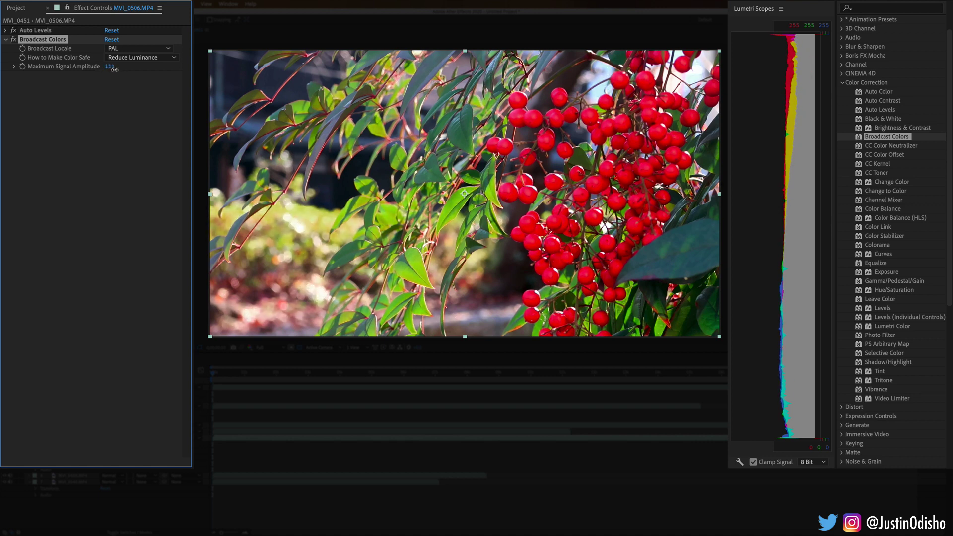
{"action": "left_click", "coordinate": [130, 48]}
{"action": "left_click", "coordinate": [119, 57]}
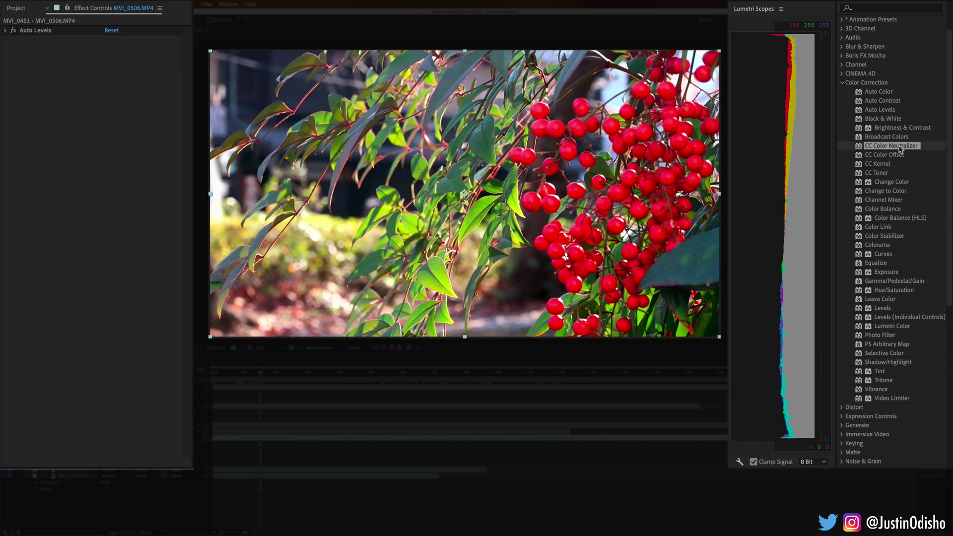
{"action": "left_click", "coordinate": [904, 145]}
{"action": "left_click_drag", "start_coordinate": [903, 146], "coordinate": [526, 151]}
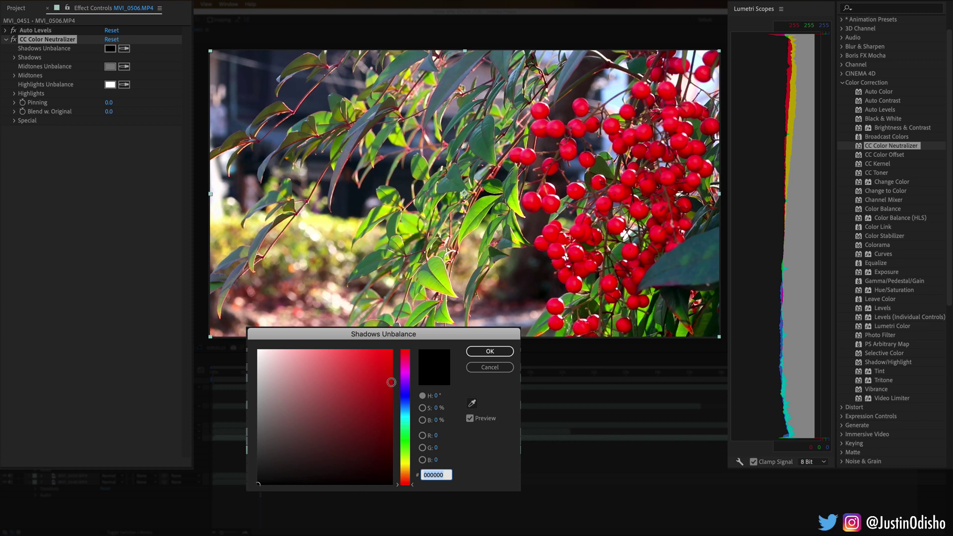
Step: Set Shadows Unbalance to a dark, rich blue and compare with the effect off
{"action": "left_click_drag", "start_coordinate": [406, 405], "coordinate": [406, 395]}
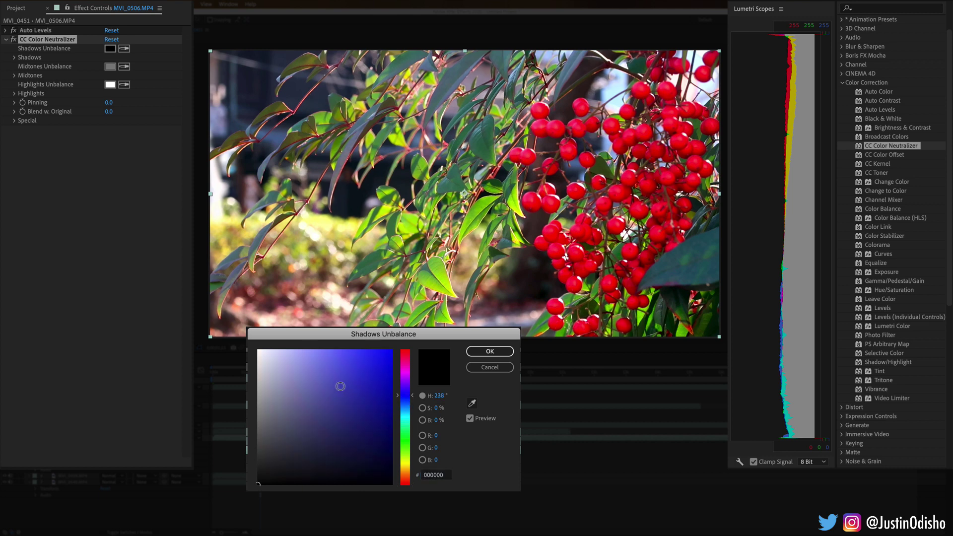
{"action": "left_click", "coordinate": [339, 400]}
{"action": "mouse_move", "coordinate": [341, 399]}
{"action": "left_mouse_down"}
{"action": "mouse_move", "coordinate": [390, 352]}
{"action": "mouse_move", "coordinate": [353, 439]}
{"action": "mouse_move", "coordinate": [395, 459]}
{"action": "mouse_move", "coordinate": [350, 453]}
{"action": "mouse_move", "coordinate": [382, 439]}
{"action": "mouse_move", "coordinate": [343, 442]}
{"action": "left_mouse_up"}
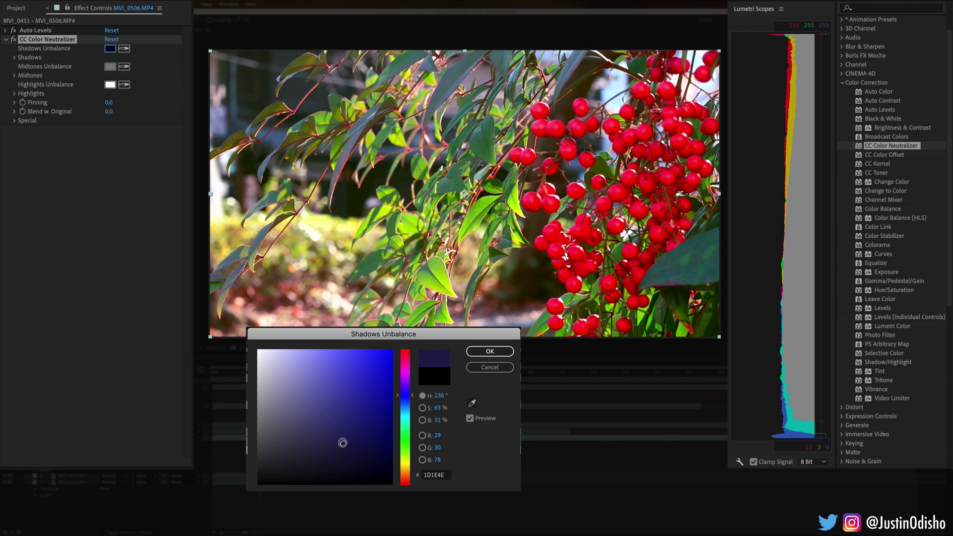
{"action": "mouse_move", "coordinate": [356, 428]}
{"action": "left_mouse_down"}
{"action": "mouse_move", "coordinate": [334, 383]}
{"action": "mouse_move", "coordinate": [357, 441]}
{"action": "mouse_move", "coordinate": [365, 427]}
{"action": "left_mouse_up"}
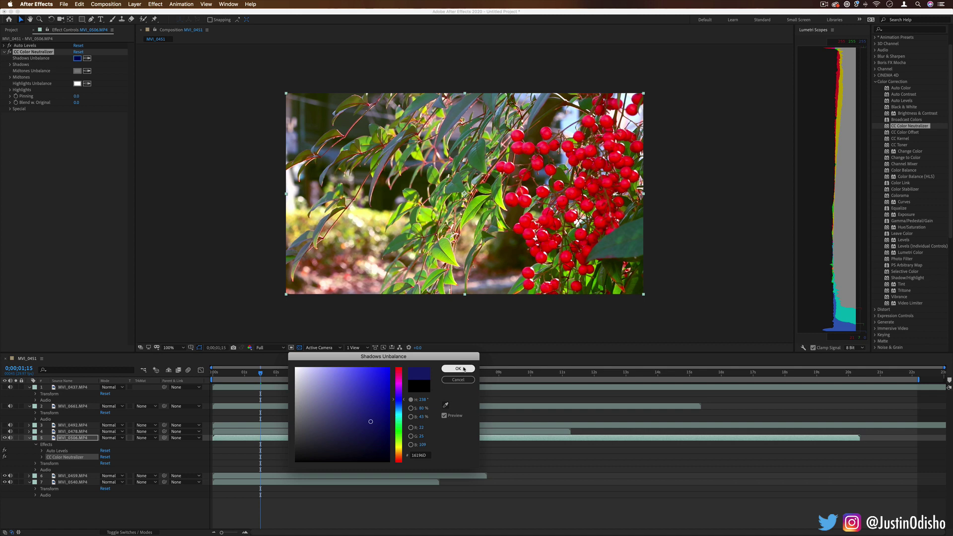
{"action": "left_click", "coordinate": [490, 351]}
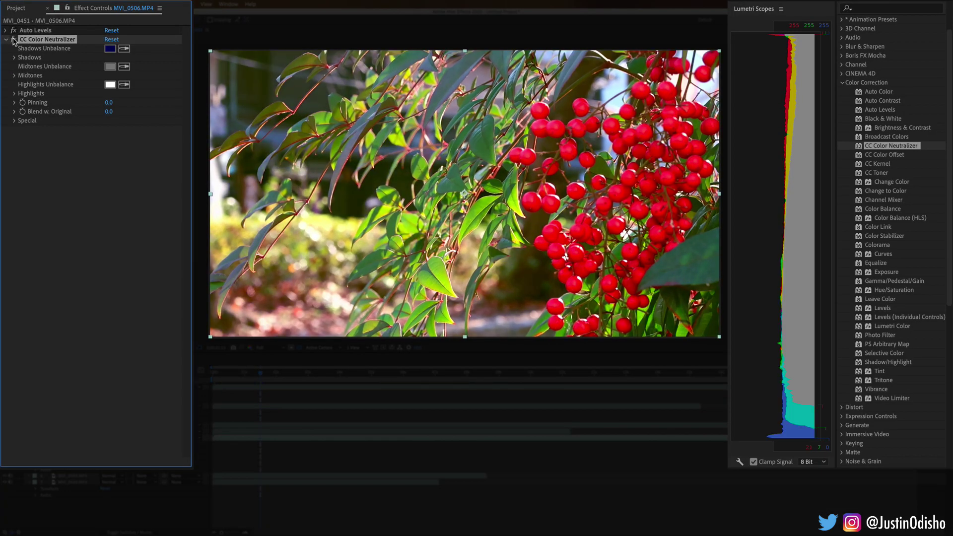
{"action": "left_click", "coordinate": [14, 40]}
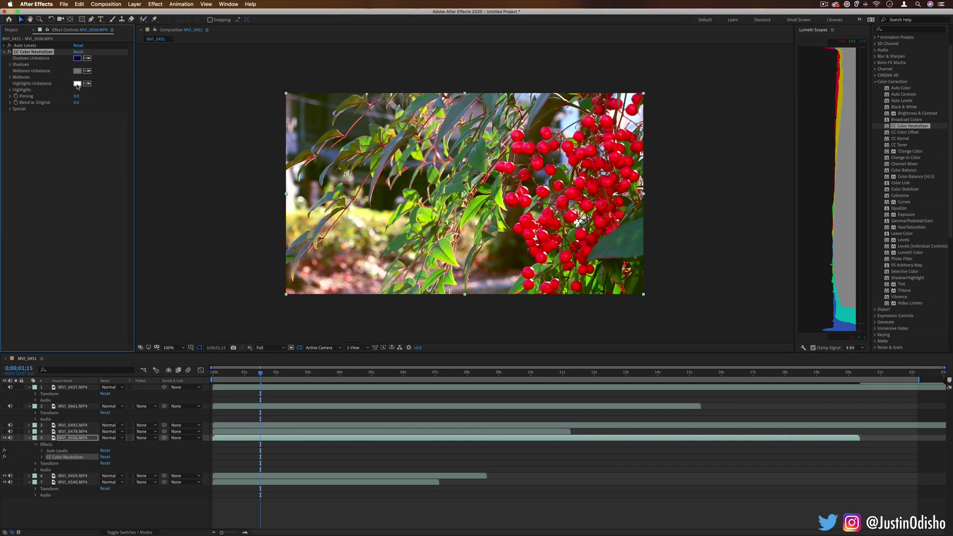
Step: Set Highlights Unbalance to magenta F593FF, then switch the neutralizer off
{"action": "left_click", "coordinate": [110, 84]}
{"action": "left_click_drag", "start_coordinate": [408, 383], "coordinate": [314, 350]}
{"action": "left_click", "coordinate": [372, 358]}
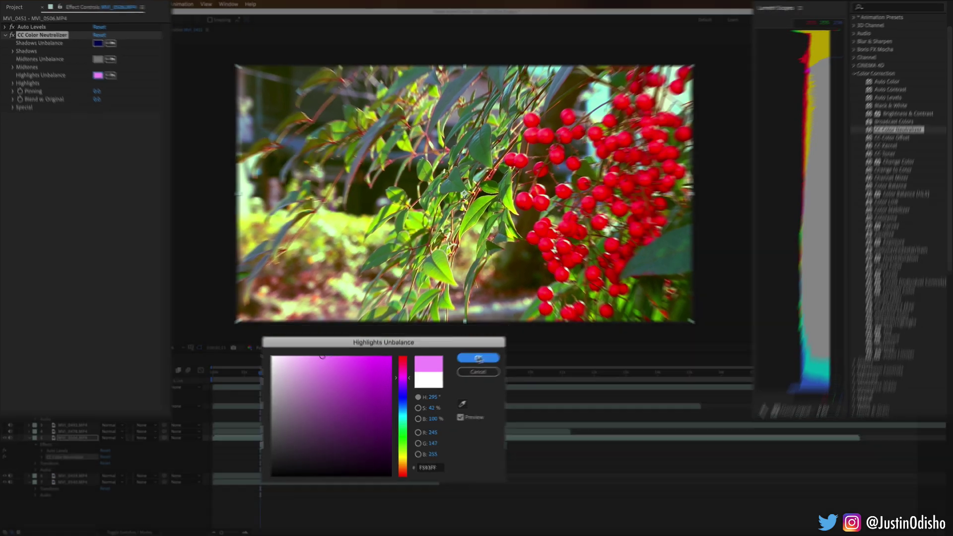
{"action": "left_click", "coordinate": [494, 352]}
{"action": "left_click", "coordinate": [9, 52]}
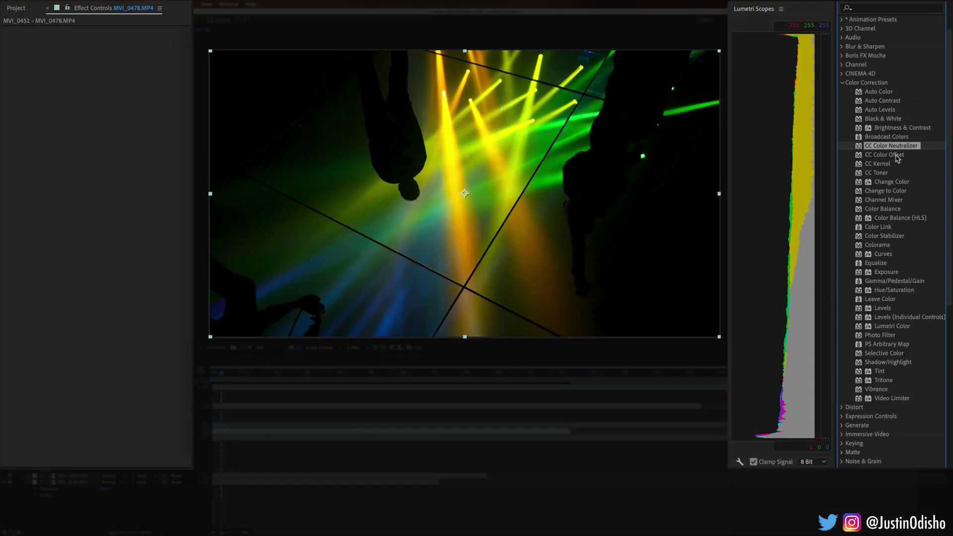
Step: Apply CC Color Offset to the light-show clip and rotate its Red Phase
{"action": "left_click", "coordinate": [910, 133]}
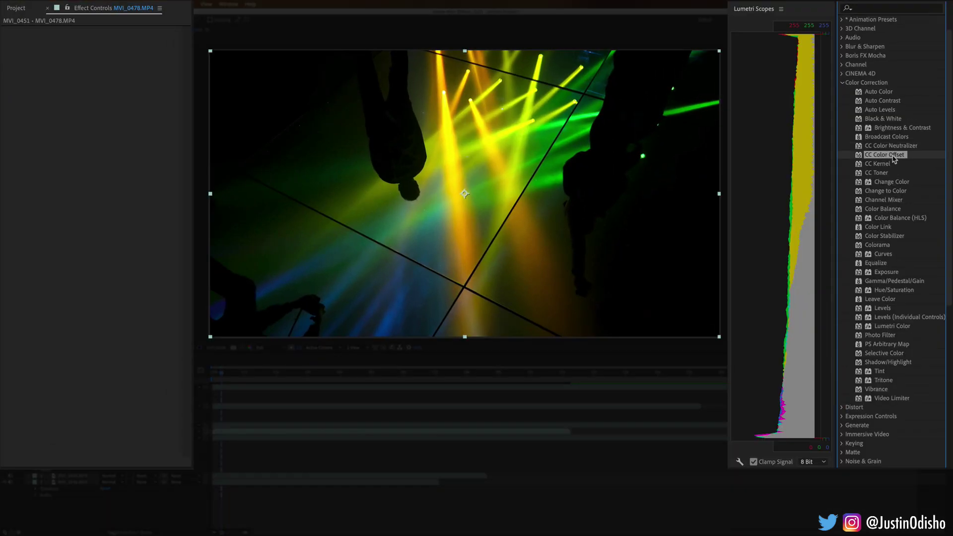
{"action": "left_click_drag", "start_coordinate": [885, 154], "coordinate": [87, 118]}
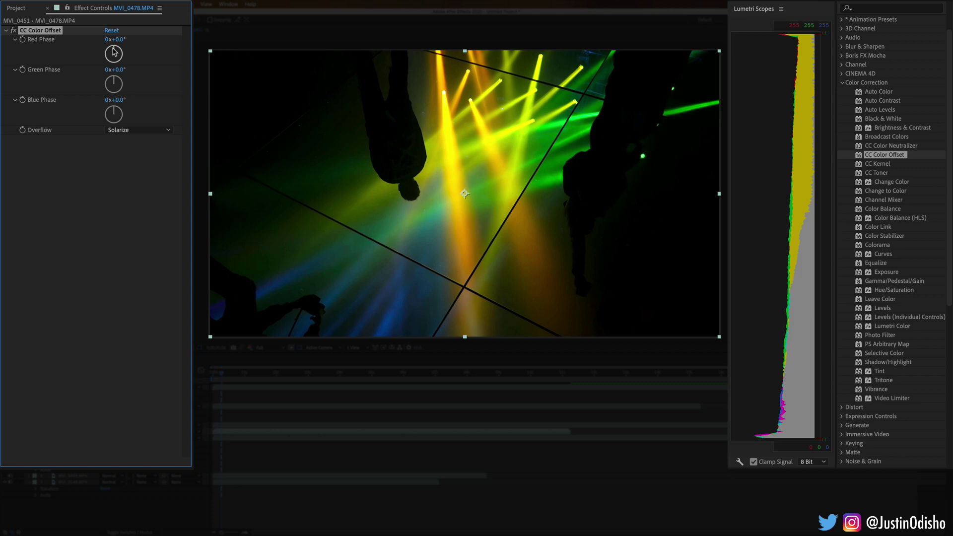
{"action": "left_click_drag", "start_coordinate": [114, 52], "coordinate": [46, 63]}
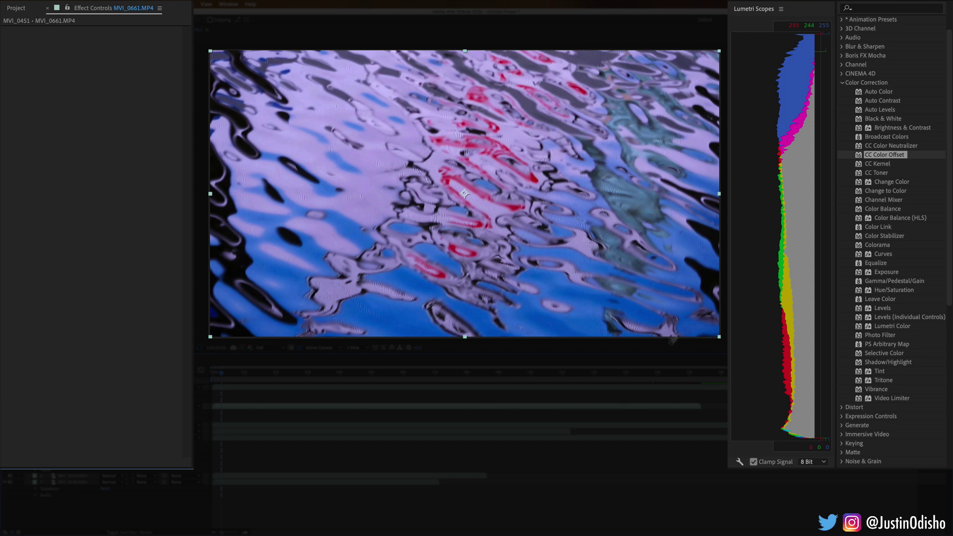
Step: Give the water clip CC Color Offset at Blue Phase -45°, and add CC Kernel to the tree clip
{"action": "left_click_drag", "start_coordinate": [893, 155], "coordinate": [534, 114]}
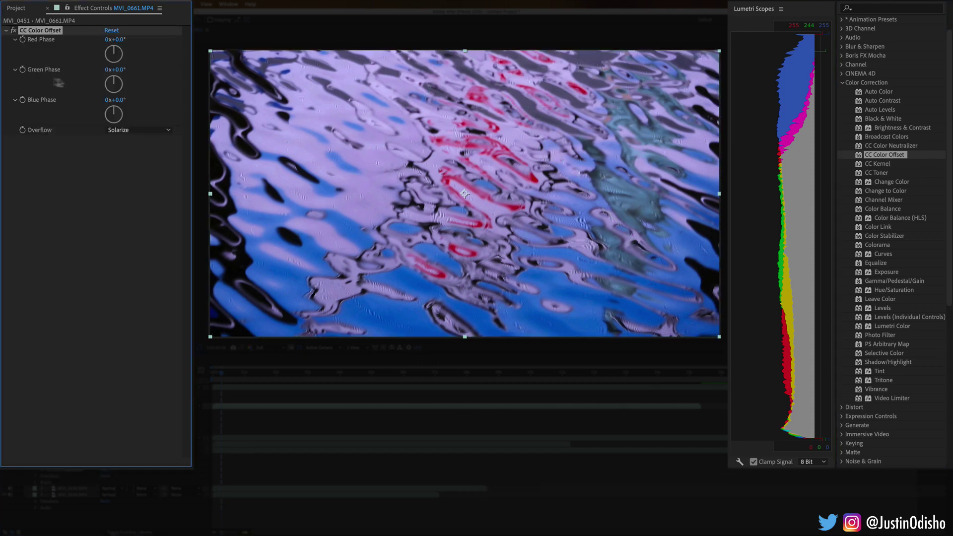
{"action": "left_click_drag", "start_coordinate": [114, 108], "coordinate": [107, 108]}
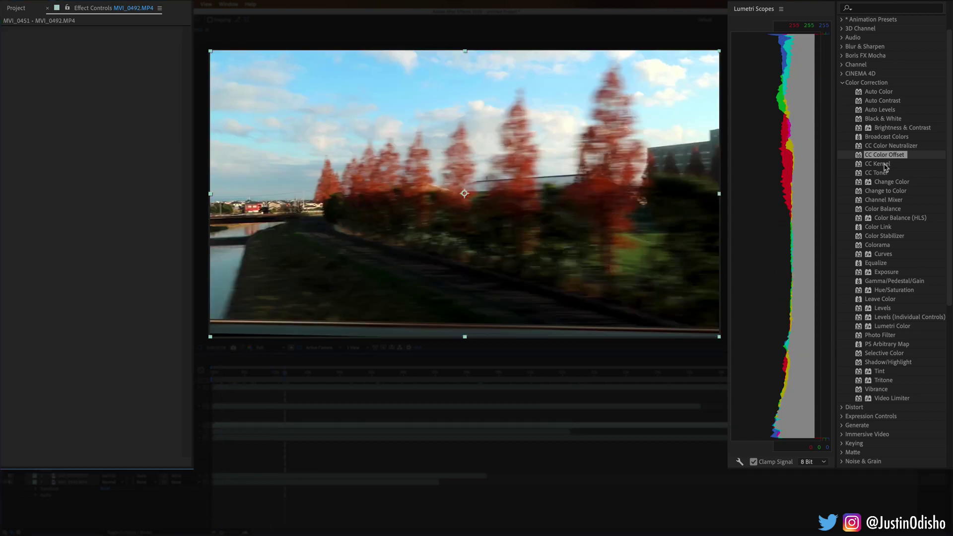
{"action": "left_click_drag", "start_coordinate": [884, 164], "coordinate": [554, 172]}
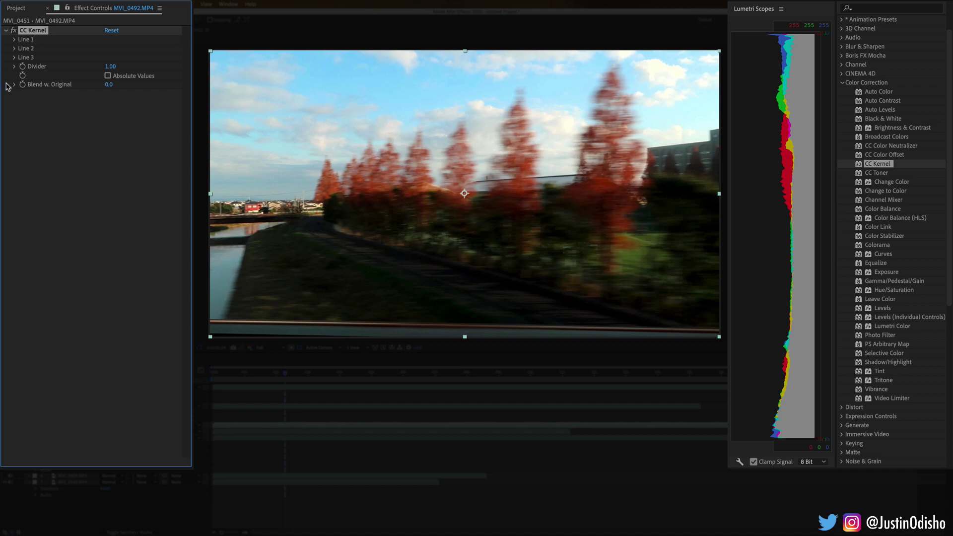
Step: Expand Lines 1–3 and set 1-L1 to 1.04, 2-L1 to 0.070, 1-L2 to 0.030
{"action": "left_click", "coordinate": [14, 40]}
{"action": "left_click", "coordinate": [15, 75]}
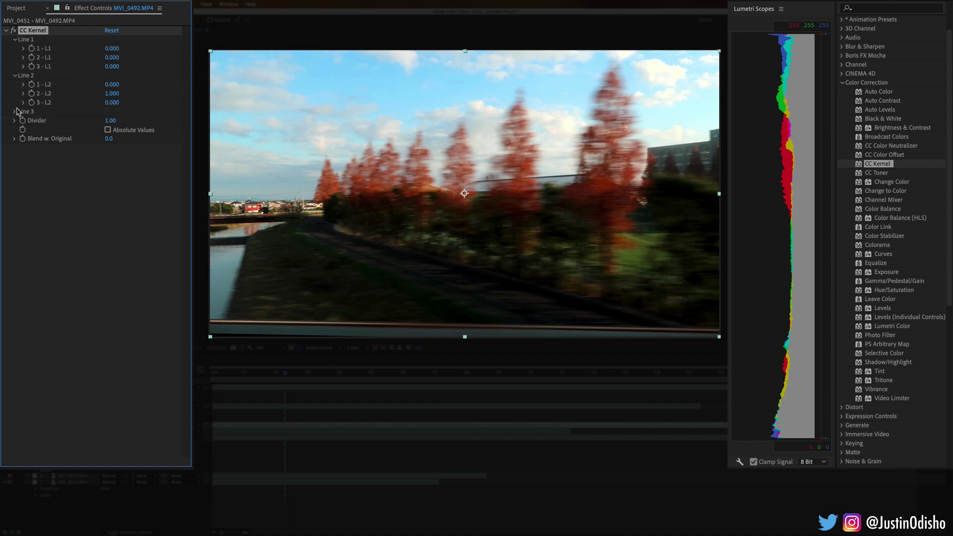
{"action": "left_click", "coordinate": [15, 112]}
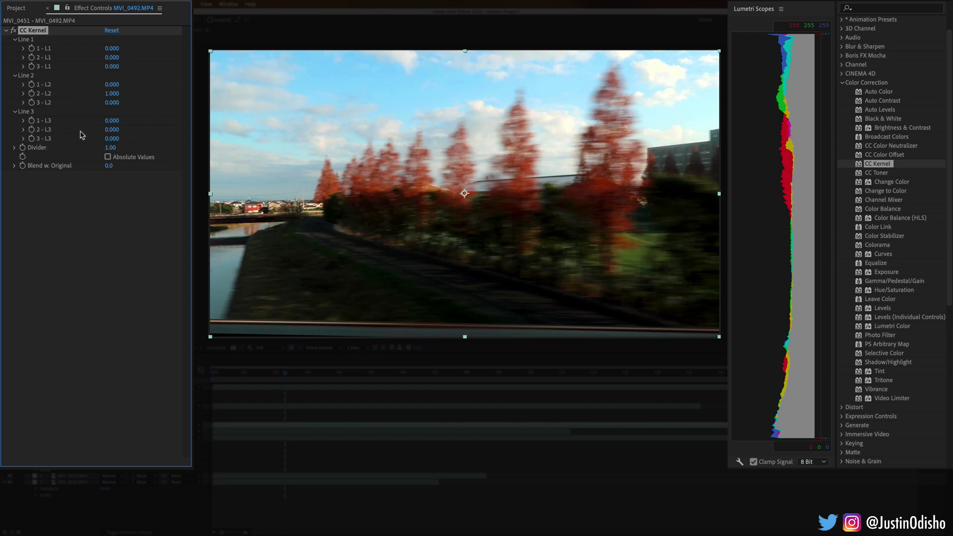
{"action": "left_click", "coordinate": [110, 48]}
{"action": "type", "text": "1.0"}
{"action": "type", "text": "4"}
{"action": "key", "text": "Return"}
{"action": "left_click_drag", "start_coordinate": [120, 58], "coordinate": [118, 65]}
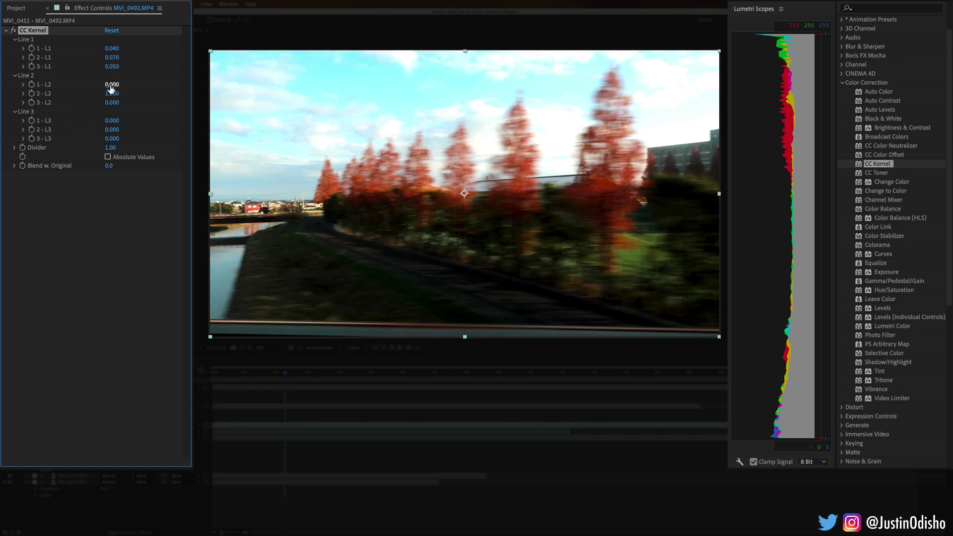
{"action": "left_click_drag", "start_coordinate": [110, 87], "coordinate": [112, 135]}
Step: Set 3-L3 to about 0.02 and Blend w. Original to 22, then toggle the effect to compare
{"action": "left_click", "coordinate": [110, 139]}
{"action": "type", "text": "0.02"}
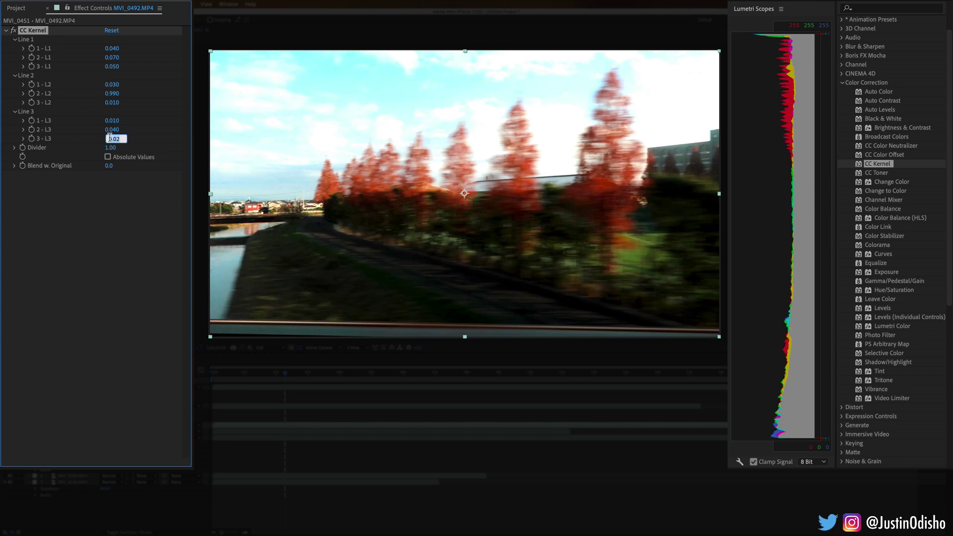
{"action": "left_click_drag", "start_coordinate": [109, 166], "coordinate": [124, 172]}
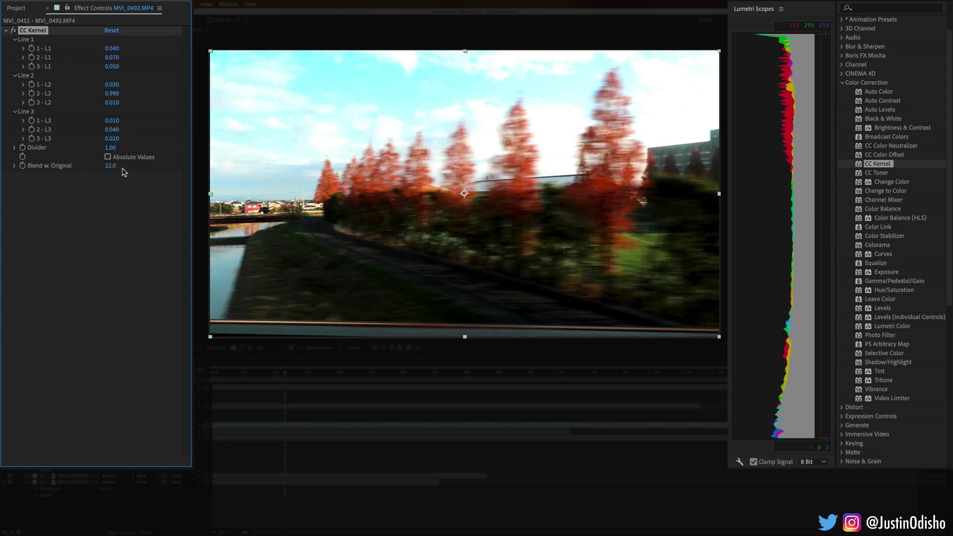
{"action": "left_click_drag", "start_coordinate": [111, 138], "coordinate": [110, 140]}
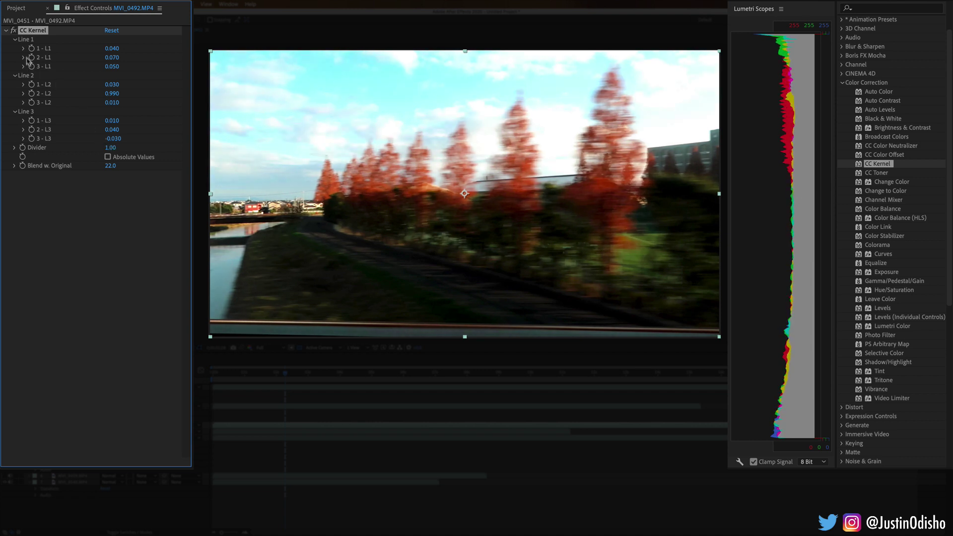
{"action": "left_click", "coordinate": [12, 31]}
{"action": "left_click", "coordinate": [12, 31]}
{"action": "left_click", "coordinate": [12, 31]}
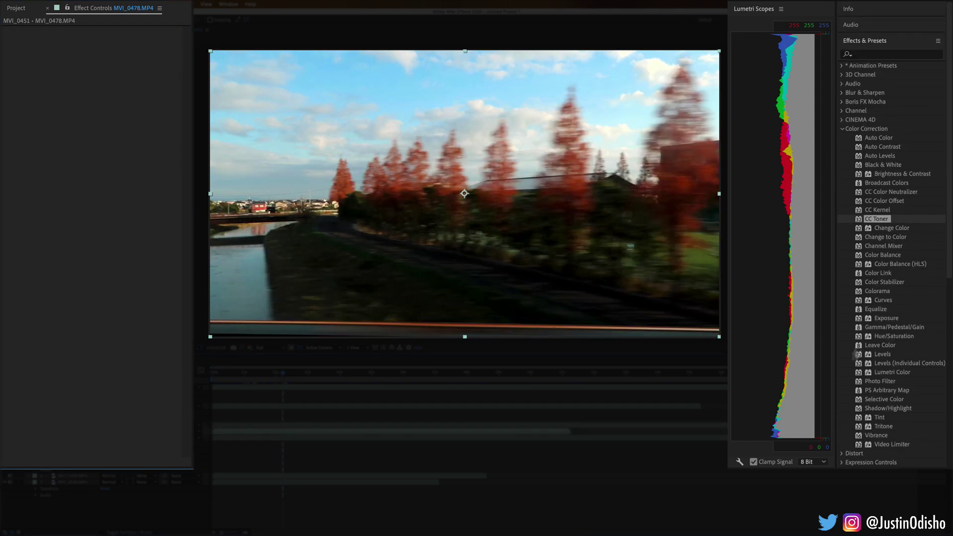
Step: Apply CC Toner to the tree clip, set Tones to Duotone then Pentone, blend 14% original
{"action": "left_click_drag", "start_coordinate": [876, 219], "coordinate": [679, 195]}
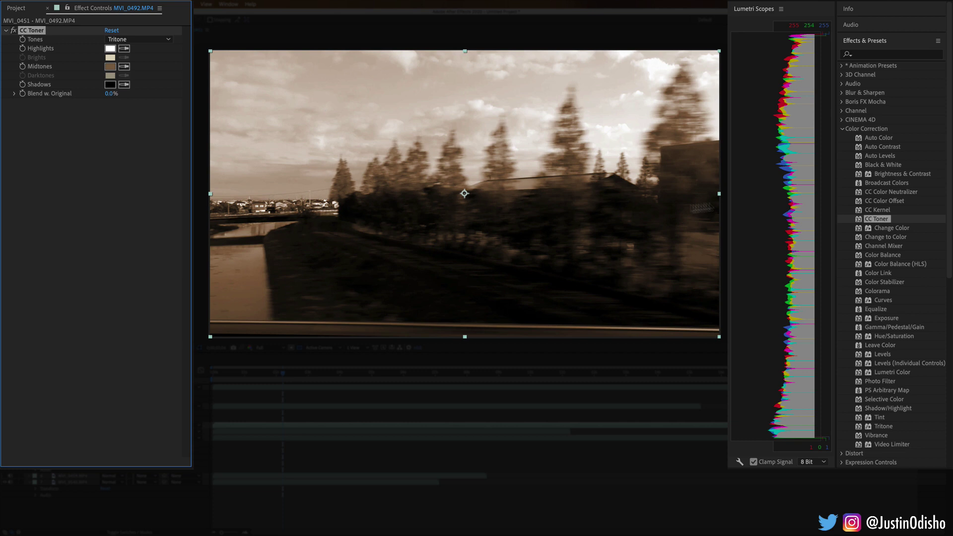
{"action": "left_click", "coordinate": [145, 40]}
{"action": "left_click", "coordinate": [129, 50]}
{"action": "left_click", "coordinate": [144, 40]}
{"action": "left_click", "coordinate": [152, 68]}
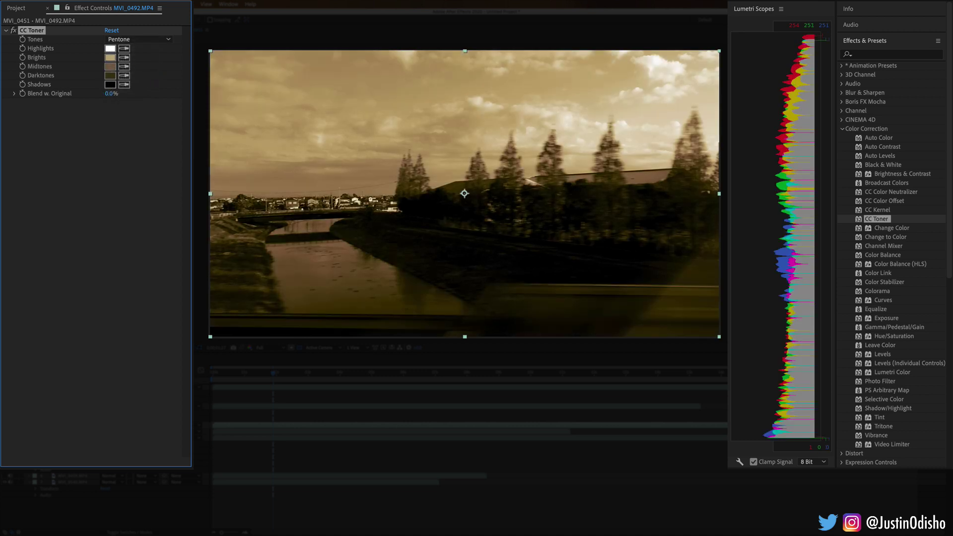
{"action": "left_click_drag", "start_coordinate": [283, 376], "coordinate": [268, 378]}
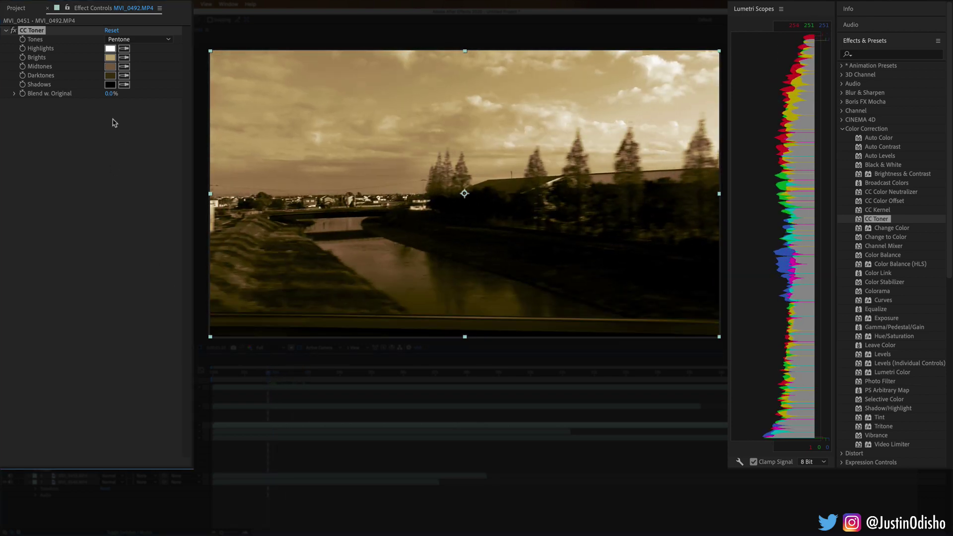
{"action": "left_click_drag", "start_coordinate": [110, 93], "coordinate": [118, 94]}
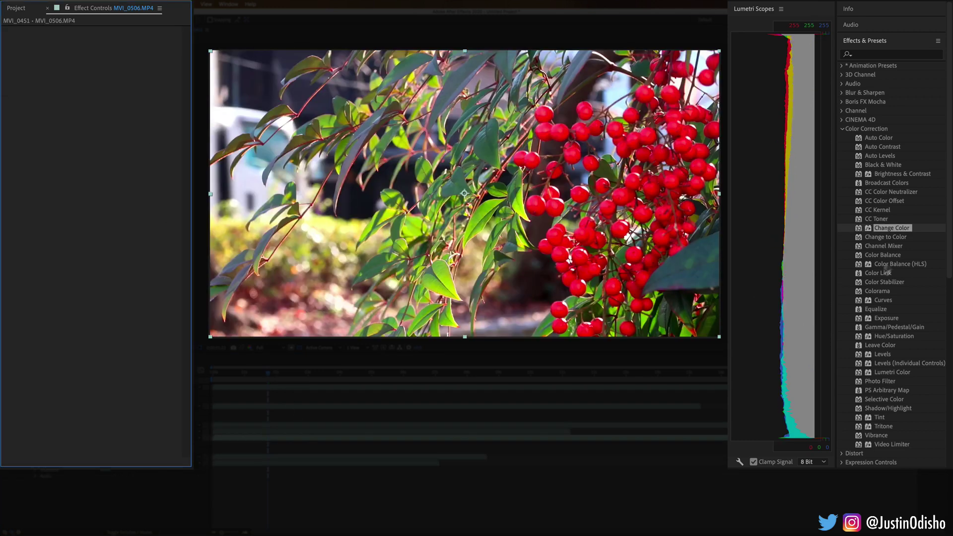
Step: Apply Change Color to the berry clip with red, sampled from the berries, as the colour to change
{"action": "double_click", "coordinate": [908, 229]}
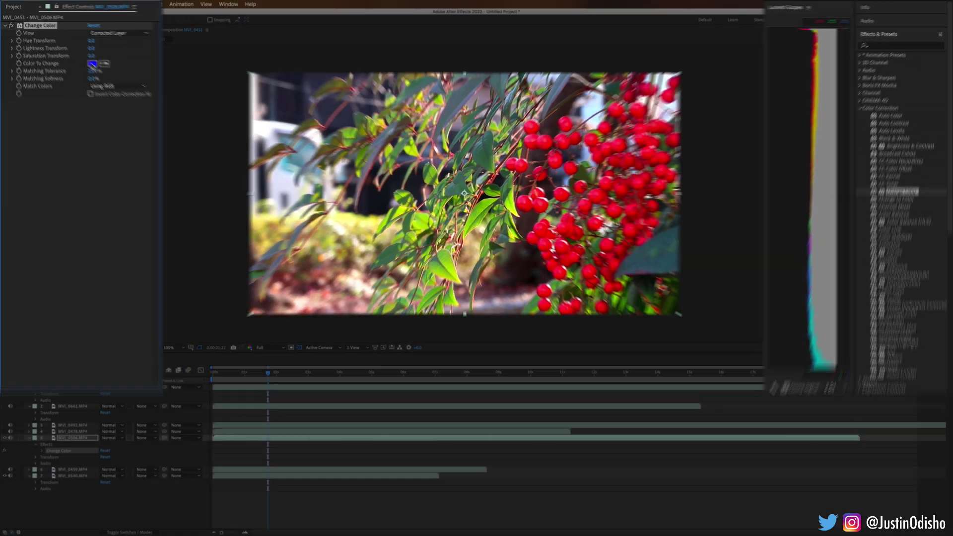
{"action": "left_click", "coordinate": [109, 76]}
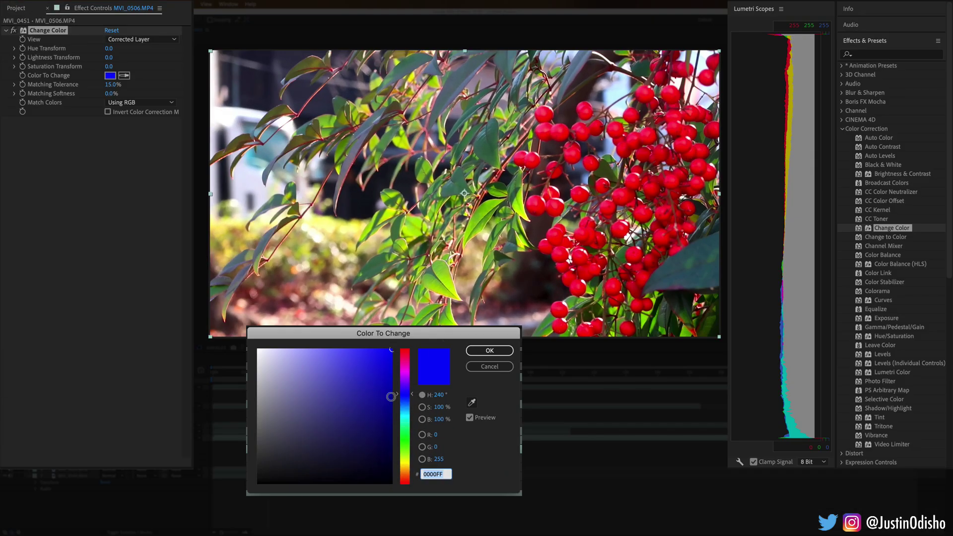
{"action": "left_click_drag", "start_coordinate": [405, 395], "coordinate": [405, 378]}
{"action": "left_click_drag", "start_coordinate": [400, 344], "coordinate": [400, 340]}
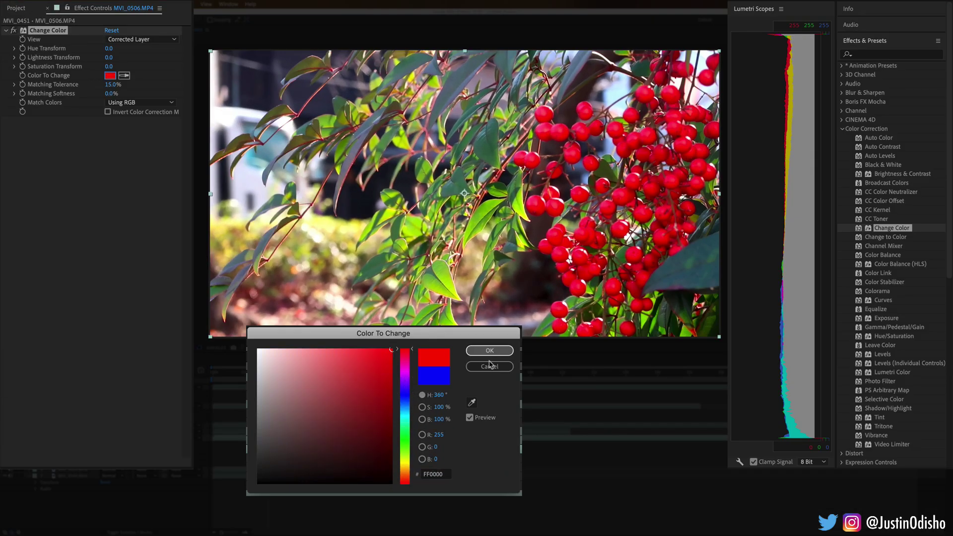
{"action": "left_click", "coordinate": [493, 351]}
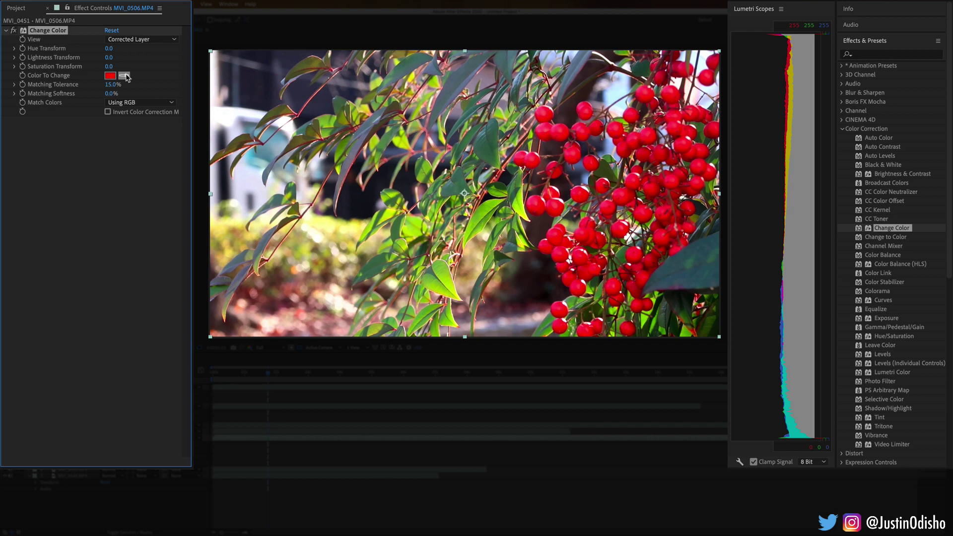
{"action": "left_click", "coordinate": [583, 197]}
Step: Shift the berries' hue toward green, set a saturated red target with 22% softness, then lower the hue
{"action": "left_click_drag", "start_coordinate": [108, 51], "coordinate": [160, 55]}
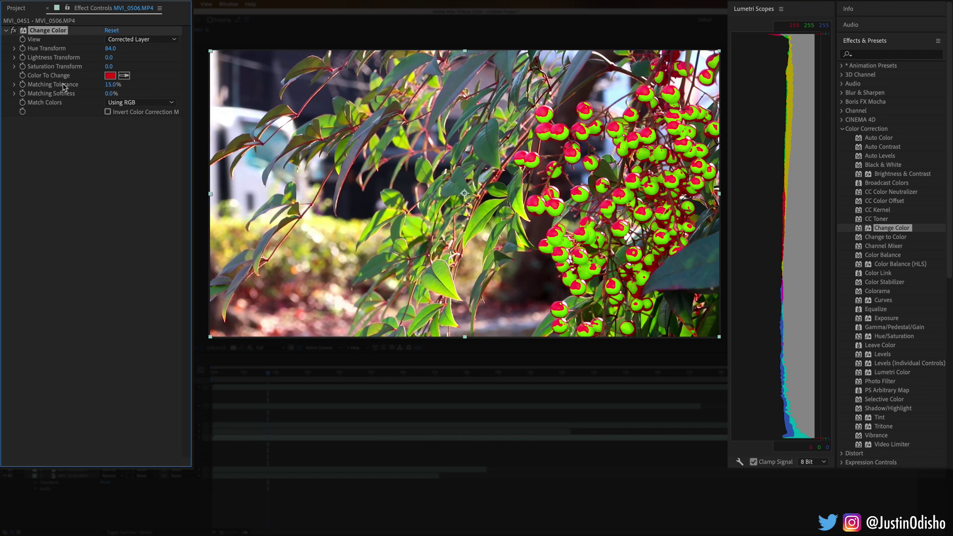
{"action": "left_click_drag", "start_coordinate": [109, 84], "coordinate": [123, 85]}
{"action": "left_click", "coordinate": [110, 76]}
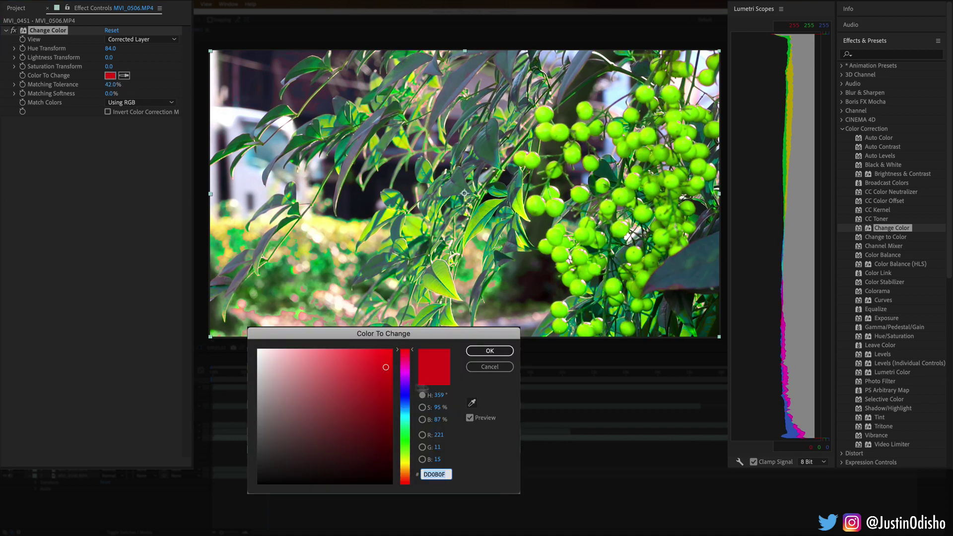
{"action": "left_click_drag", "start_coordinate": [382, 369], "coordinate": [393, 349]}
{"action": "left_click", "coordinate": [489, 350]}
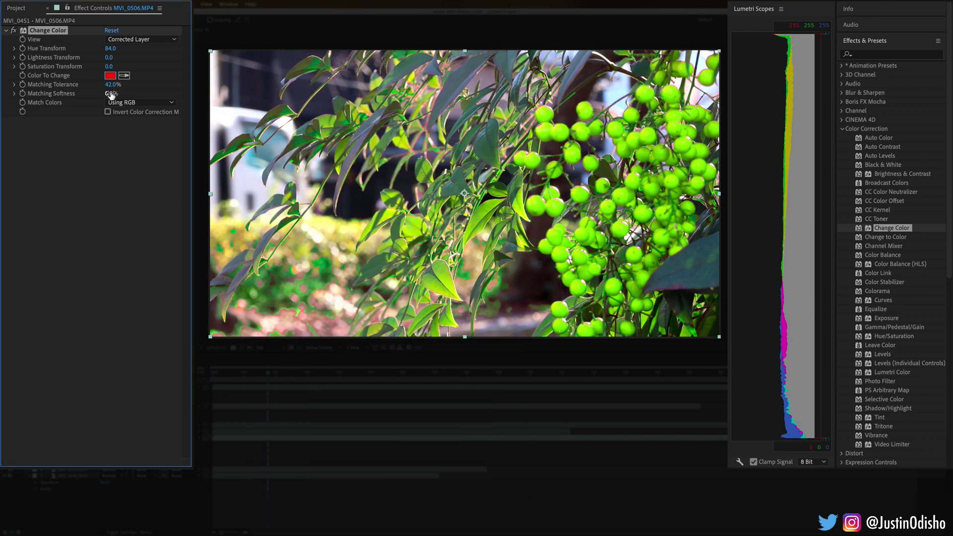
{"action": "left_click_drag", "start_coordinate": [116, 94], "coordinate": [119, 93]}
{"action": "left_click_drag", "start_coordinate": [110, 48], "coordinate": [88, 66]}
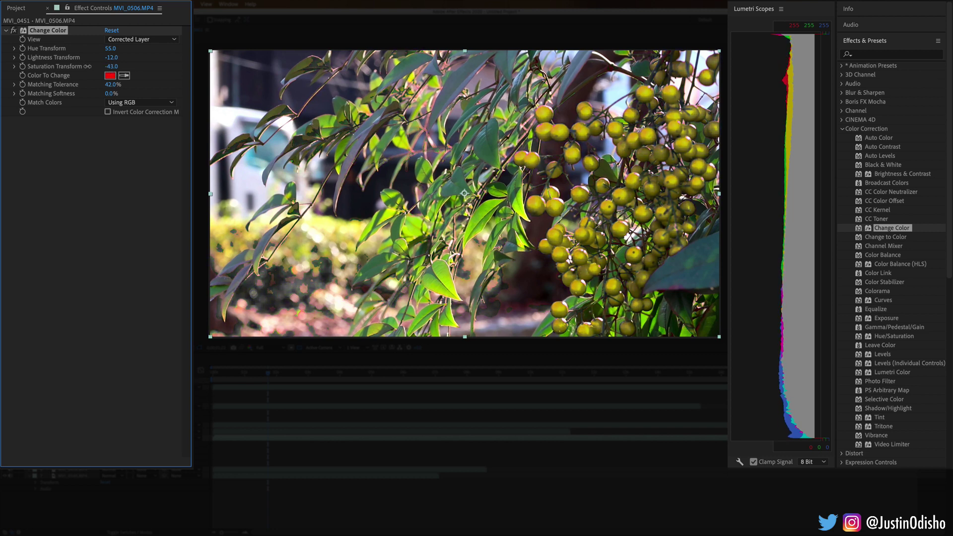
Step: Replace Change Color with the Change to Color effect on the berry clip
{"action": "key", "text": "Delete"}
{"action": "left_click", "coordinate": [895, 238]}
{"action": "left_click_drag", "start_coordinate": [895, 238], "coordinate": [611, 167]}
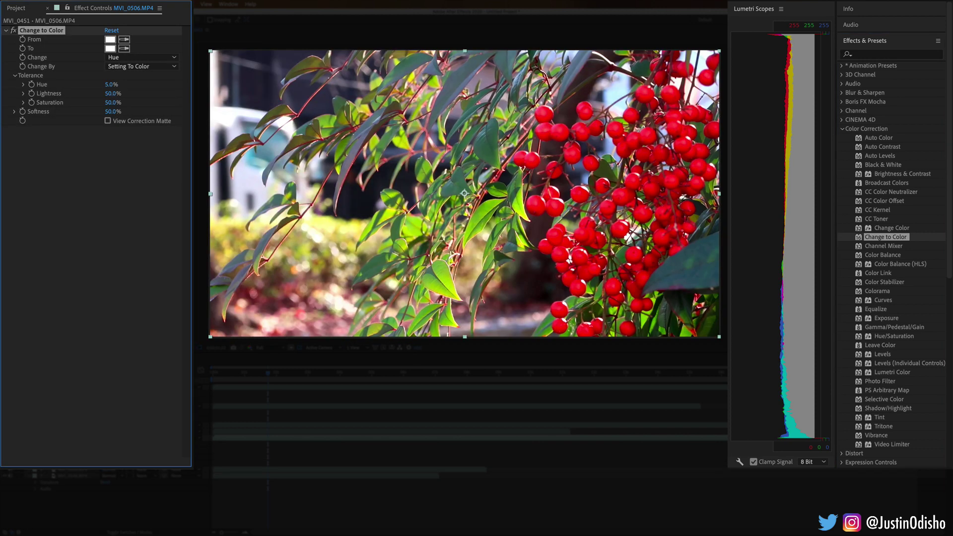
Step: Set Change to Color's From to a sampled red berry and To to saturated blue
{"action": "left_click", "coordinate": [110, 40]}
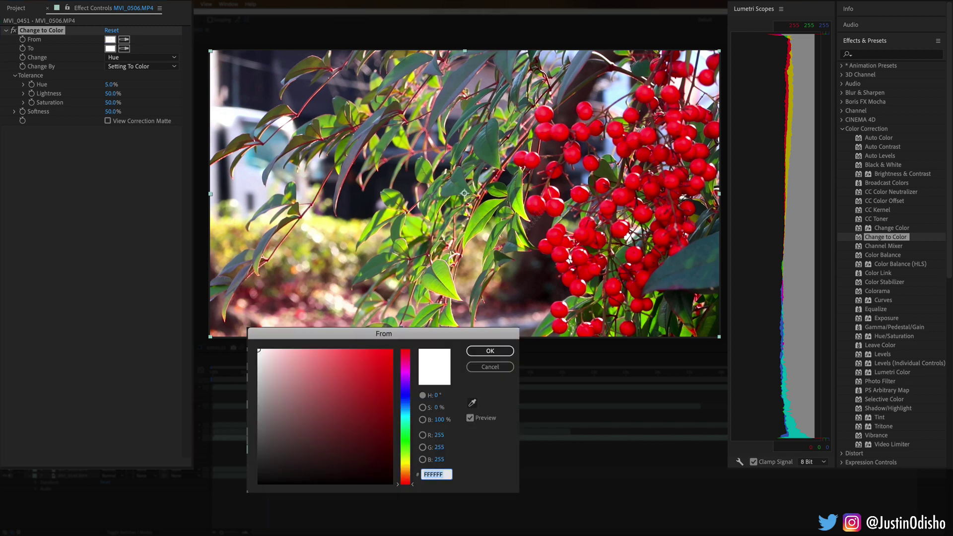
{"action": "left_click", "coordinate": [472, 403]}
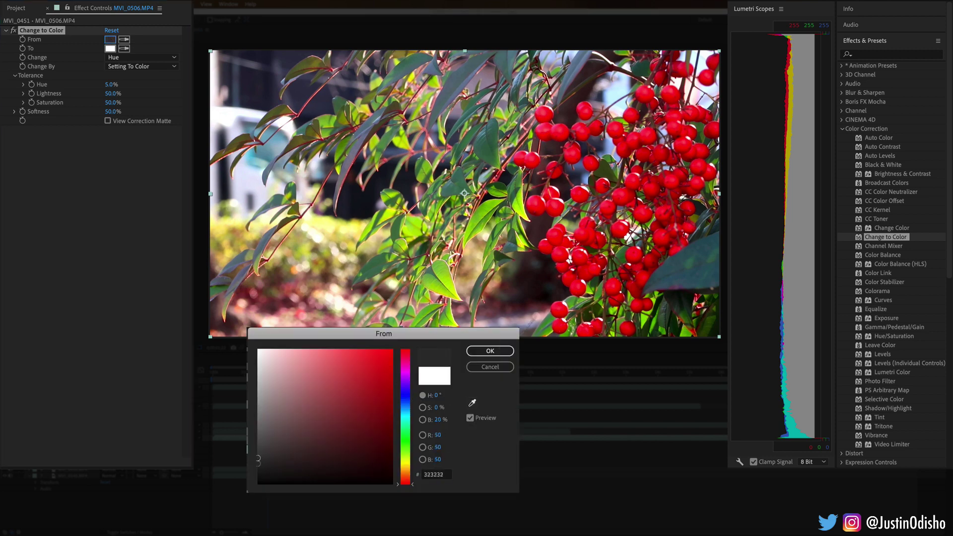
{"action": "left_click", "coordinate": [630, 196]}
{"action": "left_click", "coordinate": [490, 351]}
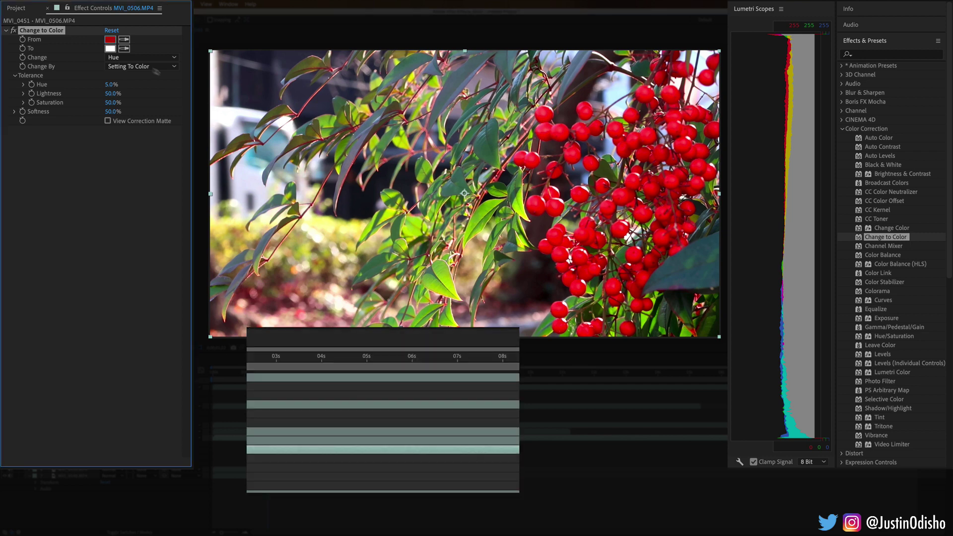
{"action": "left_click", "coordinate": [110, 48]}
{"action": "left_click", "coordinate": [406, 396]}
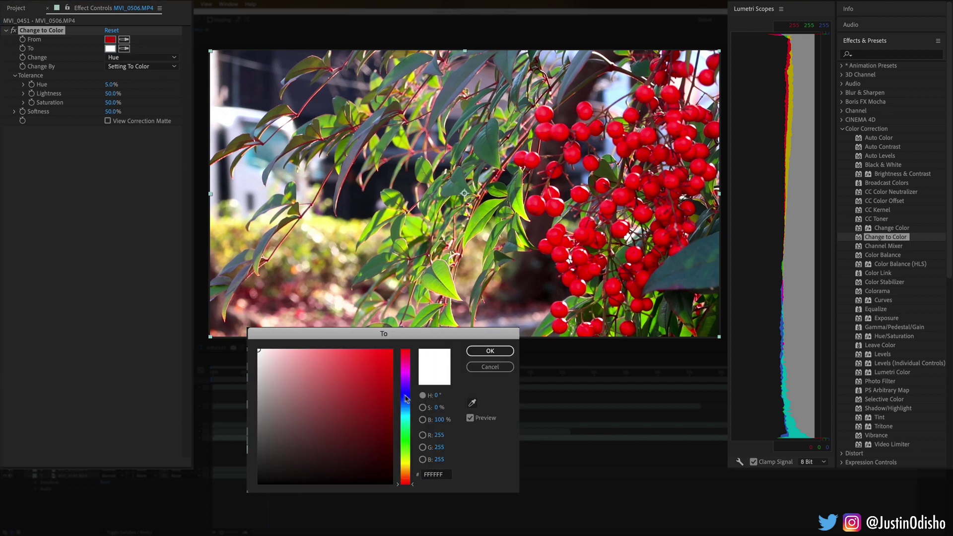
{"action": "left_click", "coordinate": [392, 350]}
{"action": "left_click", "coordinate": [489, 351]}
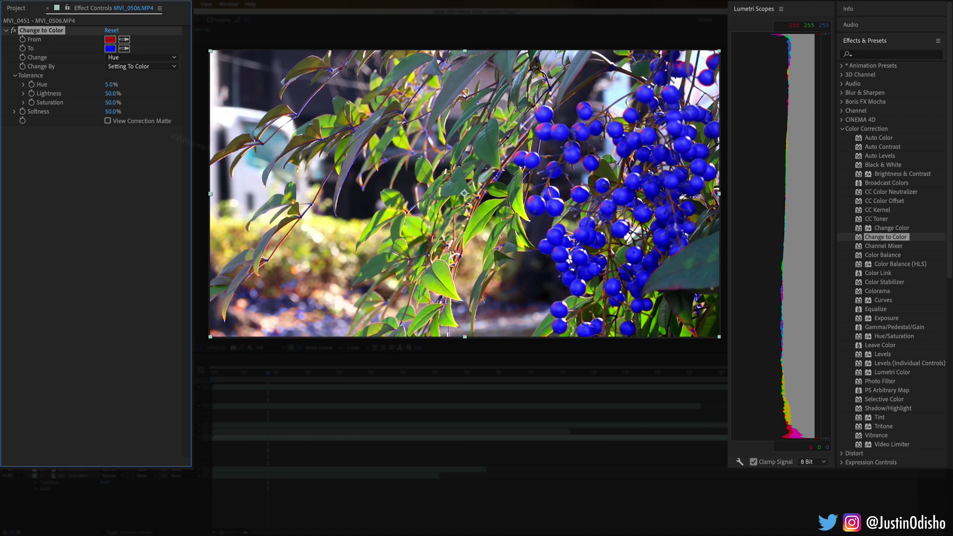
Step: Adjust hue tolerance and softness, and toggle View Correction Matte on and off
{"action": "left_click_drag", "start_coordinate": [112, 84], "coordinate": [105, 85]}
{"action": "left_click_drag", "start_coordinate": [107, 87], "coordinate": [113, 85]}
{"action": "left_click", "coordinate": [122, 122]}
{"action": "left_click", "coordinate": [108, 121]}
{"action": "left_click", "coordinate": [111, 124]}
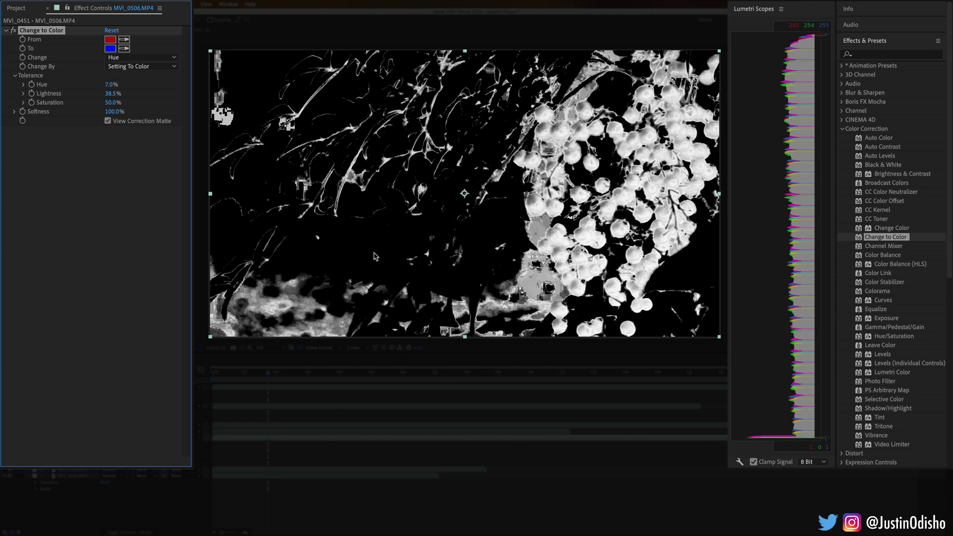
{"action": "left_click", "coordinate": [108, 121]}
{"action": "left_click", "coordinate": [891, 247]}
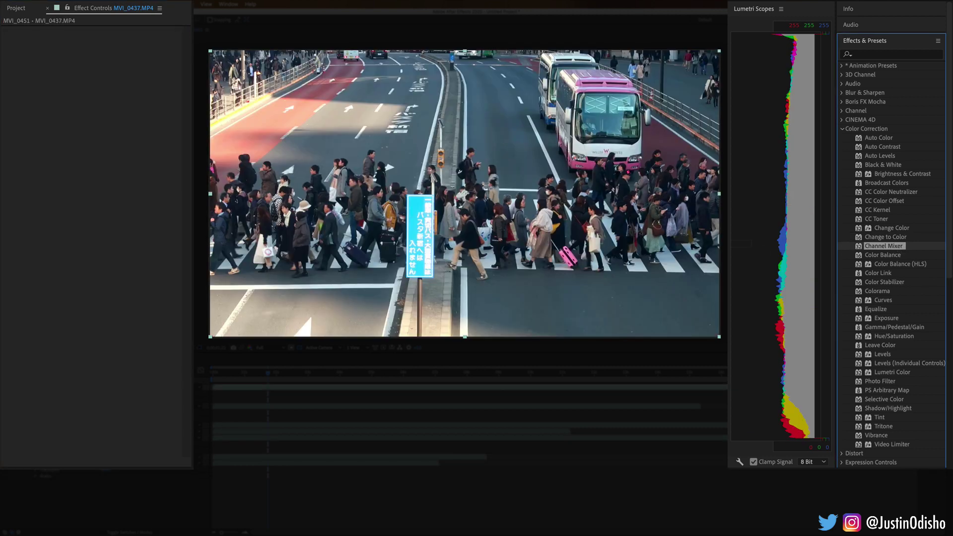
{"action": "left_click_drag", "start_coordinate": [891, 247], "coordinate": [54, 58]}
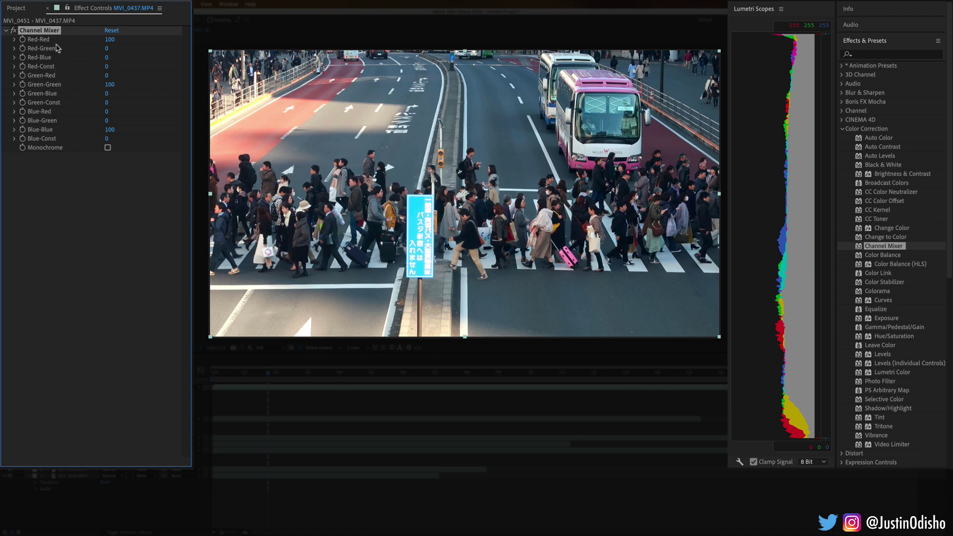
{"action": "left_click_drag", "start_coordinate": [109, 39], "coordinate": [150, 65]}
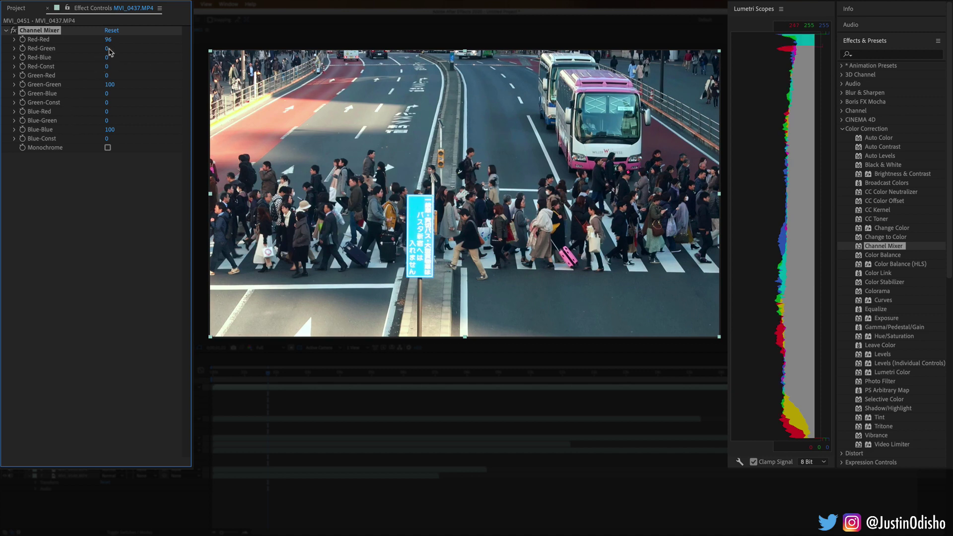
{"action": "left_click_drag", "start_coordinate": [121, 48], "coordinate": [121, 51]}
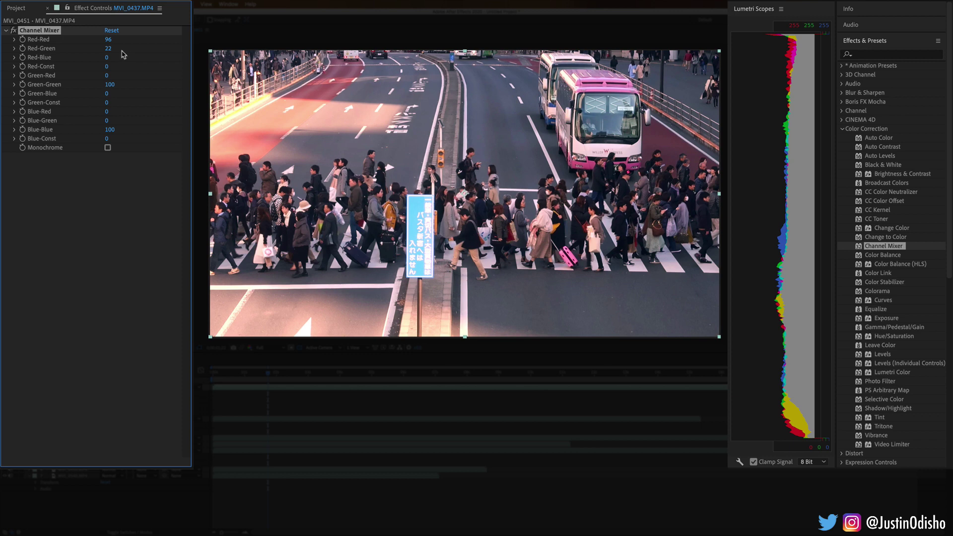
{"action": "left_click_drag", "start_coordinate": [107, 57], "coordinate": [105, 66]}
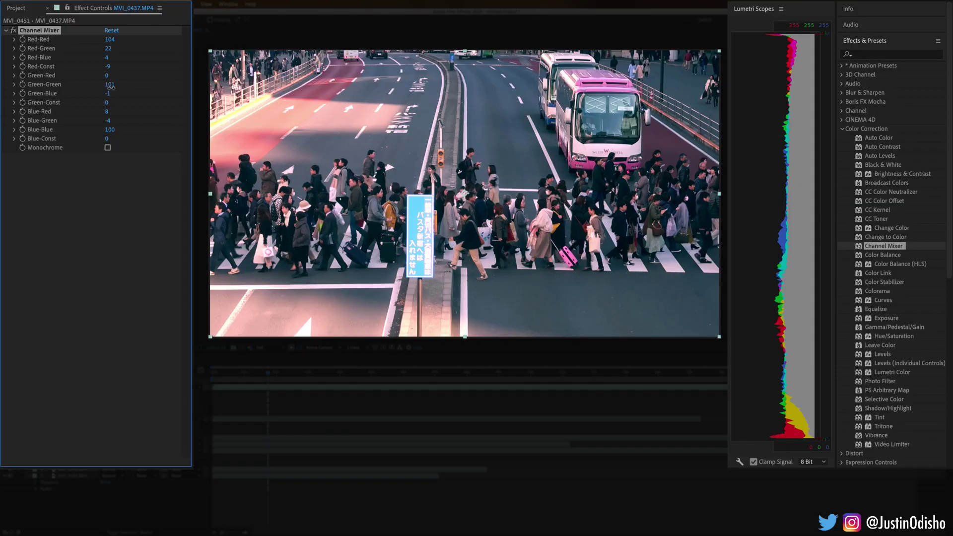
{"action": "left_click_drag", "start_coordinate": [110, 85], "coordinate": [125, 87]}
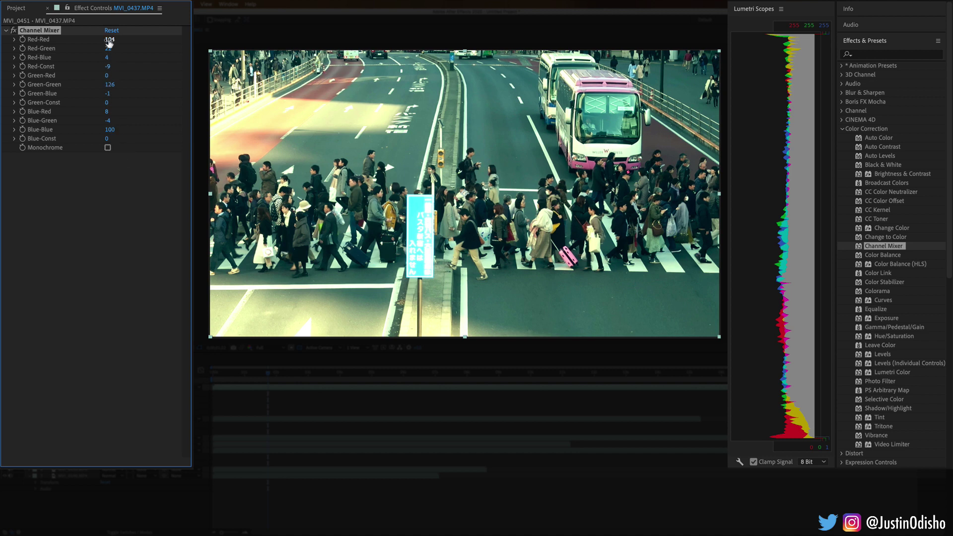
{"action": "mouse_move", "coordinate": [106, 39]}
{"action": "left_mouse_down"}
{"action": "mouse_move", "coordinate": [97, 40]}
{"action": "mouse_move", "coordinate": [123, 44]}
{"action": "left_mouse_up"}
{"action": "left_click", "coordinate": [14, 31]}
{"action": "left_click", "coordinate": [14, 31]}
{"action": "key", "text": "Delete"}
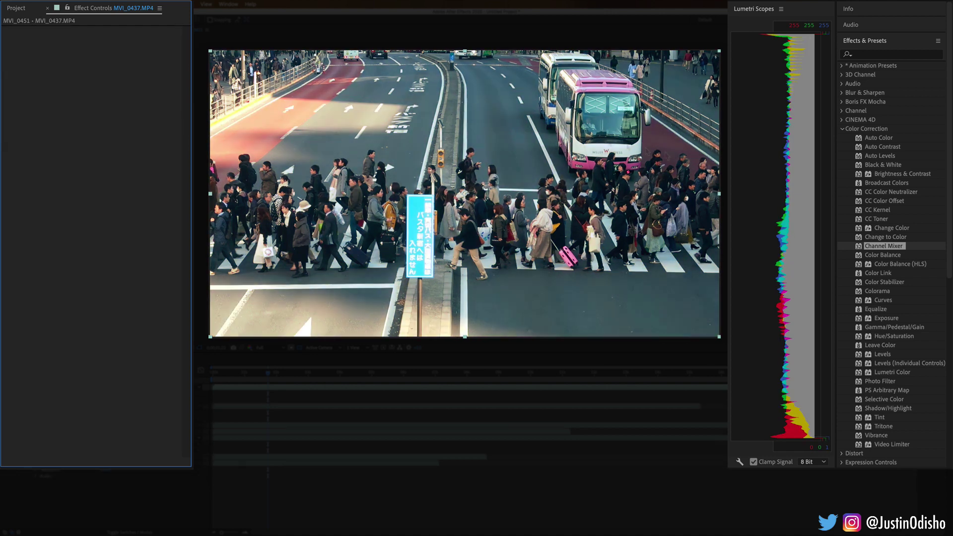
Step: Apply Color Balance to the street clip (Shadow Red 100, Highlight Green 100), then Color Balance (HLS) to the stage clip
{"action": "left_click", "coordinate": [899, 255]}
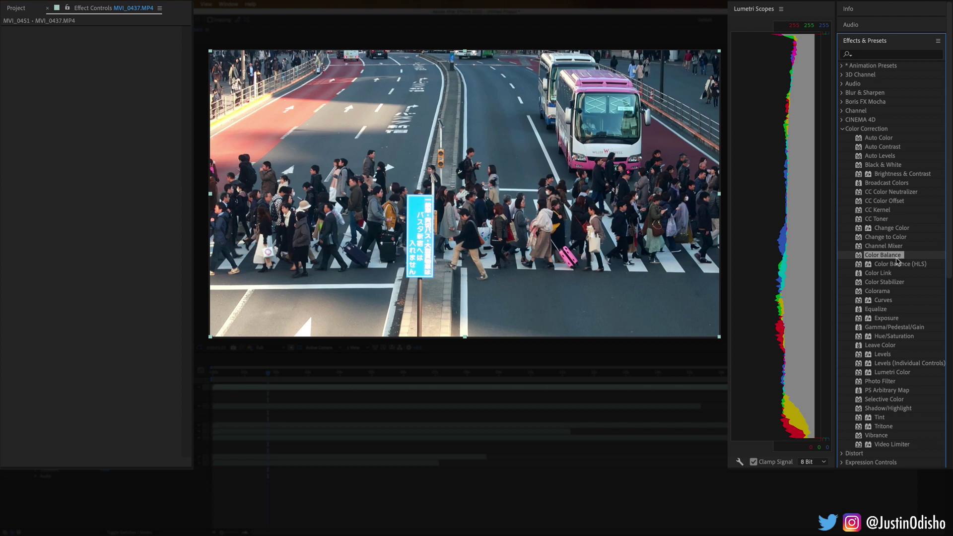
{"action": "left_click_drag", "start_coordinate": [897, 257], "coordinate": [584, 167]}
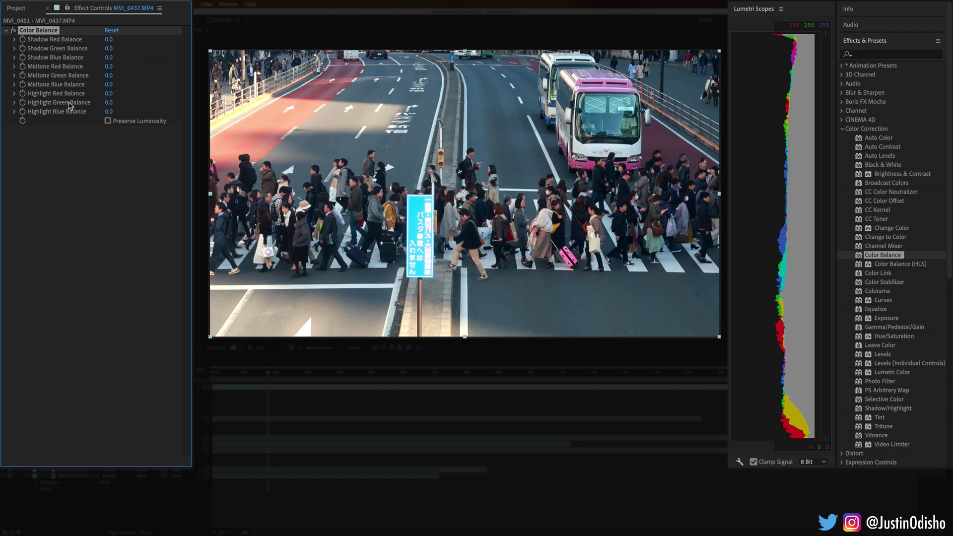
{"action": "left_click_drag", "start_coordinate": [106, 39], "coordinate": [122, 50]}
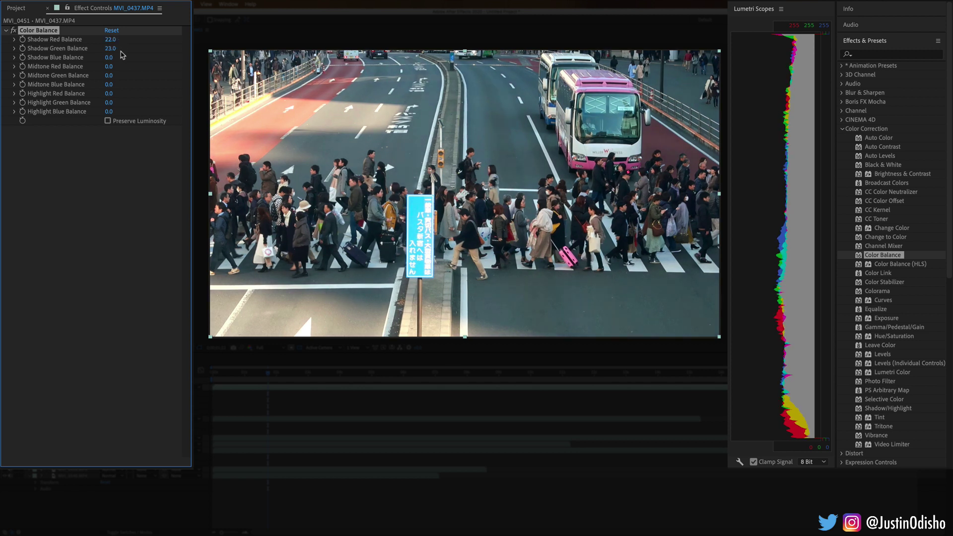
{"action": "left_click", "coordinate": [108, 50]}
{"action": "left_click_drag", "start_coordinate": [109, 49], "coordinate": [169, 44]}
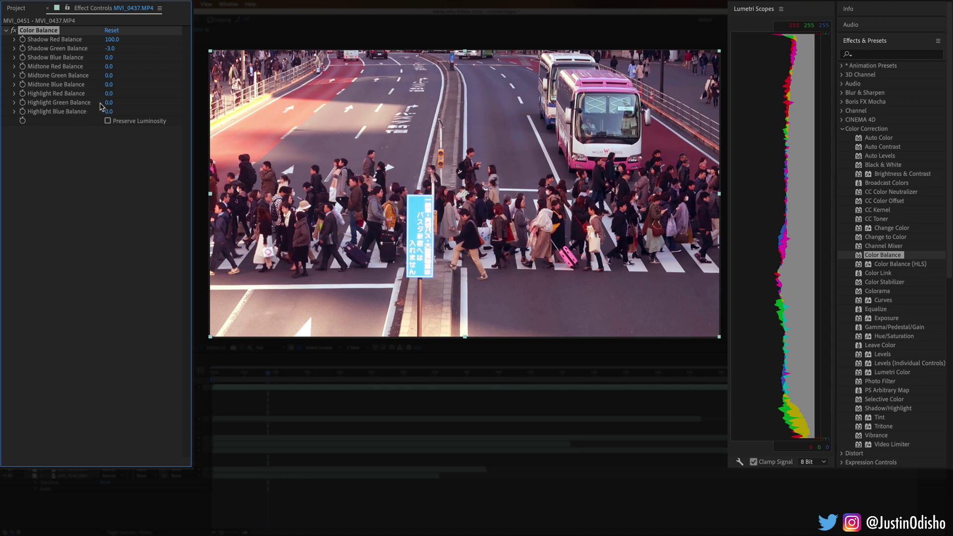
{"action": "left_click_drag", "start_coordinate": [108, 103], "coordinate": [190, 108]}
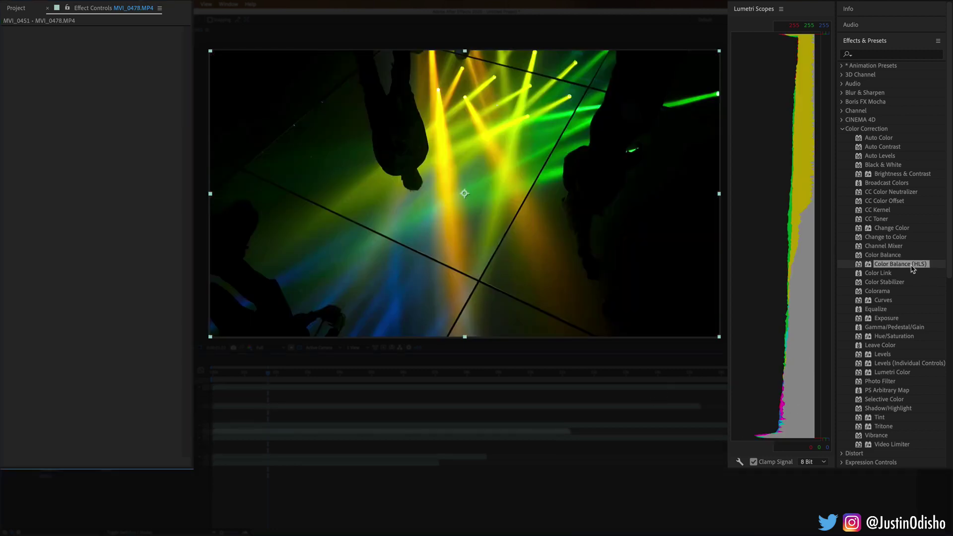
{"action": "left_click_drag", "start_coordinate": [915, 266], "coordinate": [509, 171]}
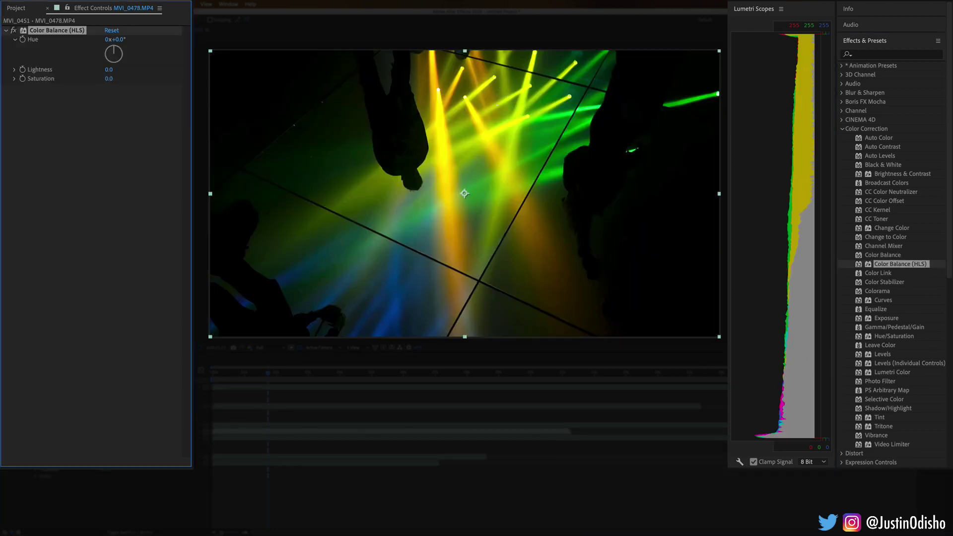
Step: Rotate the Color Balance (HLS) hue, then replace that effect with Color Link on the stage-lights clip
{"action": "left_click", "coordinate": [64, 60]}
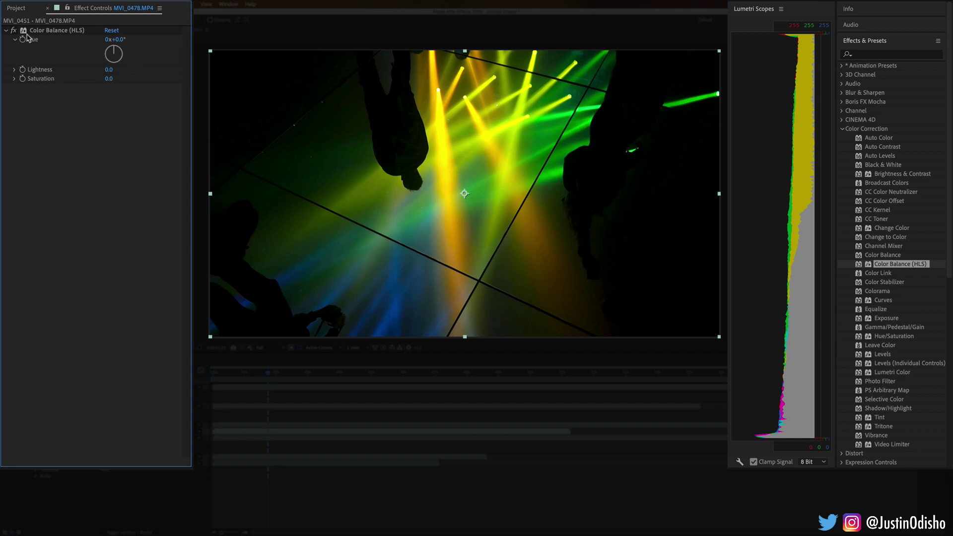
{"action": "left_click_drag", "start_coordinate": [117, 51], "coordinate": [44, 88]}
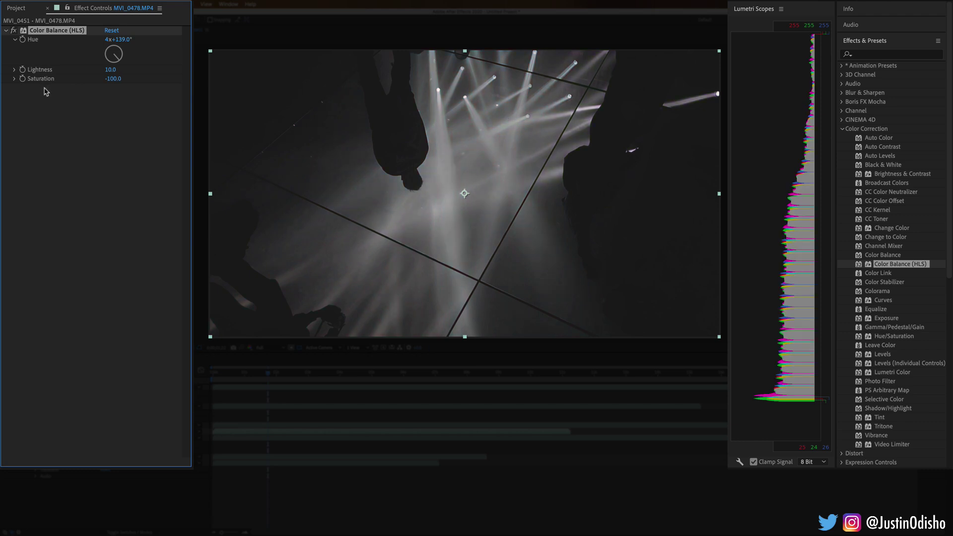
{"action": "left_click", "coordinate": [62, 31]}
{"action": "key", "text": "Delete"}
{"action": "left_click_drag", "start_coordinate": [878, 273], "coordinate": [517, 148]}
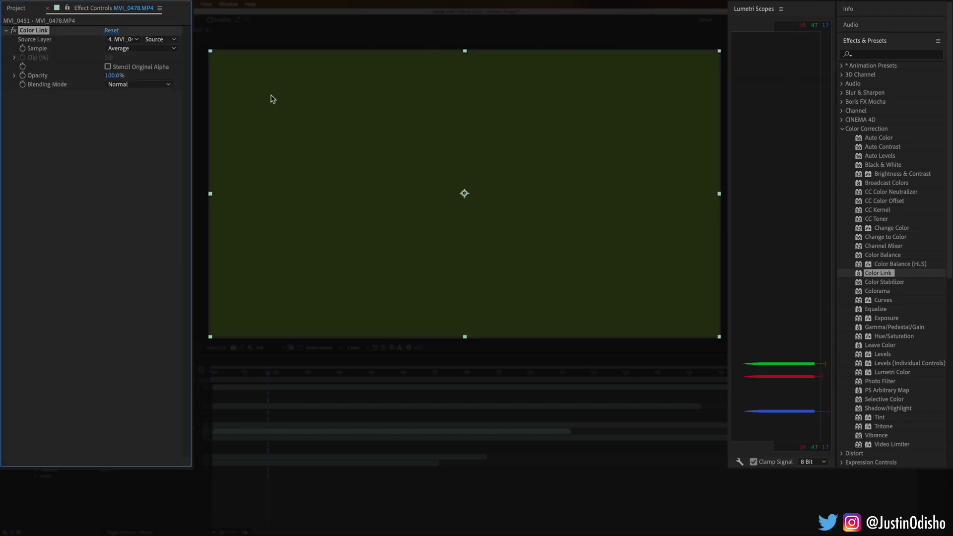
Step: Check Color Link's source layer and sample mode lists, keeping layer 4 and the default mode
{"action": "left_click", "coordinate": [128, 40]}
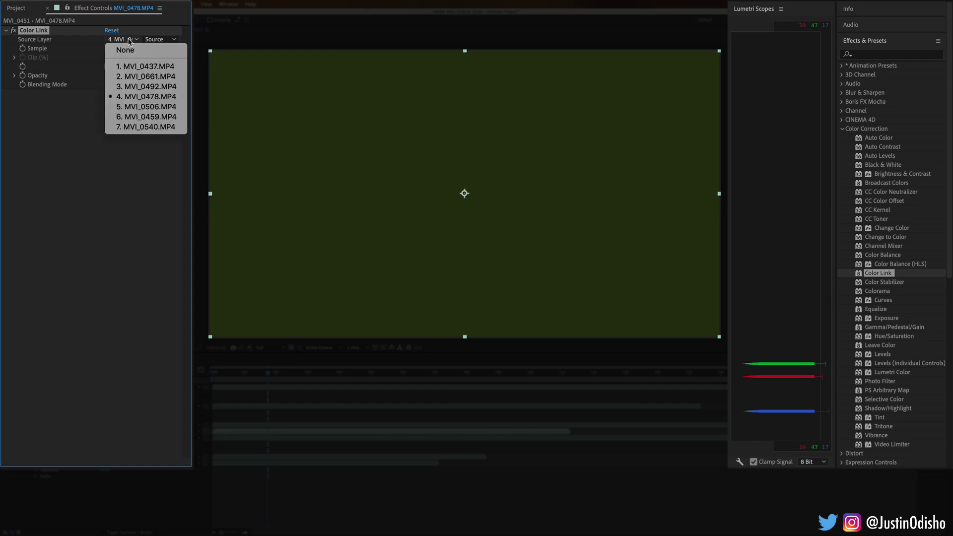
{"action": "left_click", "coordinate": [129, 40]}
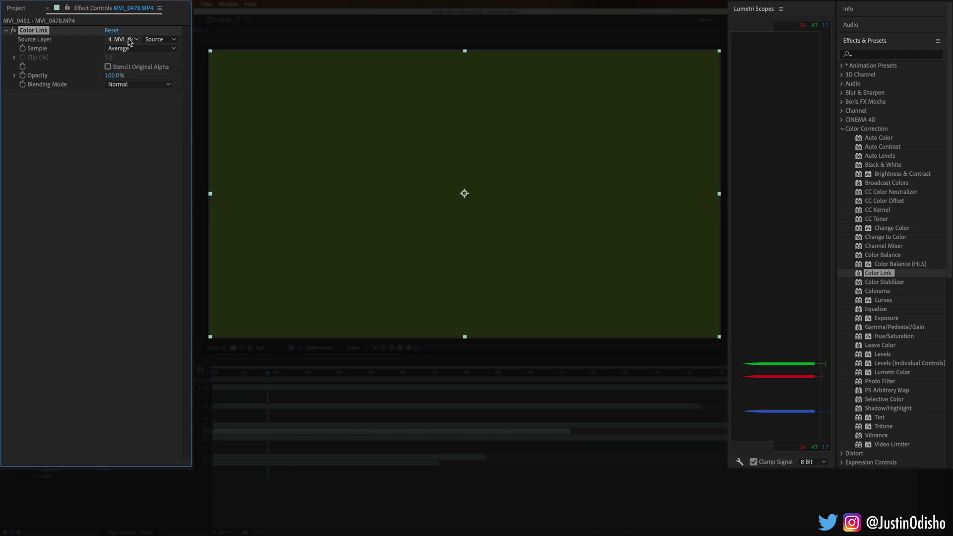
{"action": "left_click", "coordinate": [133, 48]}
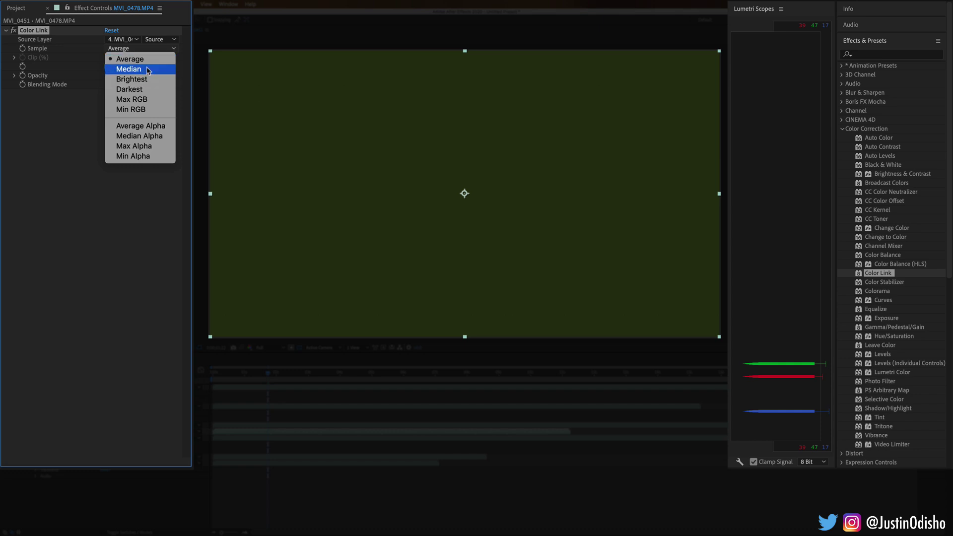
{"action": "left_click", "coordinate": [161, 87]}
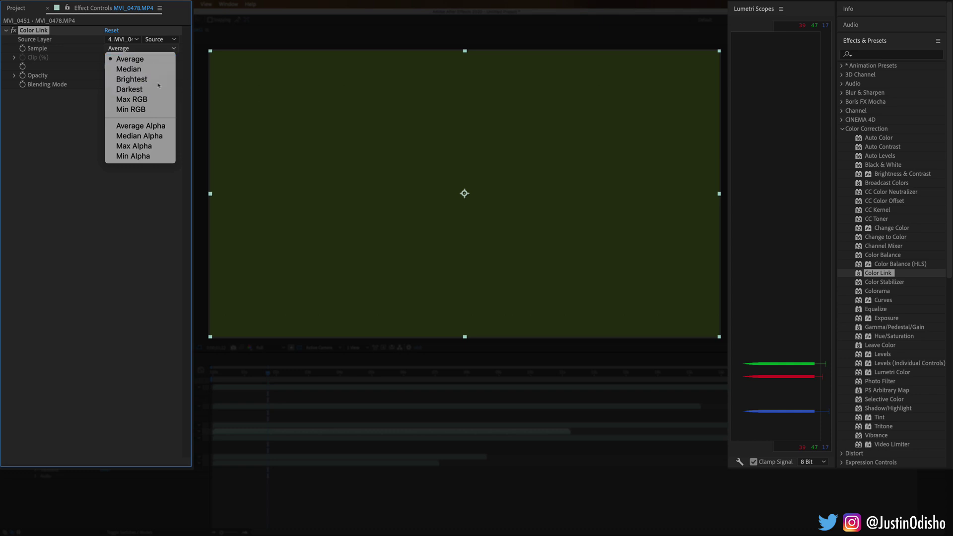
{"action": "left_click", "coordinate": [273, 379]}
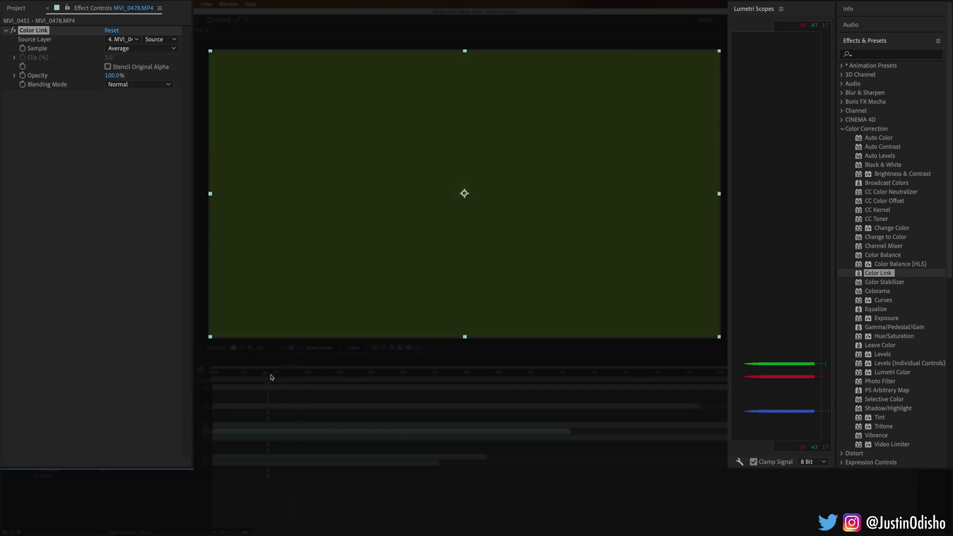
Step: Set Color Link's blending mode to Screen and preview the clip playing
{"action": "left_click", "coordinate": [127, 85]}
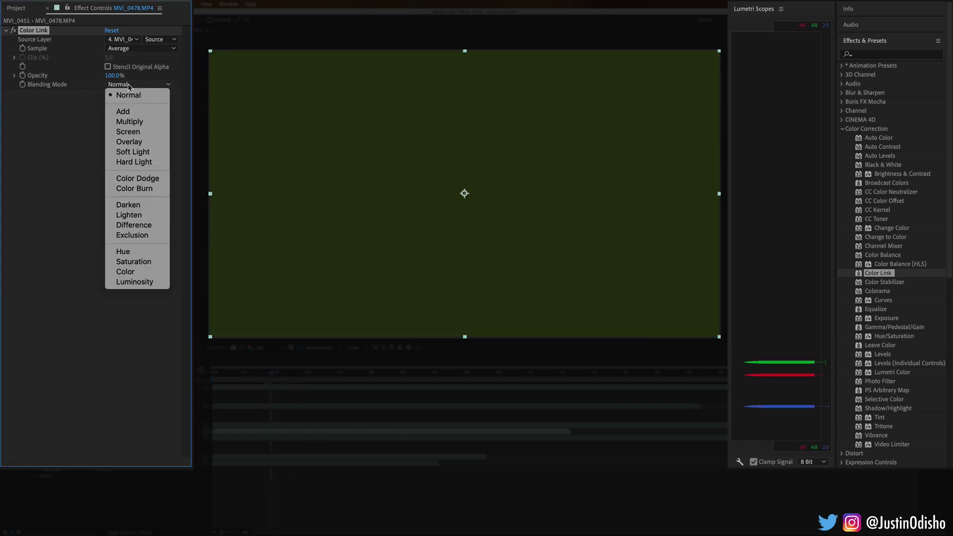
{"action": "left_click", "coordinate": [148, 135]}
{"action": "left_click", "coordinate": [275, 373]}
{"action": "key", "text": "space"}
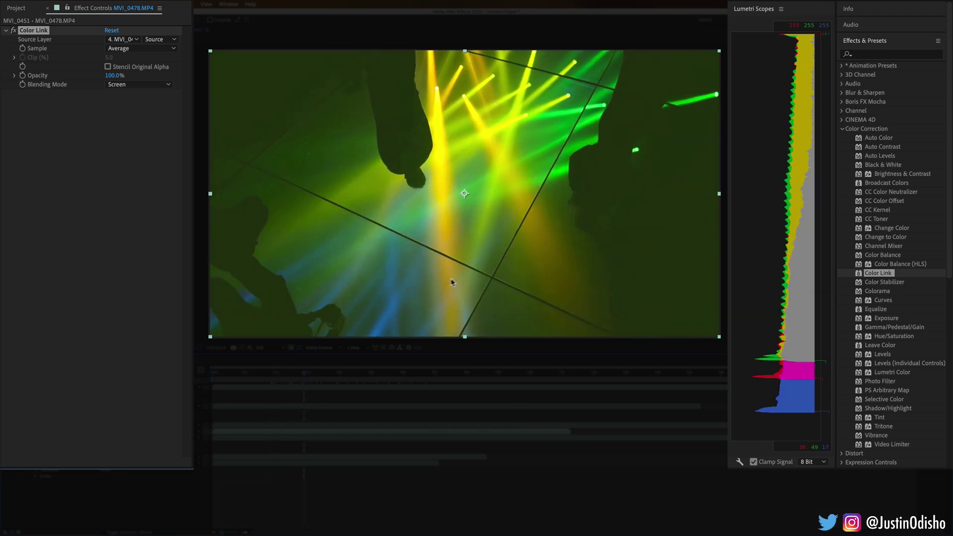
Step: Set Color Link opacity to 85%, then delete the Color Link effect
{"action": "left_click", "coordinate": [112, 75]}
{"action": "type", "text": "85"}
{"action": "key", "text": "Return"}
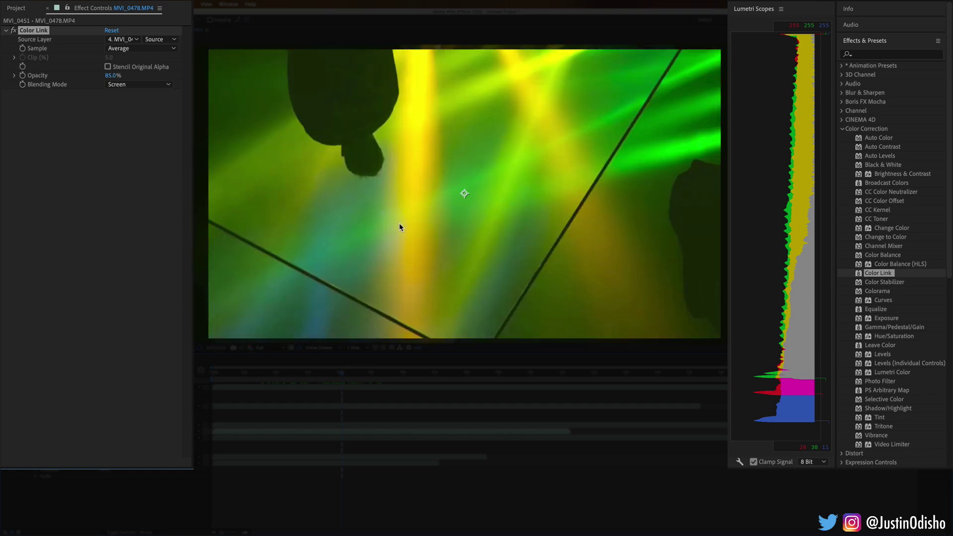
{"action": "left_click", "coordinate": [34, 30]}
{"action": "key", "text": "Delete"}
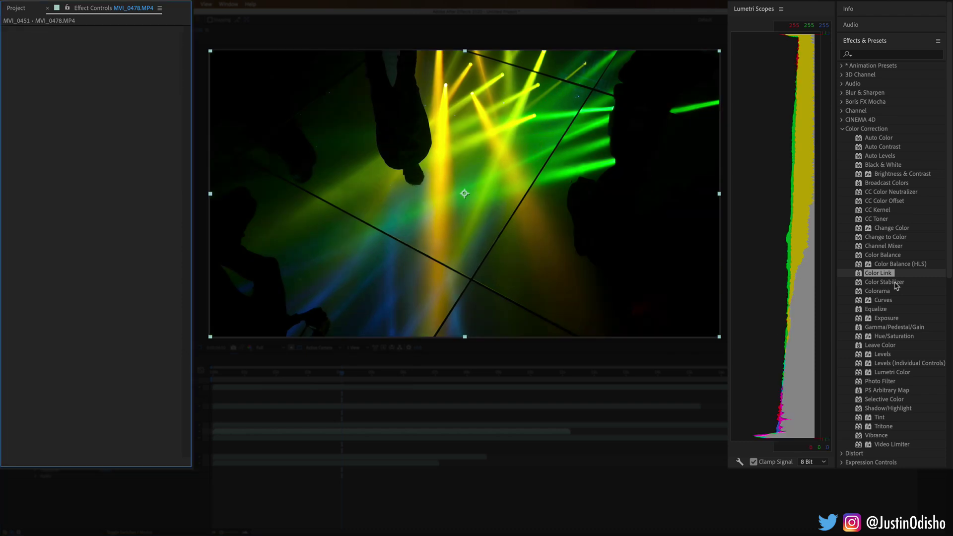
Step: Apply Color Stabilizer to the concert clip and place its black point sample in the frame
{"action": "left_click", "coordinate": [897, 287]}
{"action": "left_click_drag", "start_coordinate": [896, 287], "coordinate": [507, 193]}
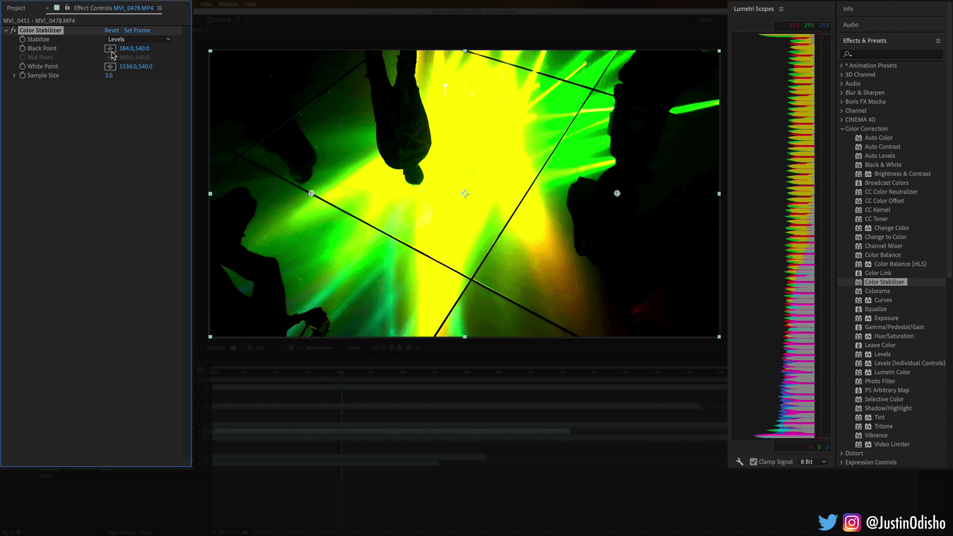
{"action": "left_click", "coordinate": [110, 49]}
{"action": "mouse_move", "coordinate": [311, 193]}
{"action": "left_mouse_down"}
{"action": "mouse_move", "coordinate": [359, 154]}
{"action": "mouse_move", "coordinate": [532, 221]}
{"action": "mouse_move", "coordinate": [530, 168]}
{"action": "left_mouse_up"}
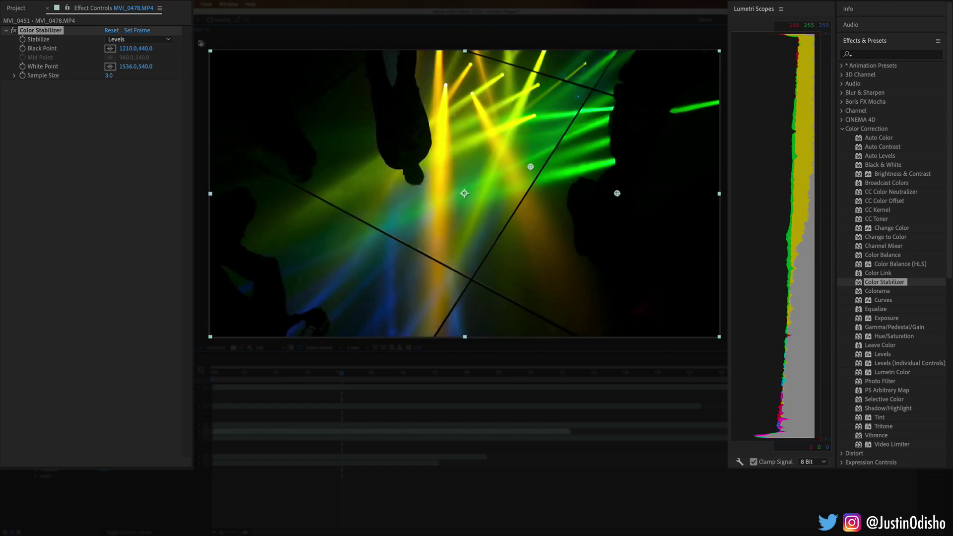
Step: Switch Stabilize to Brightness and move the black point to 790,776 near the frame centre
{"action": "left_click", "coordinate": [140, 42]}
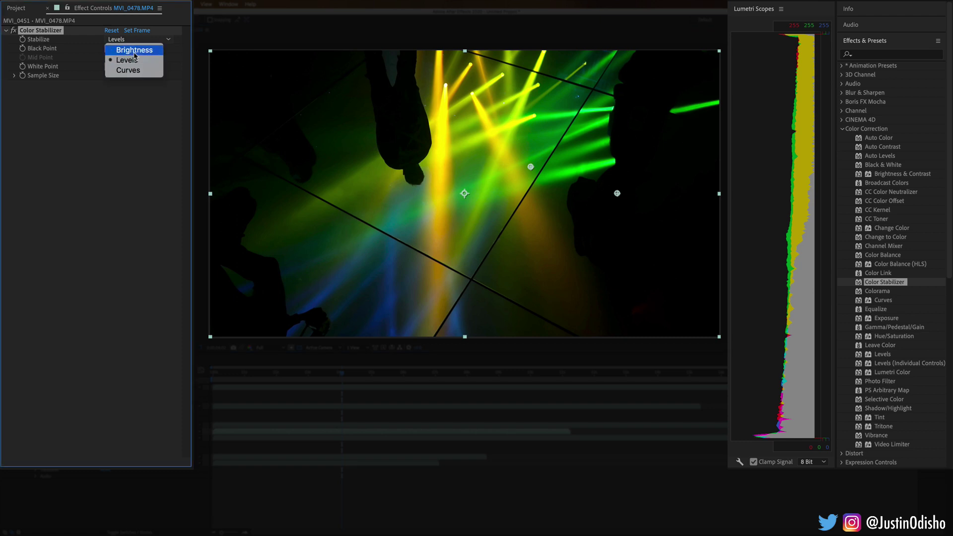
{"action": "left_click", "coordinate": [135, 50]}
{"action": "mouse_move", "coordinate": [352, 376]}
{"action": "left_mouse_down"}
{"action": "mouse_move", "coordinate": [436, 381]}
{"action": "mouse_move", "coordinate": [390, 383]}
{"action": "left_mouse_up"}
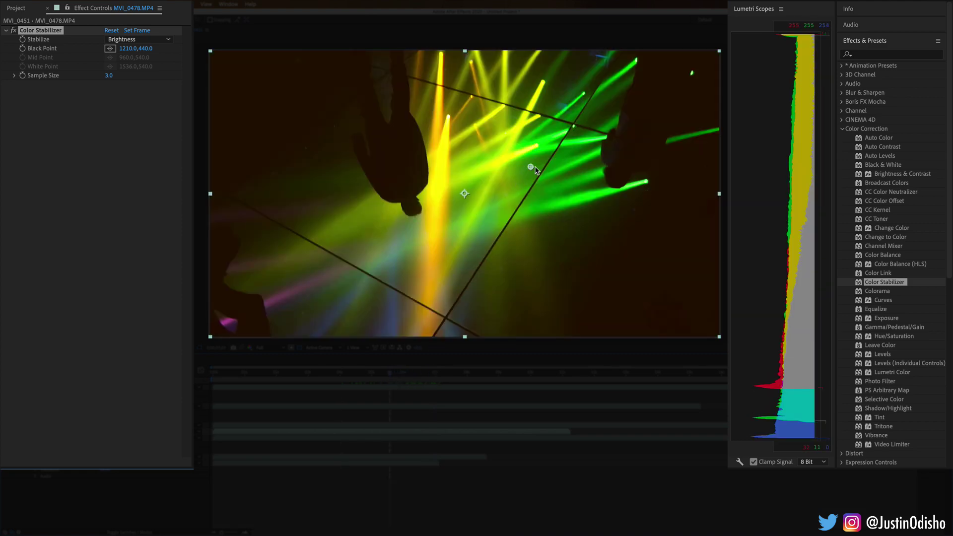
{"action": "left_click_drag", "start_coordinate": [532, 168], "coordinate": [395, 251]}
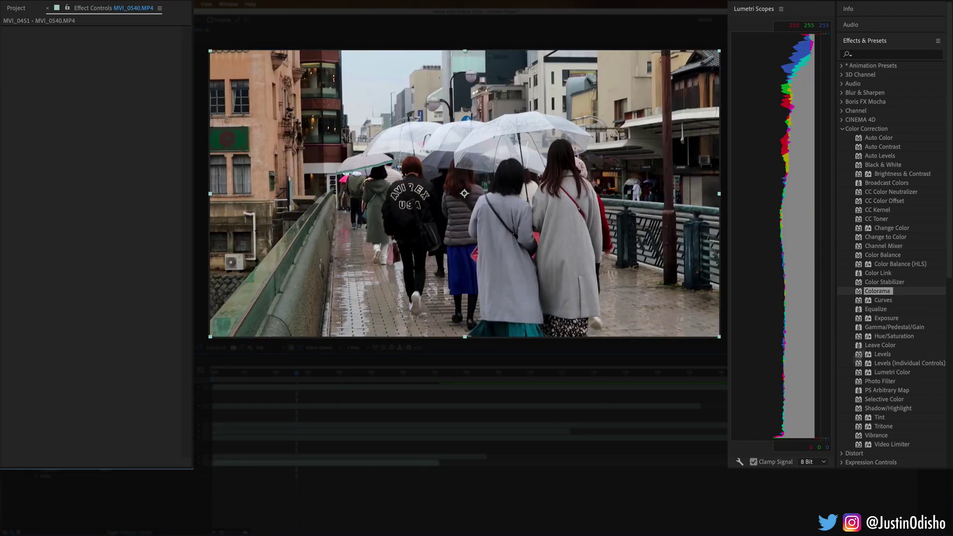
Step: Apply Colorama to the street clip and try the Alpha Ramp and Ramp Green palettes
{"action": "double_click", "coordinate": [877, 291]}
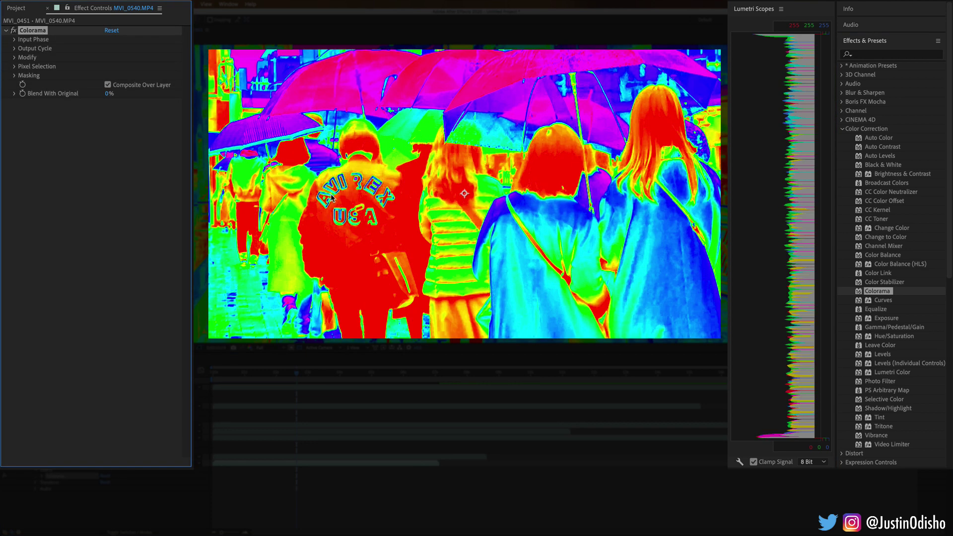
{"action": "left_click", "coordinate": [14, 57]}
{"action": "left_click", "coordinate": [14, 48]}
{"action": "left_click", "coordinate": [14, 39]}
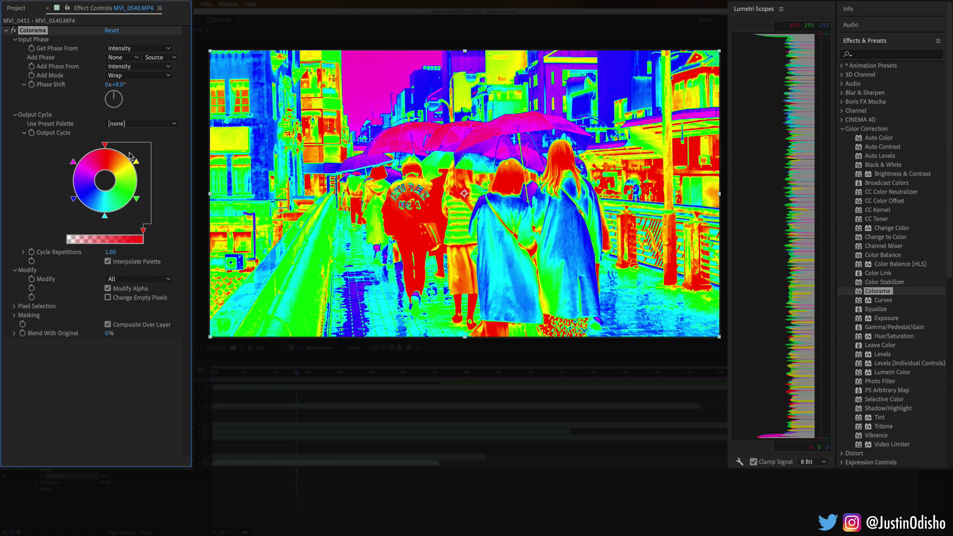
{"action": "left_click", "coordinate": [134, 123]}
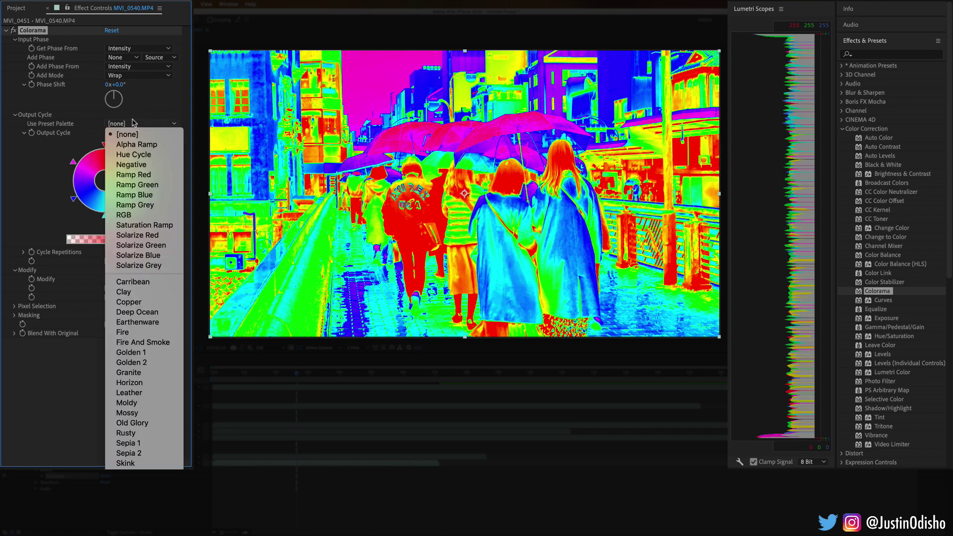
{"action": "left_click", "coordinate": [139, 144]}
{"action": "left_click", "coordinate": [147, 124]}
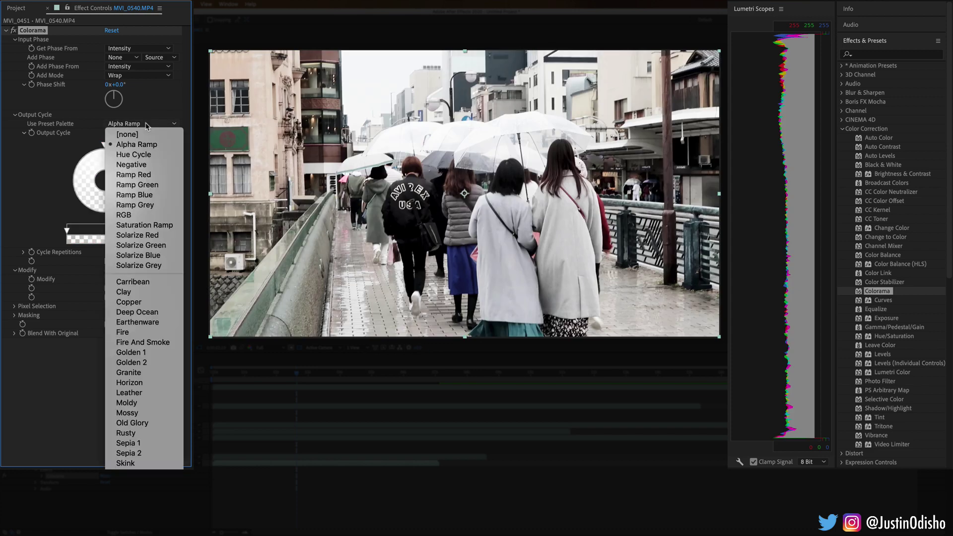
{"action": "left_click", "coordinate": [139, 185]}
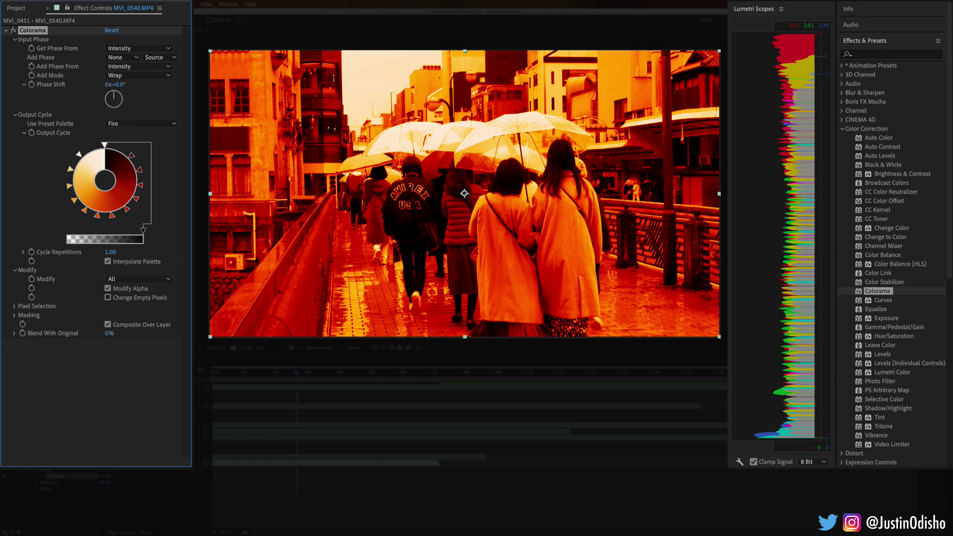
Step: Change an Output Cycle marker to blue, reposition it, and set Blend With Original to 55%
{"action": "double_click", "coordinate": [132, 158]}
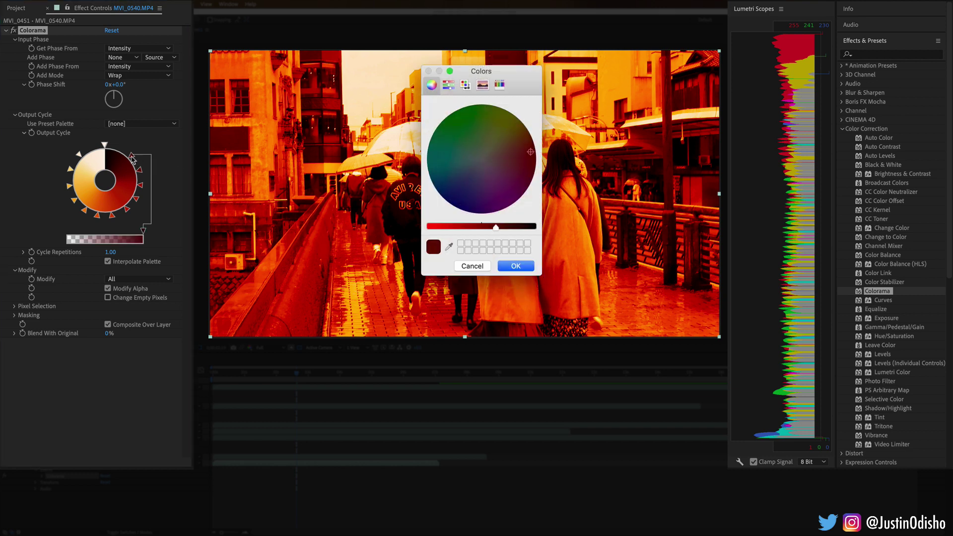
{"action": "left_click", "coordinate": [441, 194]}
{"action": "left_click_drag", "start_coordinate": [477, 227], "coordinate": [416, 228]}
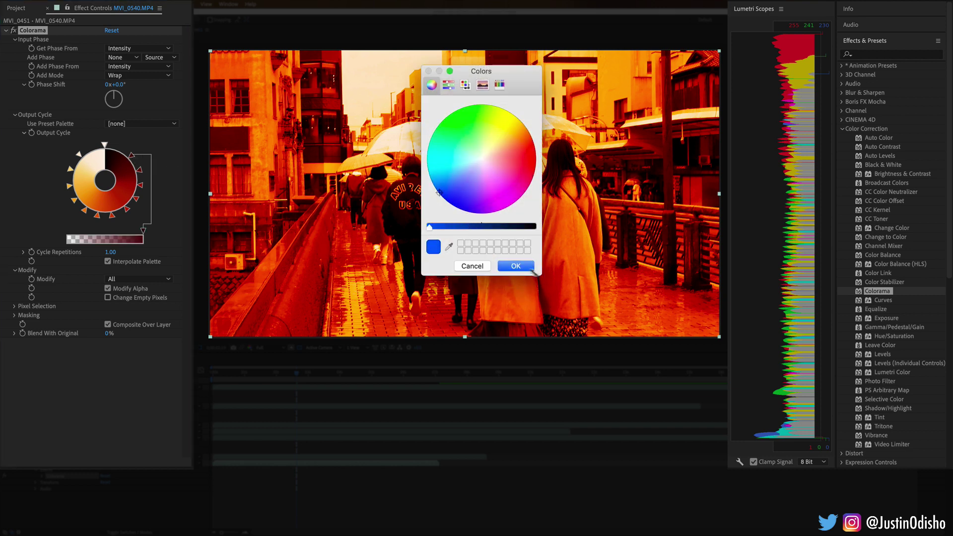
{"action": "left_click", "coordinate": [516, 266]}
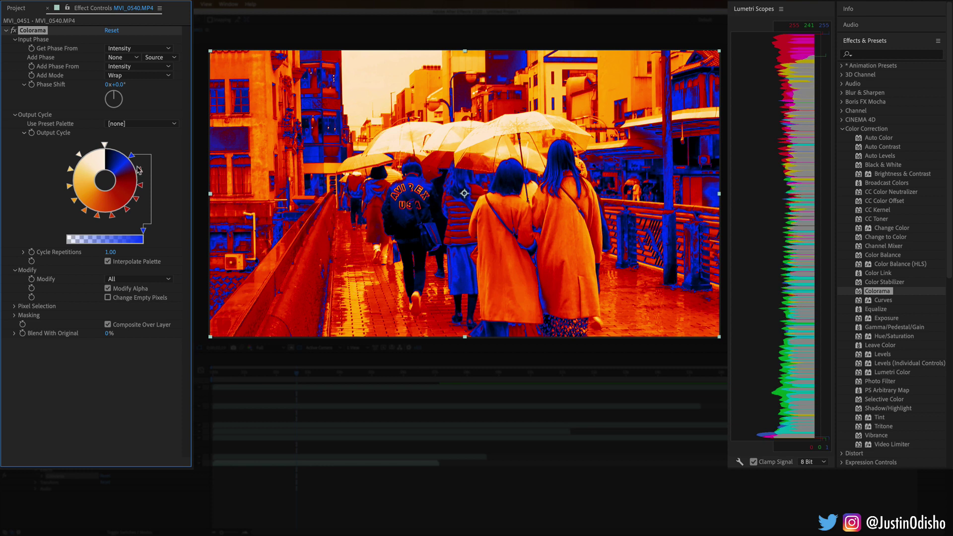
{"action": "mouse_move", "coordinate": [143, 234]}
{"action": "left_mouse_down"}
{"action": "mouse_move", "coordinate": [49, 231]}
{"action": "mouse_move", "coordinate": [89, 232]}
{"action": "left_mouse_up"}
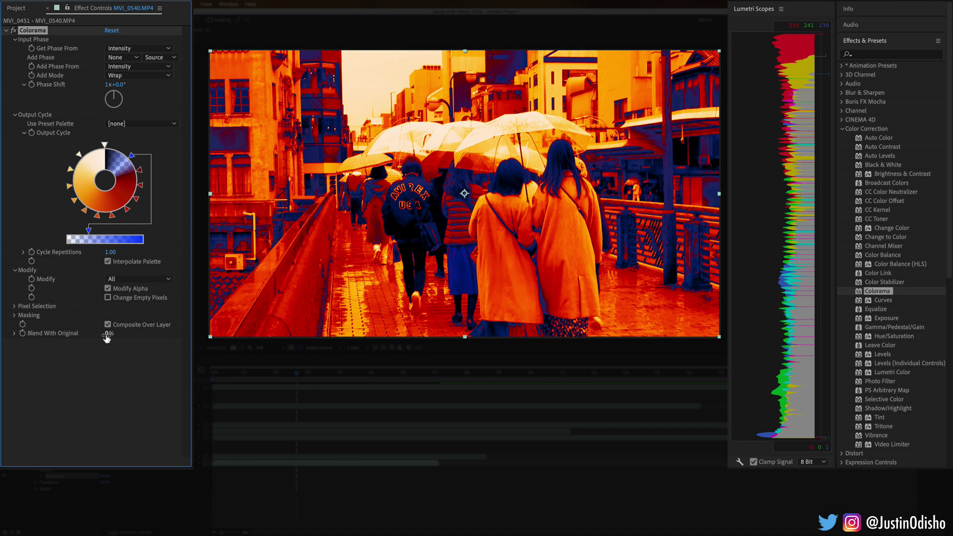
{"action": "left_click_drag", "start_coordinate": [106, 335], "coordinate": [132, 335]}
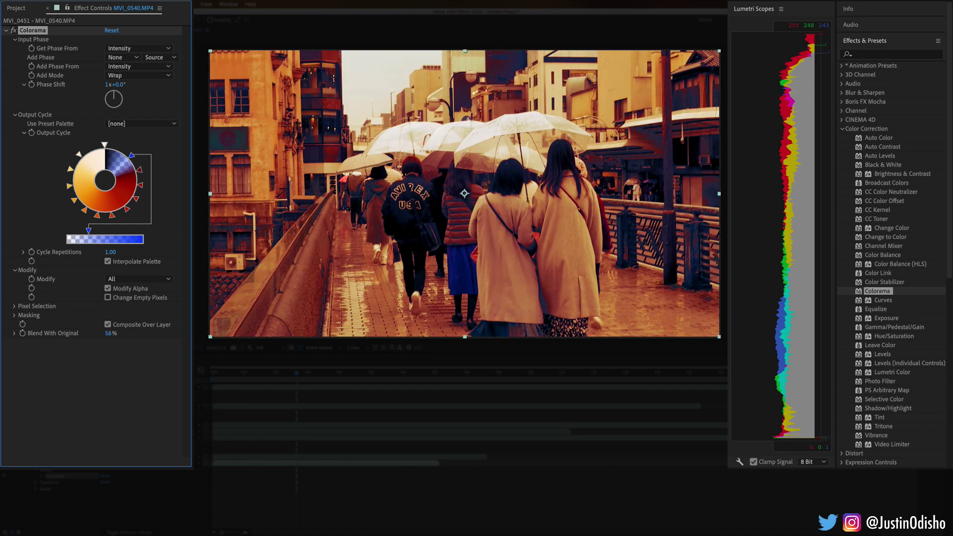
{"action": "left_click_drag", "start_coordinate": [194, 338], "coordinate": [196, 338]}
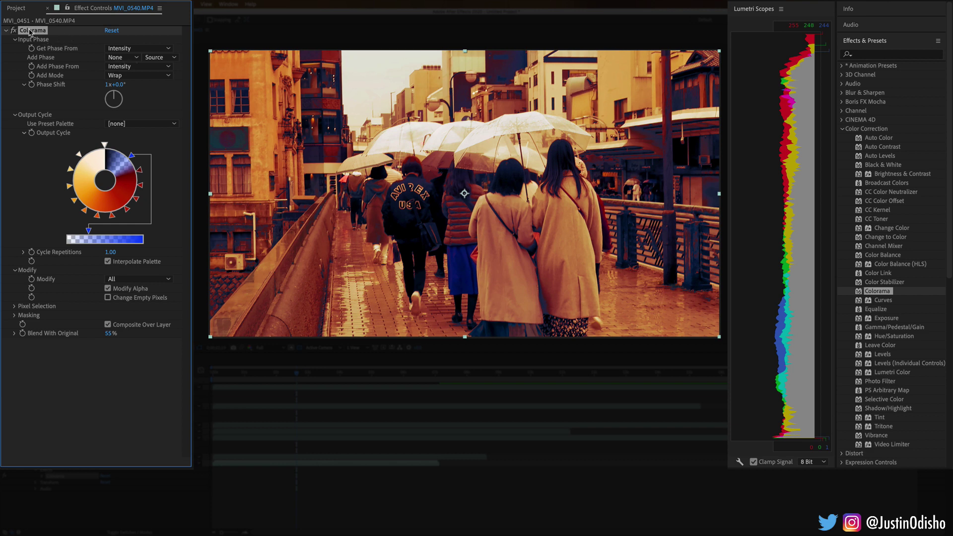
Step: Replace Colorama with Curves and shape a contrast S-curve, toggling it to compare
{"action": "key", "text": "Delete"}
{"action": "left_click_drag", "start_coordinate": [883, 299], "coordinate": [393, 201]}
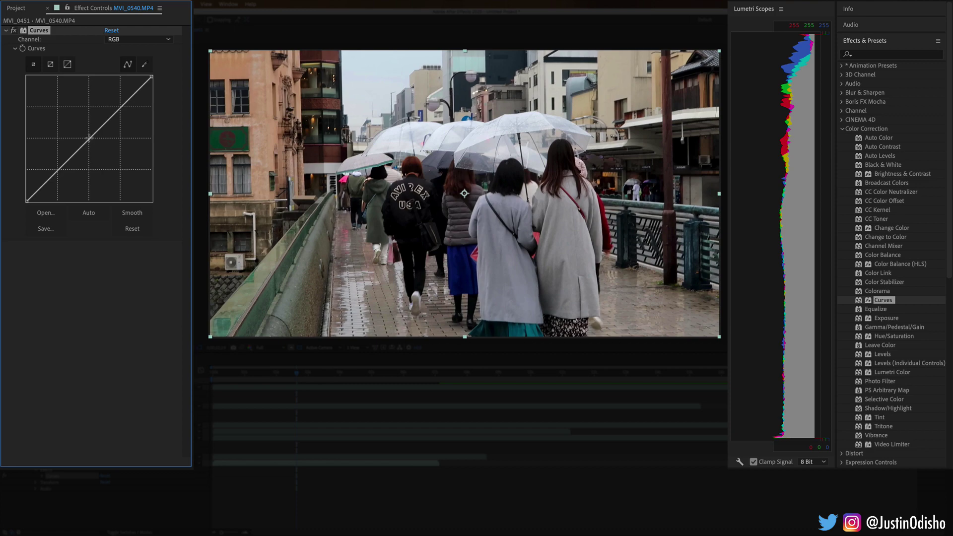
{"action": "left_click_drag", "start_coordinate": [90, 138], "coordinate": [63, 183]}
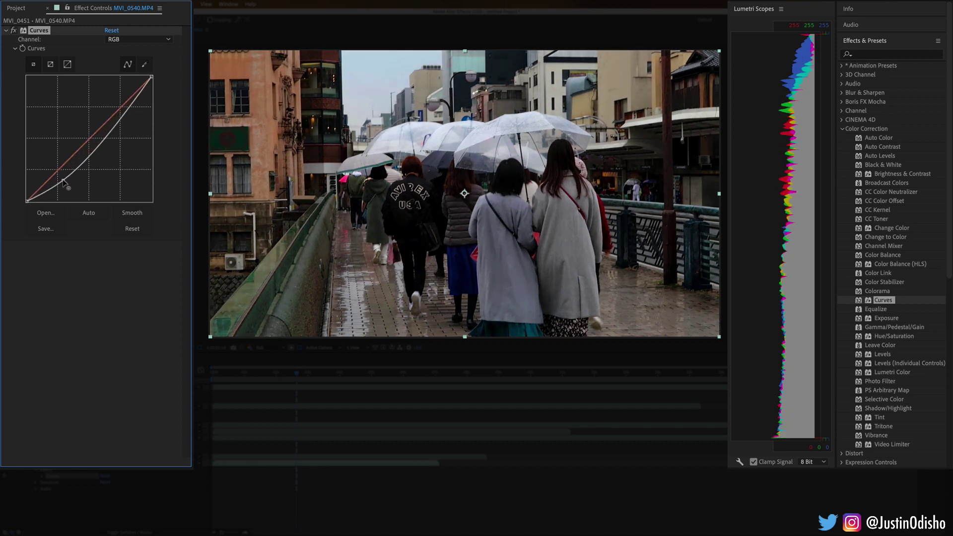
{"action": "left_click_drag", "start_coordinate": [130, 108], "coordinate": [118, 88]}
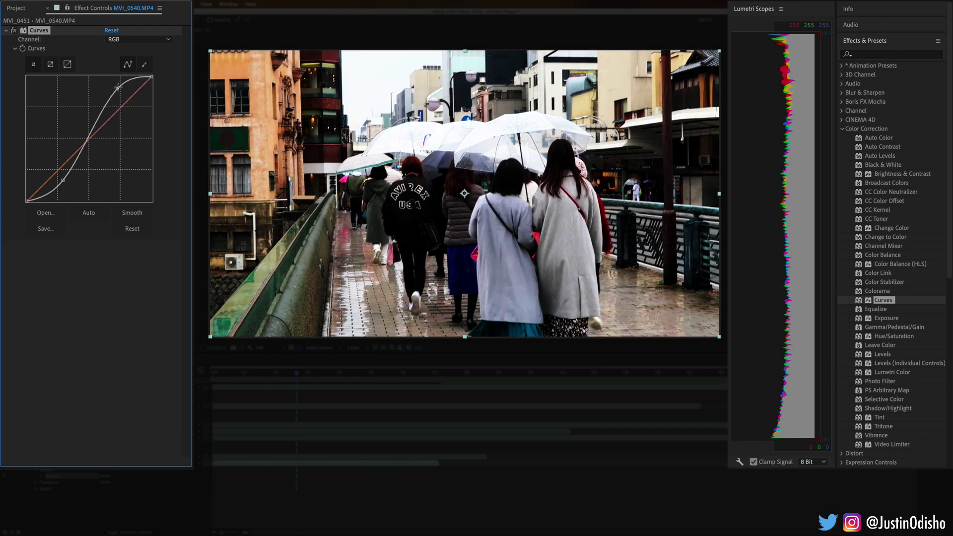
{"action": "left_click", "coordinate": [14, 31]}
{"action": "left_click", "coordinate": [13, 30]}
Step: Lift the curve's shadow end for a faded look and compare before and after
{"action": "left_click_drag", "start_coordinate": [26, 201], "coordinate": [61, 173]}
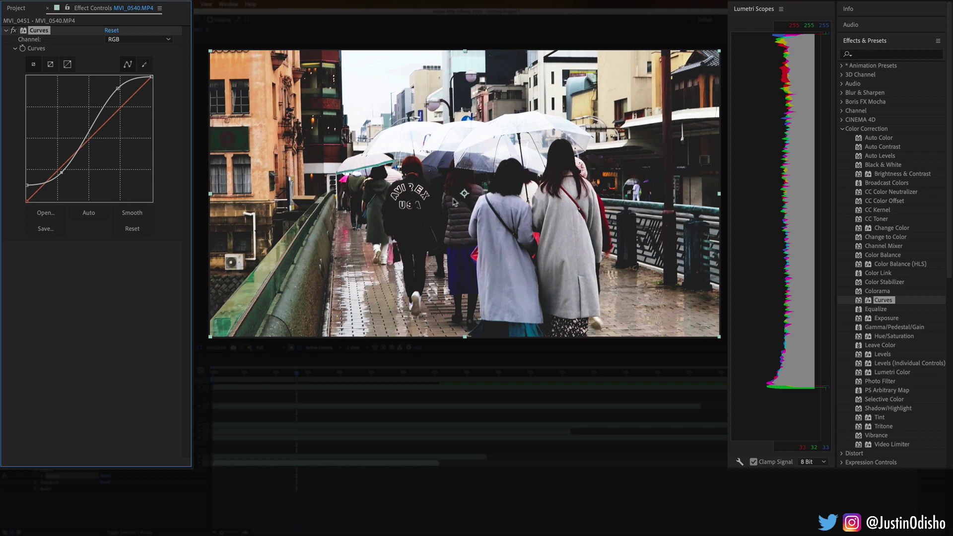
{"action": "left_click", "coordinate": [13, 30]}
{"action": "left_click", "coordinate": [13, 31]}
Step: Try adjusting the Red channel curve, then restore it
{"action": "left_click", "coordinate": [158, 39]}
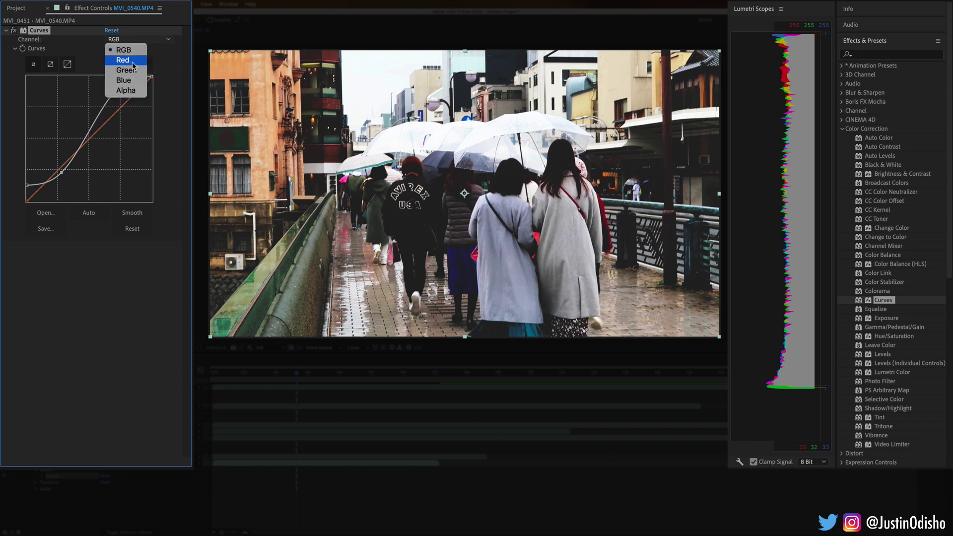
{"action": "left_click", "coordinate": [123, 60]}
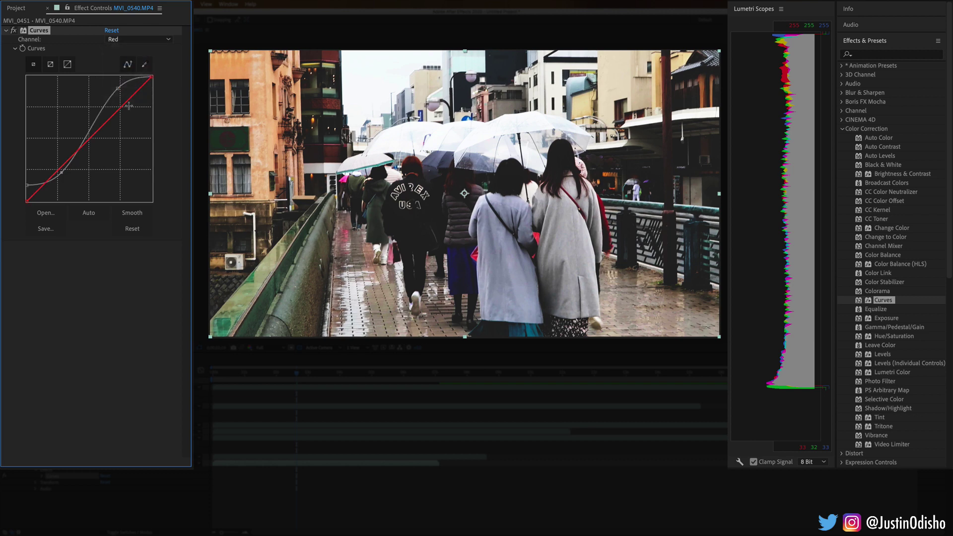
{"action": "left_click_drag", "start_coordinate": [153, 78], "coordinate": [181, 132]}
Step: Cap the Green curve at mid-height for a magenta tint, then add Equalize below Curves
{"action": "left_click", "coordinate": [164, 40]}
{"action": "left_click", "coordinate": [144, 70]}
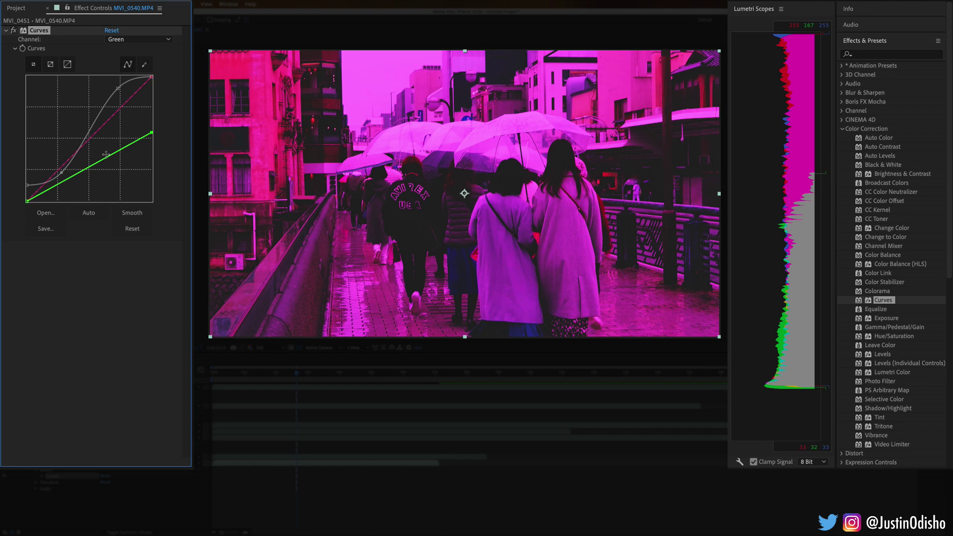
{"action": "left_click_drag", "start_coordinate": [149, 134], "coordinate": [82, 139]}
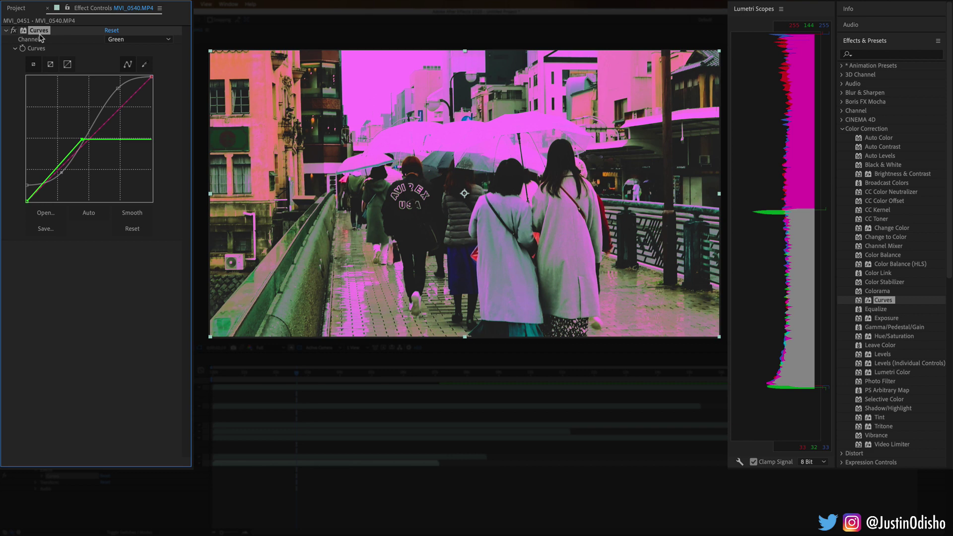
{"action": "left_click", "coordinate": [875, 309]}
{"action": "left_click_drag", "start_coordinate": [885, 314], "coordinate": [132, 330]}
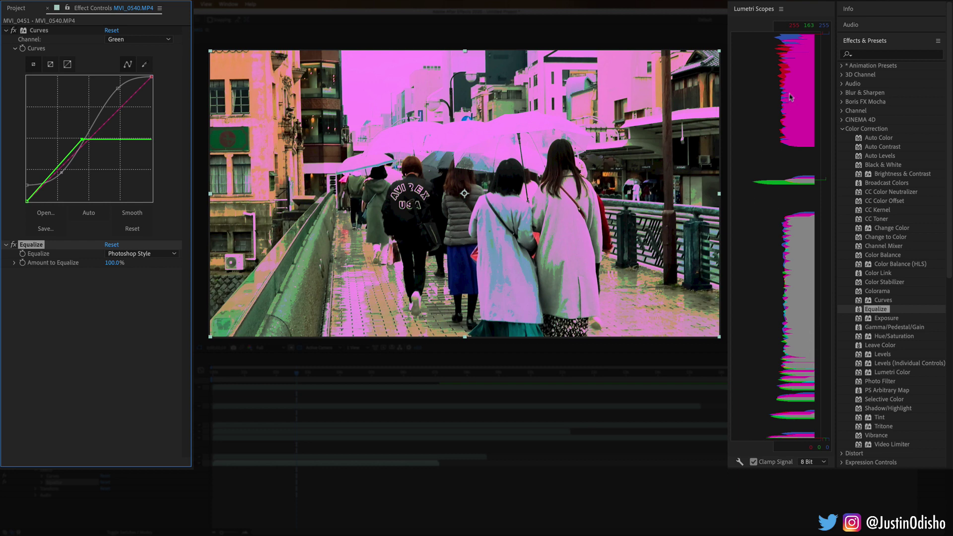
Step: Turn off Curves and toggle Equalize off and on to compare
{"action": "left_click", "coordinate": [14, 31]}
{"action": "left_click", "coordinate": [13, 244]}
{"action": "left_click", "coordinate": [14, 245]}
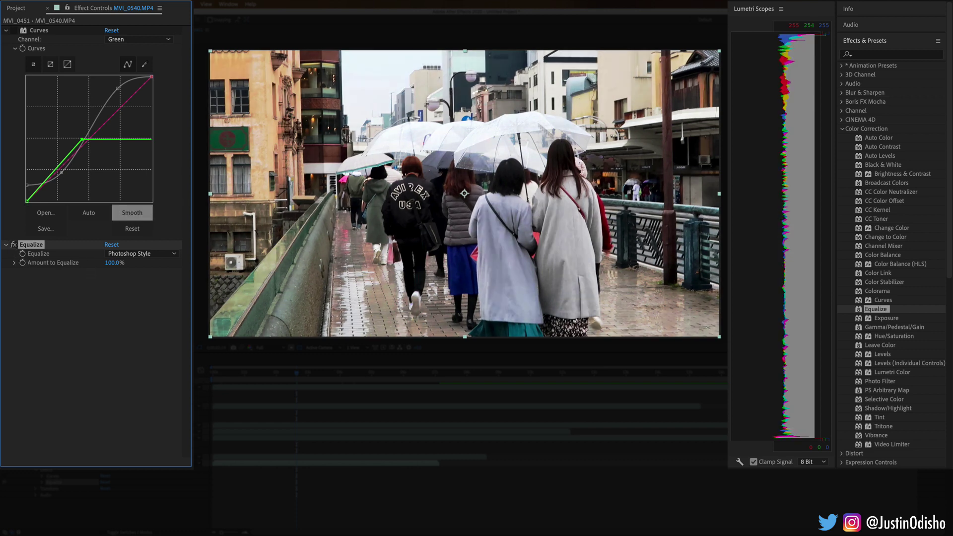
Step: Replace Equalize with Exposure set to Exposure -0.40, Offset 0.0280, Gamma Correction 1.17
{"action": "key", "text": "Delete"}
{"action": "left_click", "coordinate": [896, 320]}
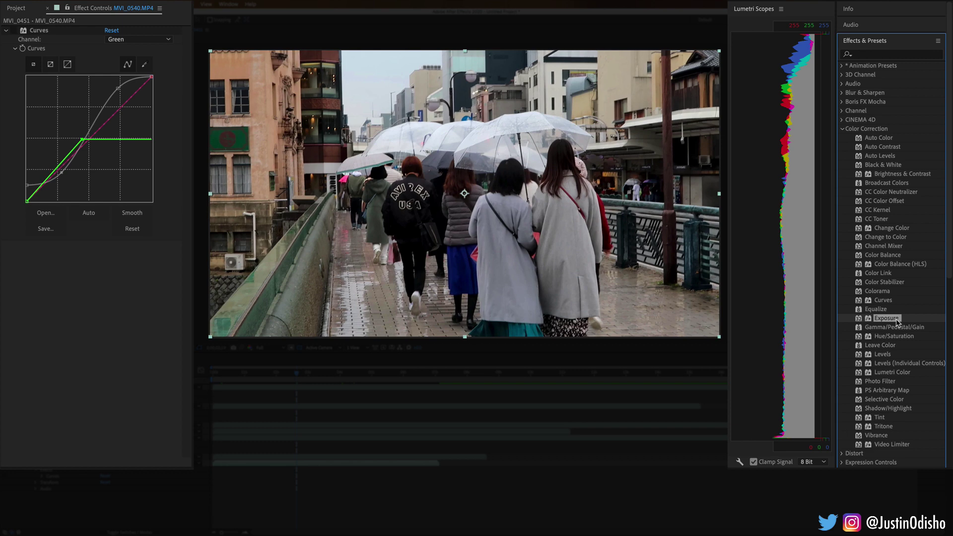
{"action": "left_click_drag", "start_coordinate": [899, 323], "coordinate": [488, 186]}
{"action": "left_click_drag", "start_coordinate": [110, 271], "coordinate": [123, 289]}
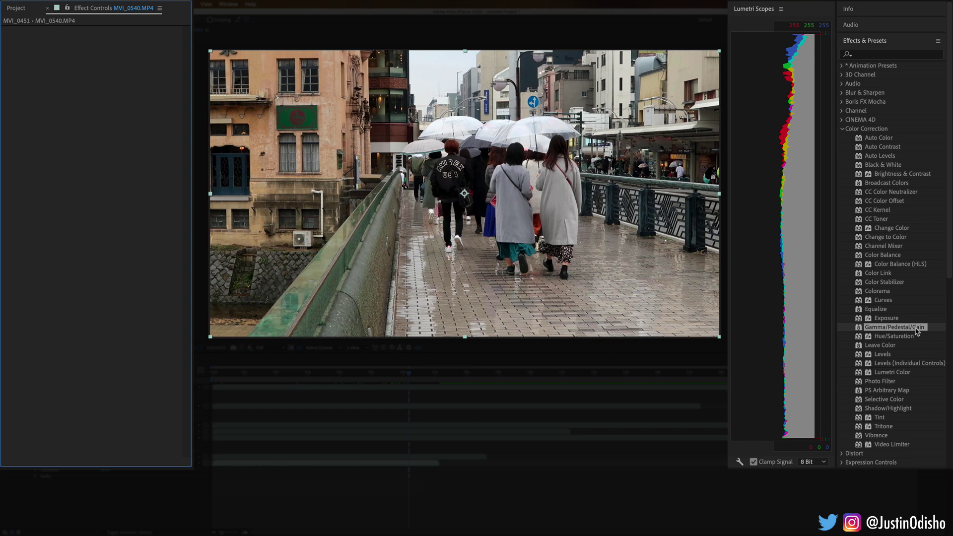
Step: Apply Gamma/Pedestal/Gain with Black Stretch 2.0, Red Gamma 1.7 and lowered Blue Gamma for a yellow tint
{"action": "double_click", "coordinate": [916, 329]}
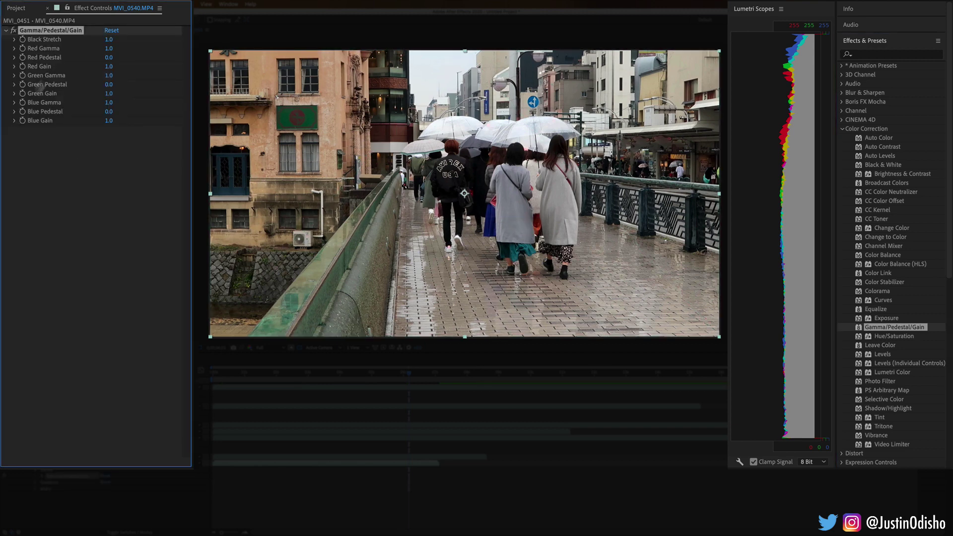
{"action": "left_click_drag", "start_coordinate": [109, 39], "coordinate": [176, 46]}
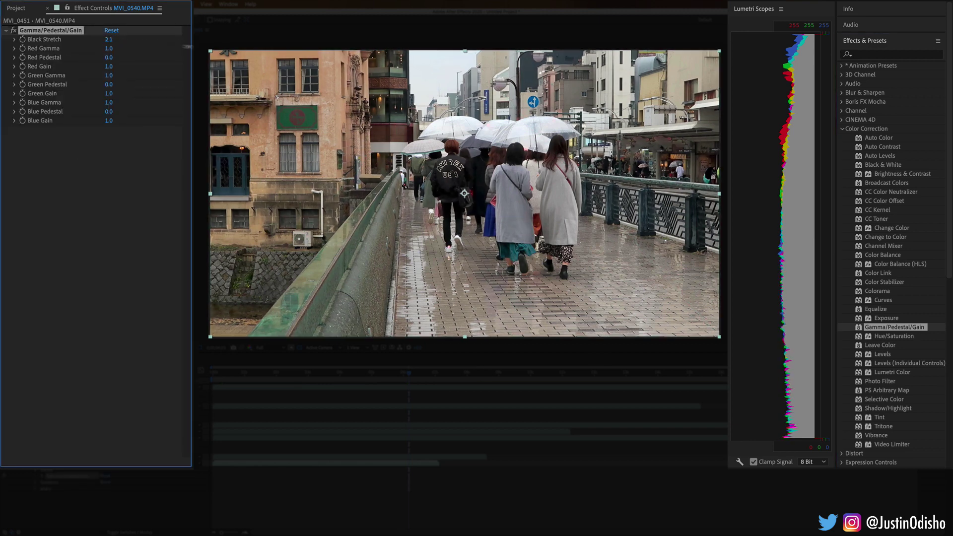
{"action": "left_click_drag", "start_coordinate": [108, 49], "coordinate": [149, 76]}
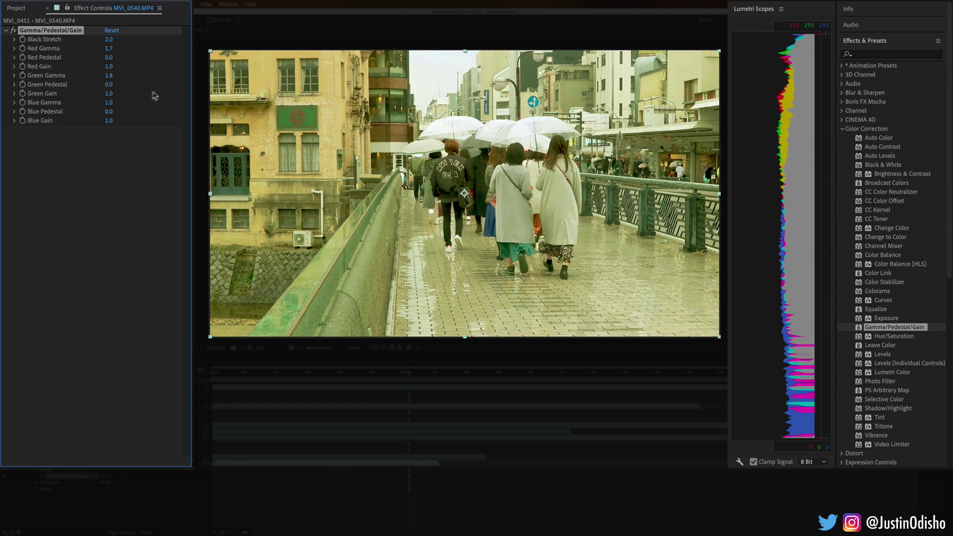
{"action": "left_click_drag", "start_coordinate": [109, 103], "coordinate": [87, 107]}
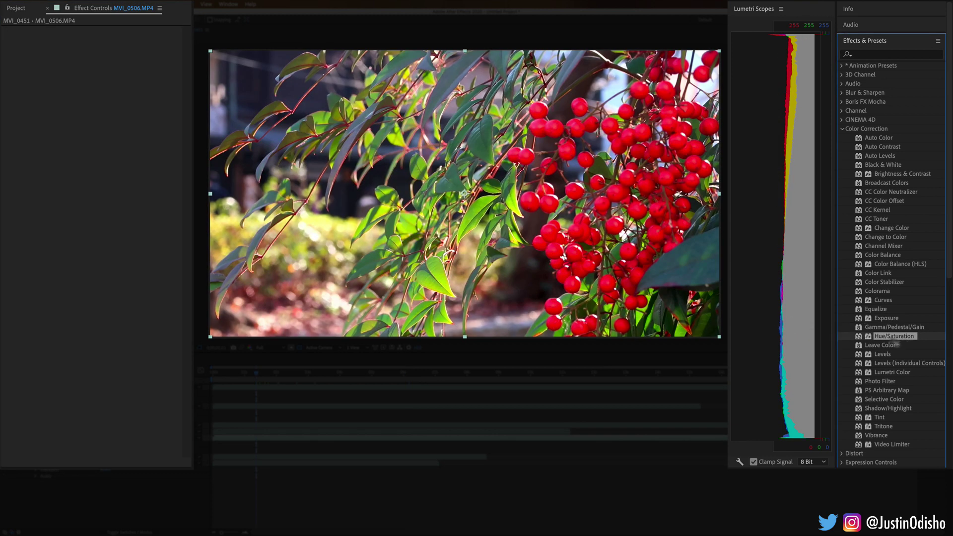
{"action": "double_click", "coordinate": [903, 338]}
{"action": "left_click", "coordinate": [916, 265]}
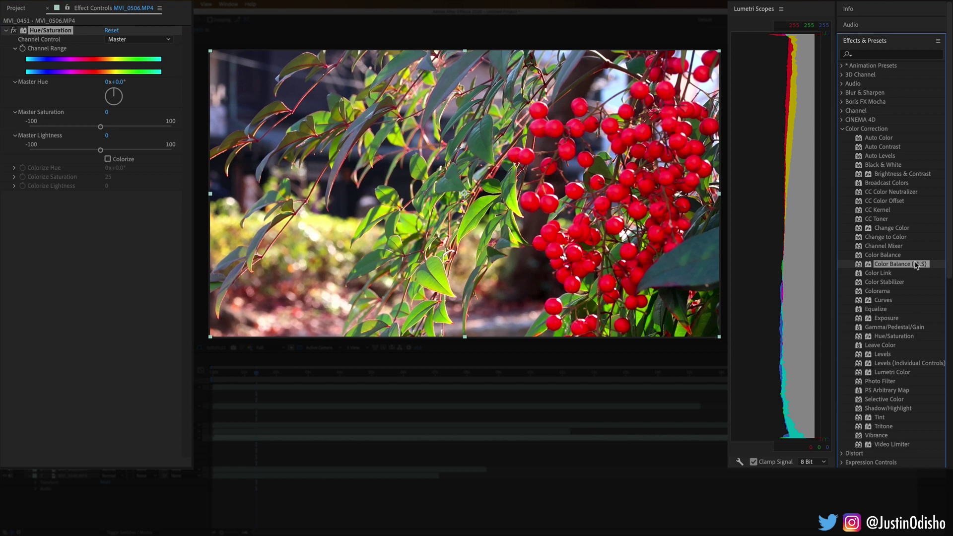
{"action": "left_click", "coordinate": [899, 338]}
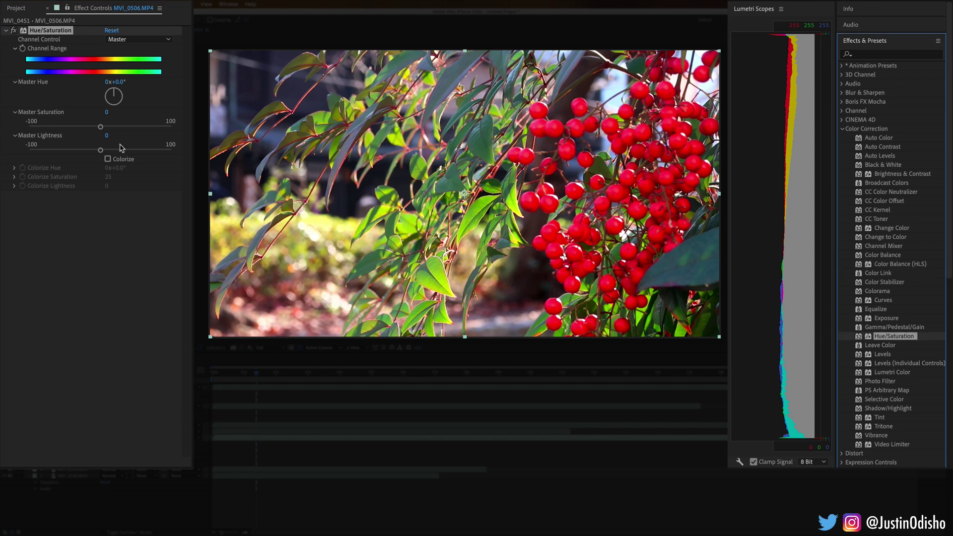
{"action": "left_click", "coordinate": [122, 40]}
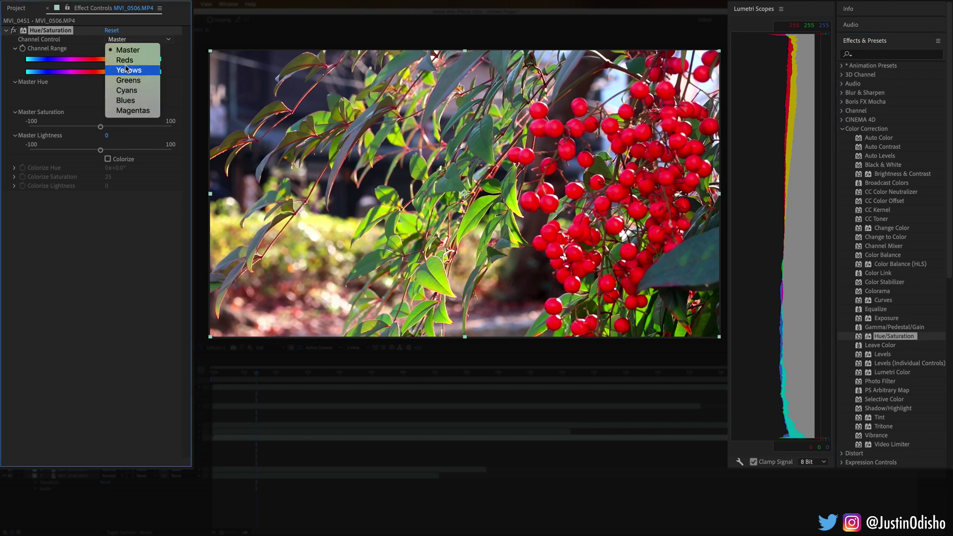
{"action": "left_click", "coordinate": [88, 103]}
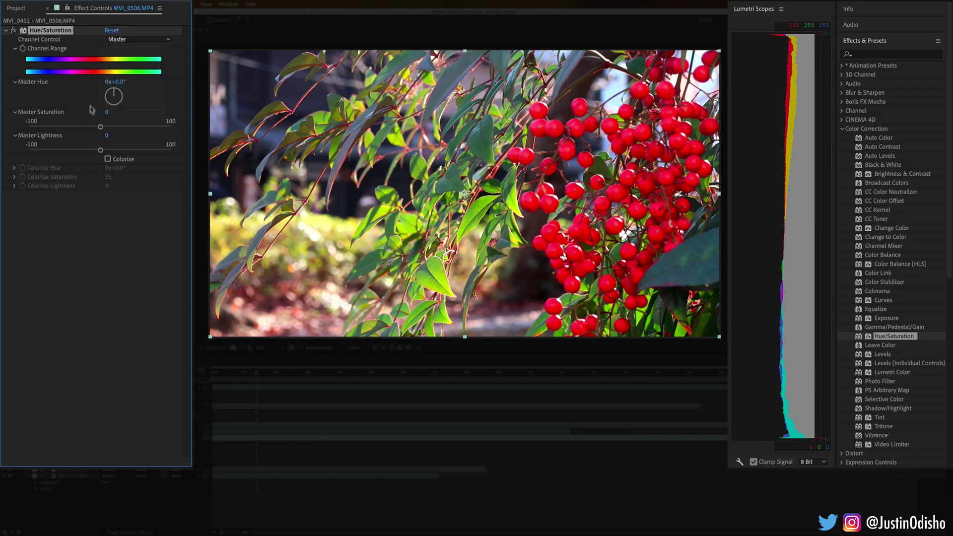
{"action": "left_click_drag", "start_coordinate": [114, 96], "coordinate": [112, 92]}
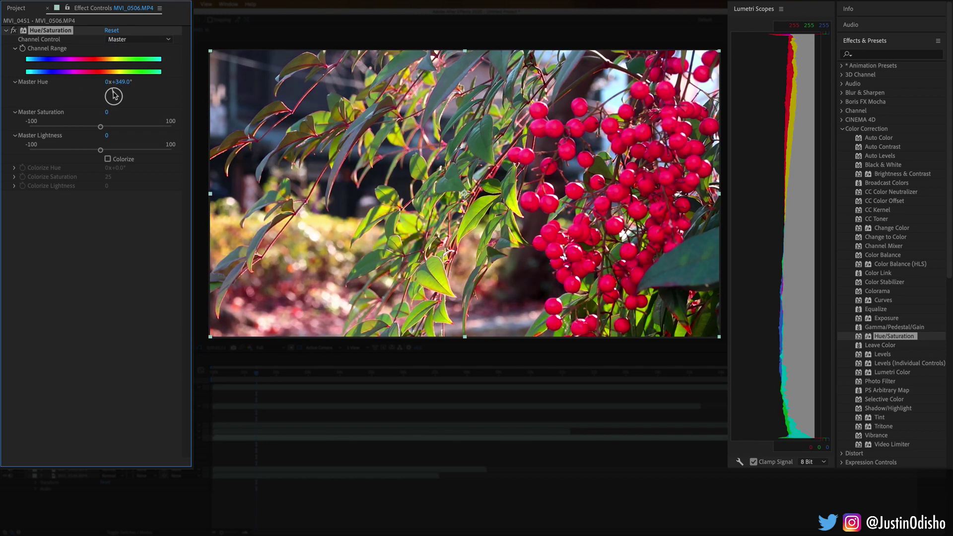
{"action": "left_click", "coordinate": [121, 39]}
{"action": "left_click", "coordinate": [124, 60]}
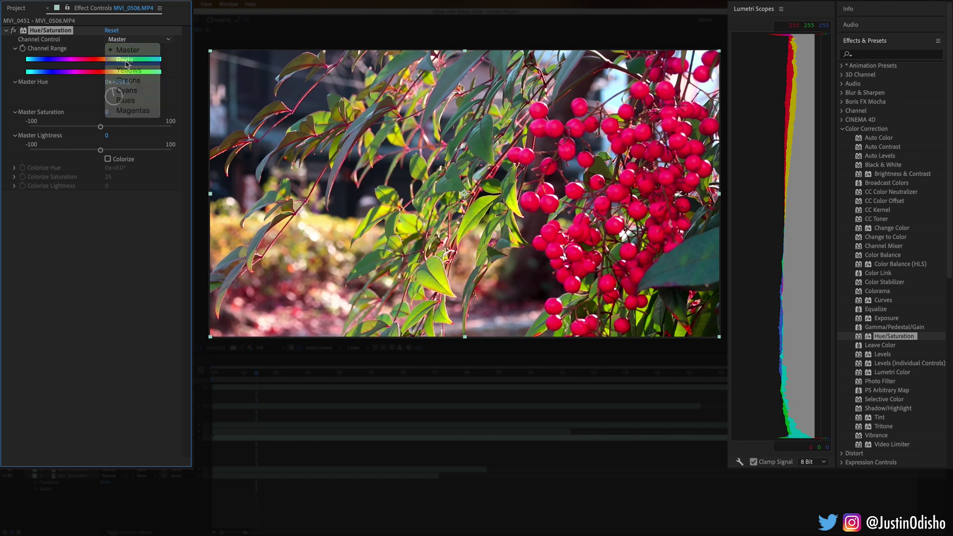
{"action": "left_click_drag", "start_coordinate": [114, 94], "coordinate": [118, 93]}
{"action": "left_click_drag", "start_coordinate": [121, 103], "coordinate": [3, 132]}
{"action": "left_click_drag", "start_coordinate": [98, 151], "coordinate": [175, 150]}
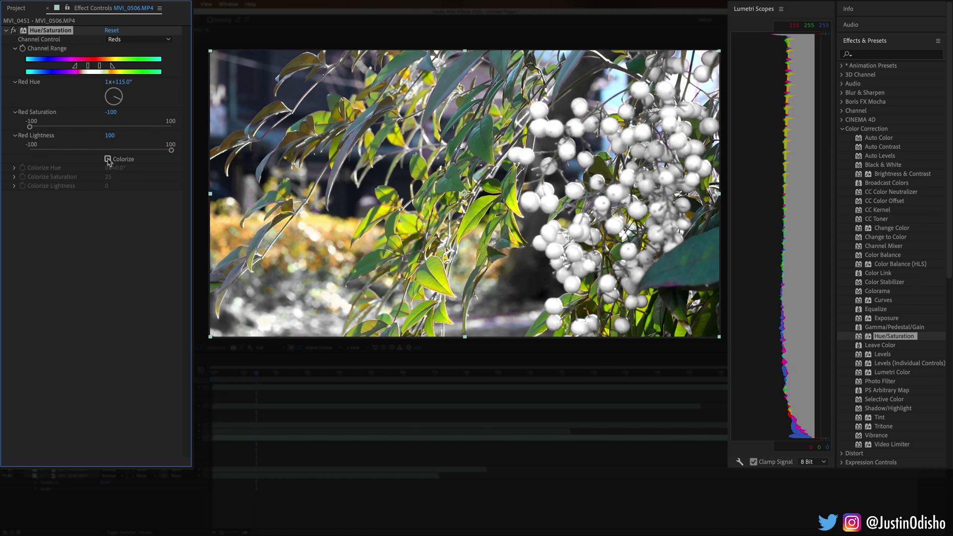
{"action": "key", "text": "Delete"}
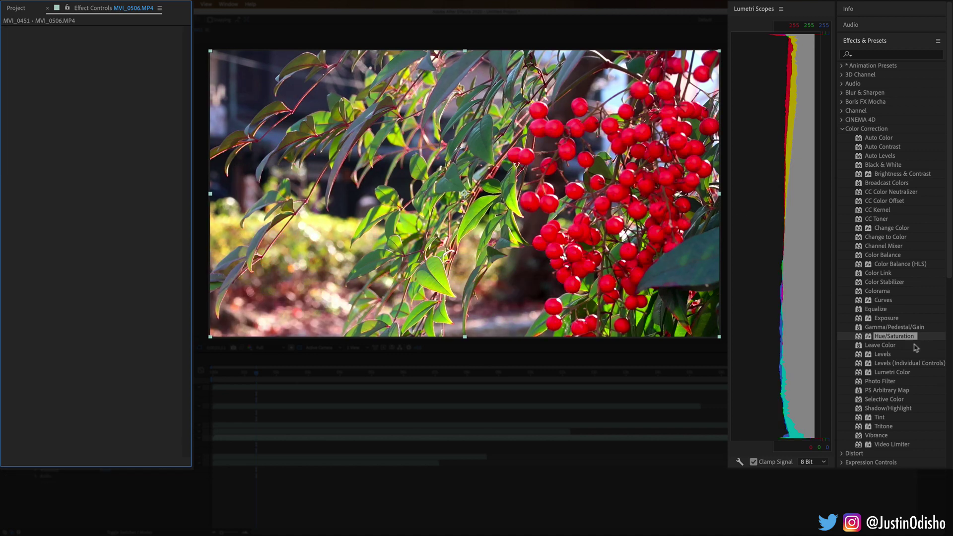
Step: Apply Leave Color keeping red and decolouring the rest, then add Levels to the crosswalk clip
{"action": "double_click", "coordinate": [881, 345]}
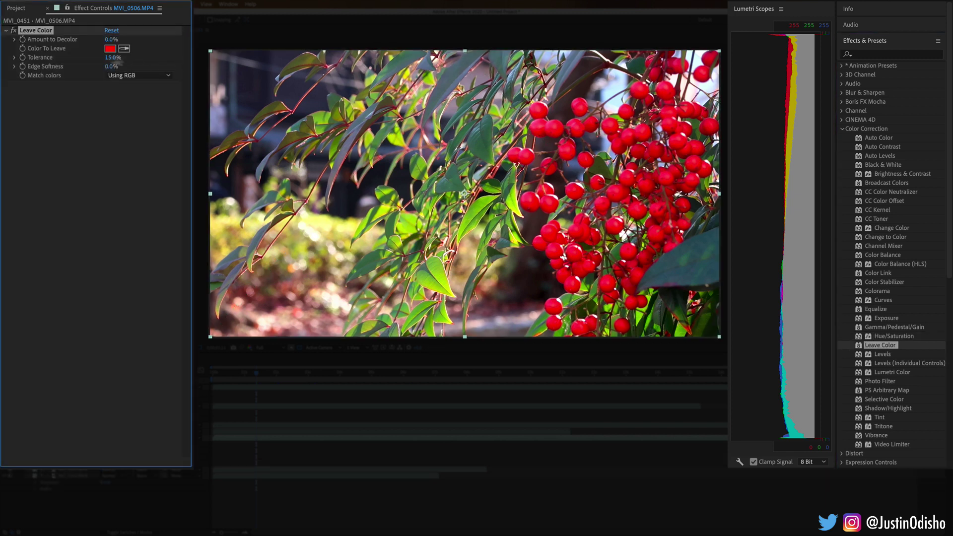
{"action": "left_click", "coordinate": [110, 49]}
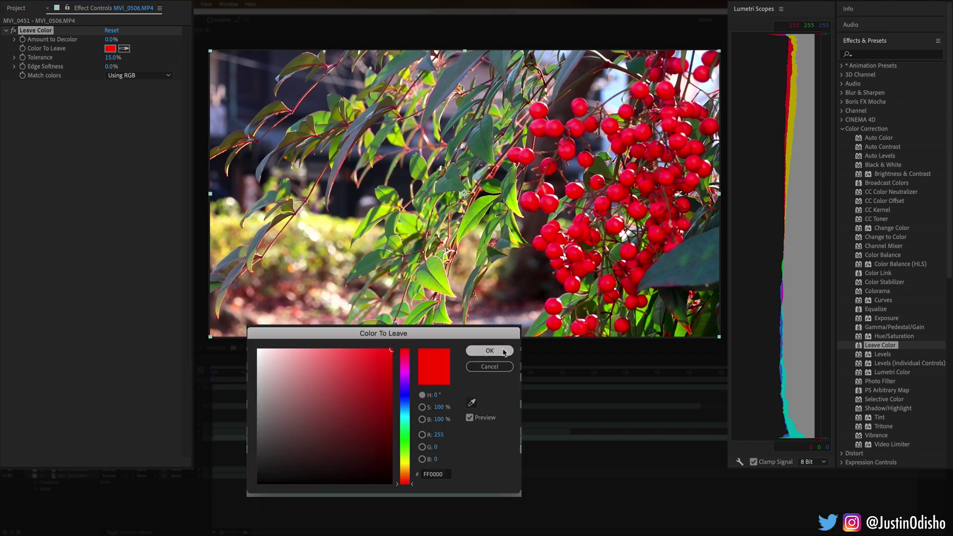
{"action": "left_click", "coordinate": [504, 351]}
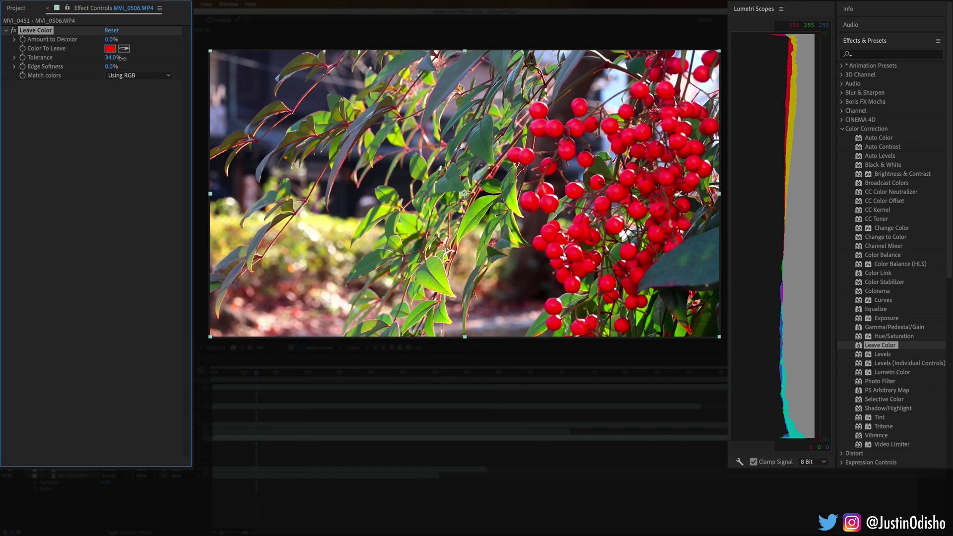
{"action": "left_click_drag", "start_coordinate": [110, 39], "coordinate": [103, 58]}
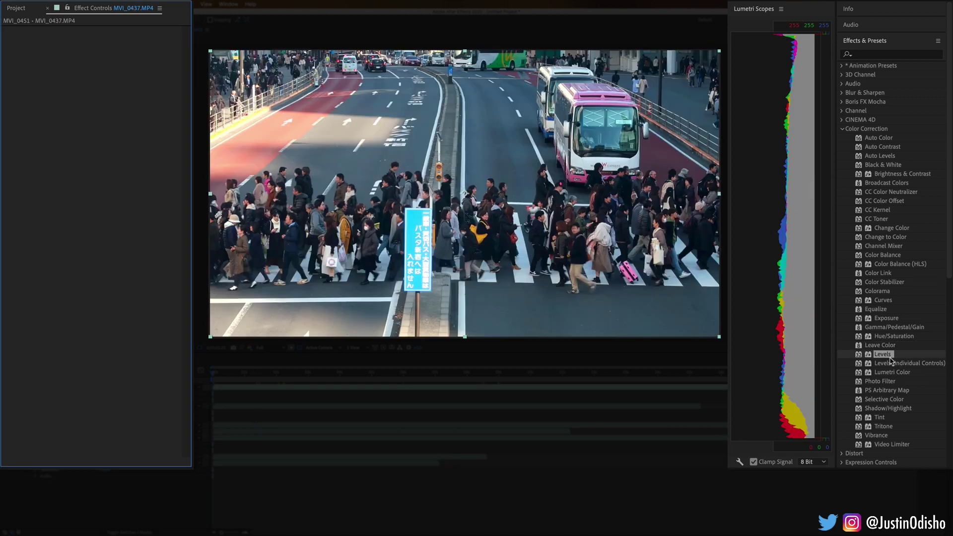
{"action": "left_click_drag", "start_coordinate": [890, 360], "coordinate": [525, 228]}
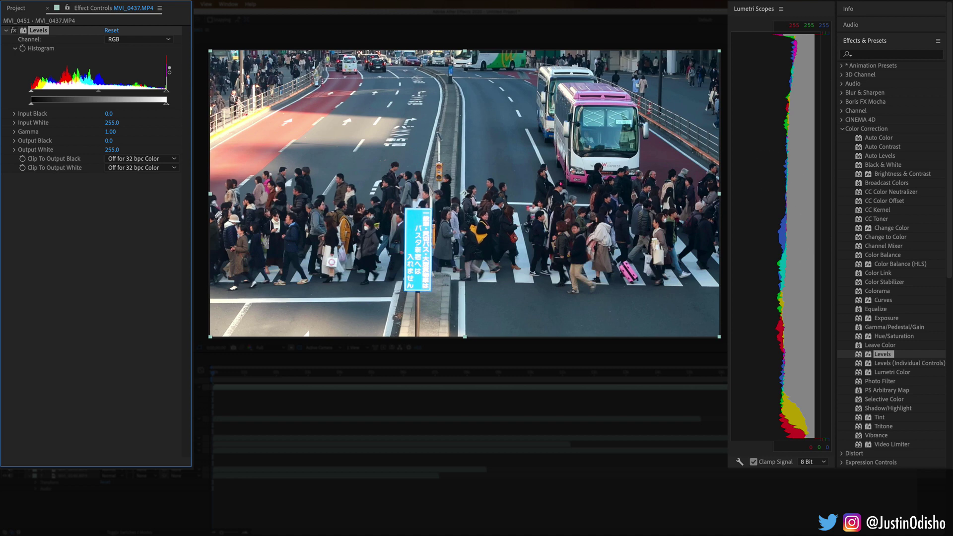
Step: Try Levels Input Black 16 and a lower Input White, then reset them to 0 and 255
{"action": "left_click_drag", "start_coordinate": [31, 93], "coordinate": [39, 92]}
{"action": "left_click_drag", "start_coordinate": [166, 91], "coordinate": [139, 94]}
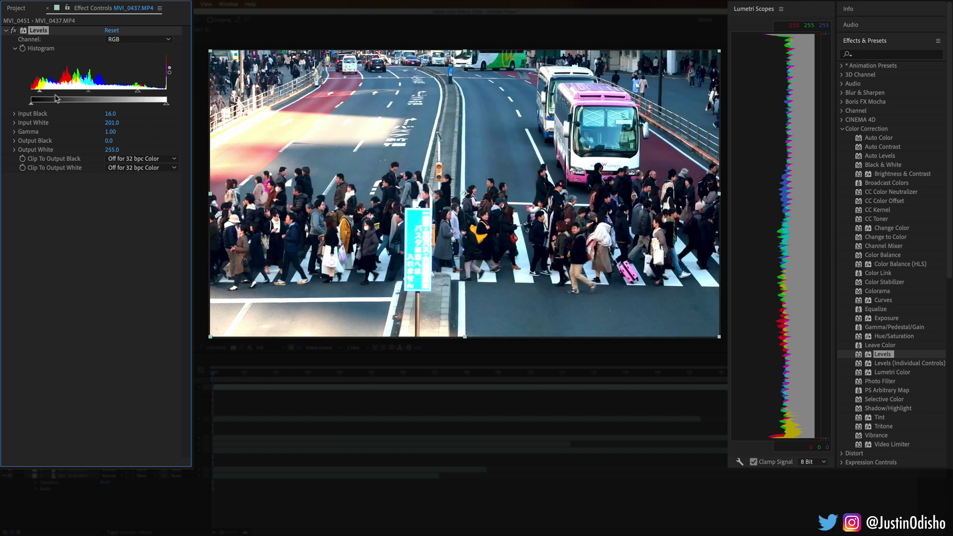
{"action": "mouse_move", "coordinate": [44, 93]}
{"action": "left_mouse_down"}
{"action": "mouse_move", "coordinate": [54, 93]}
{"action": "mouse_move", "coordinate": [28, 96]}
{"action": "left_mouse_up"}
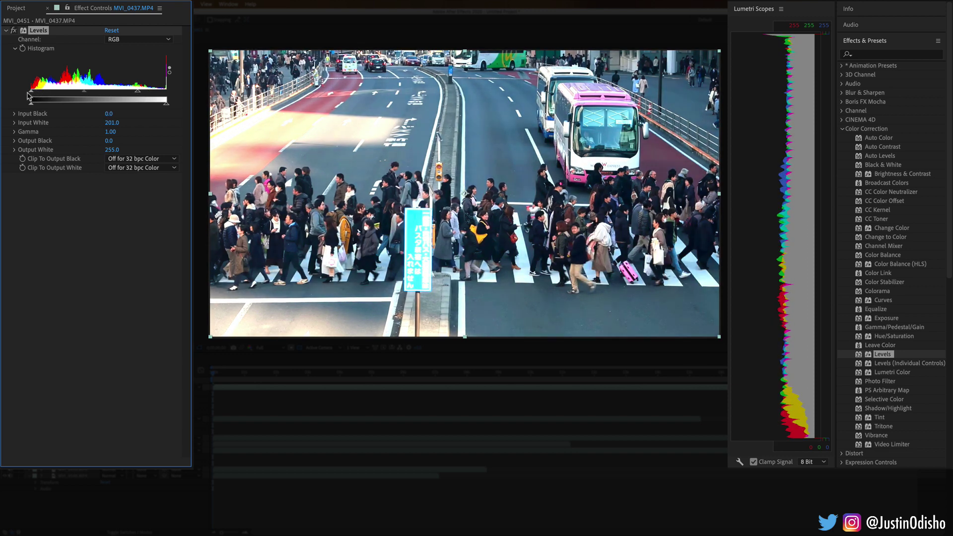
{"action": "left_click_drag", "start_coordinate": [137, 95], "coordinate": [186, 96]}
Step: Raise Output Black, brighten Gamma, lower Input White slightly, and view the Red channel histogram
{"action": "left_click_drag", "start_coordinate": [31, 105], "coordinate": [57, 109]}
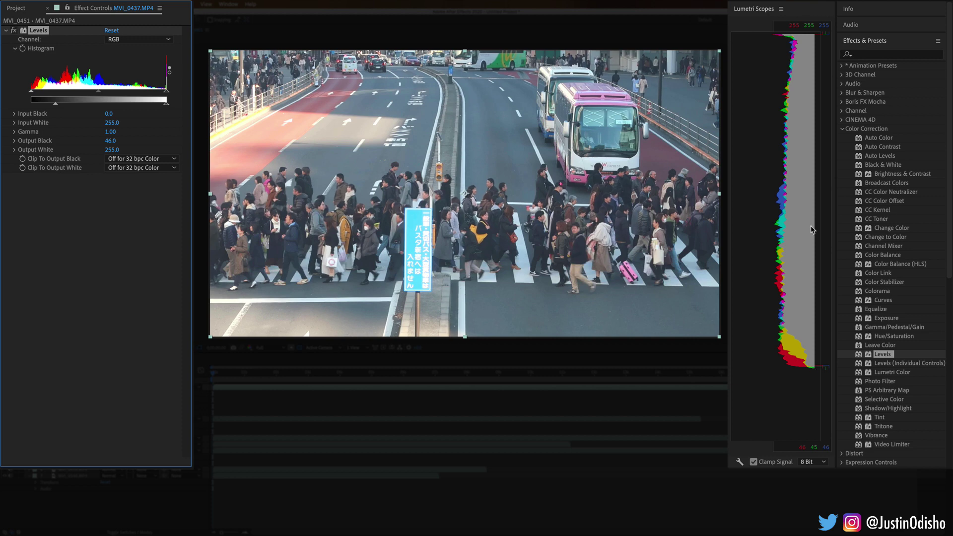
{"action": "left_click_drag", "start_coordinate": [98, 91], "coordinate": [94, 95]}
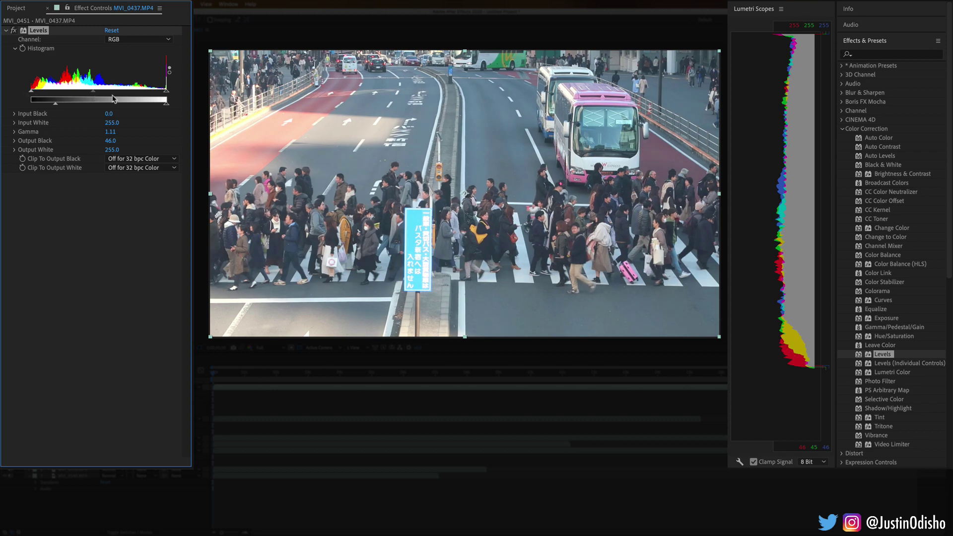
{"action": "left_click_drag", "start_coordinate": [166, 91], "coordinate": [168, 93]}
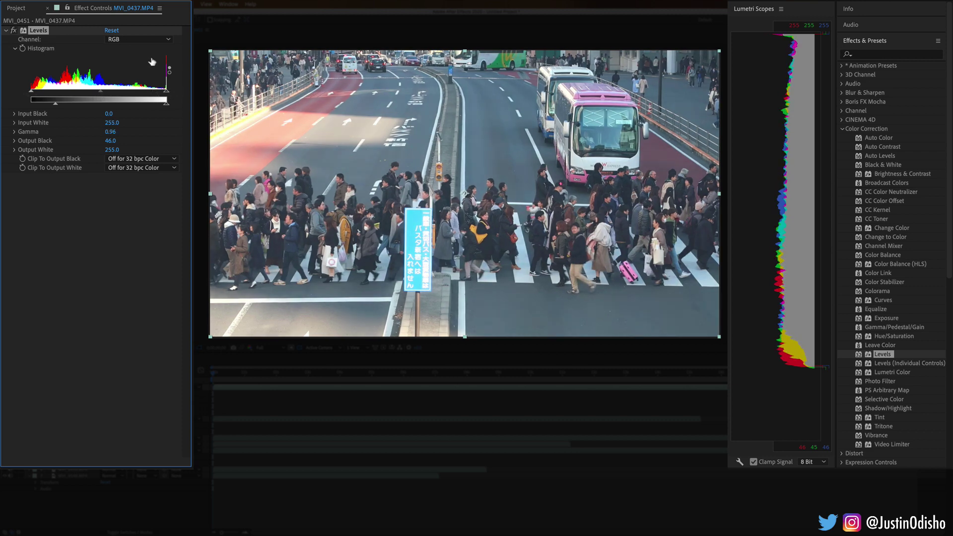
{"action": "left_click", "coordinate": [124, 39]}
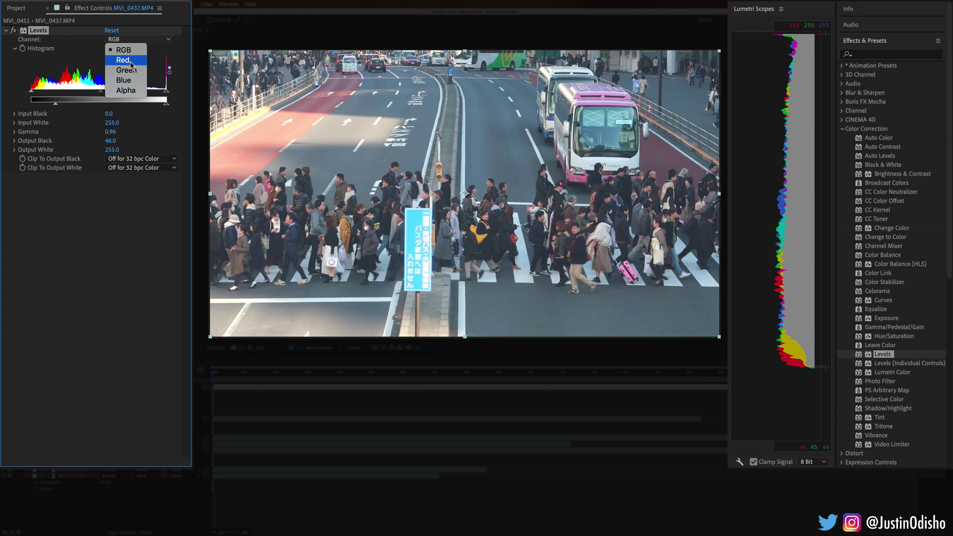
{"action": "left_click", "coordinate": [130, 61]}
Step: Replace Levels with Levels (Individual Controls) on the crosswalk clip
{"action": "key", "text": "Delete"}
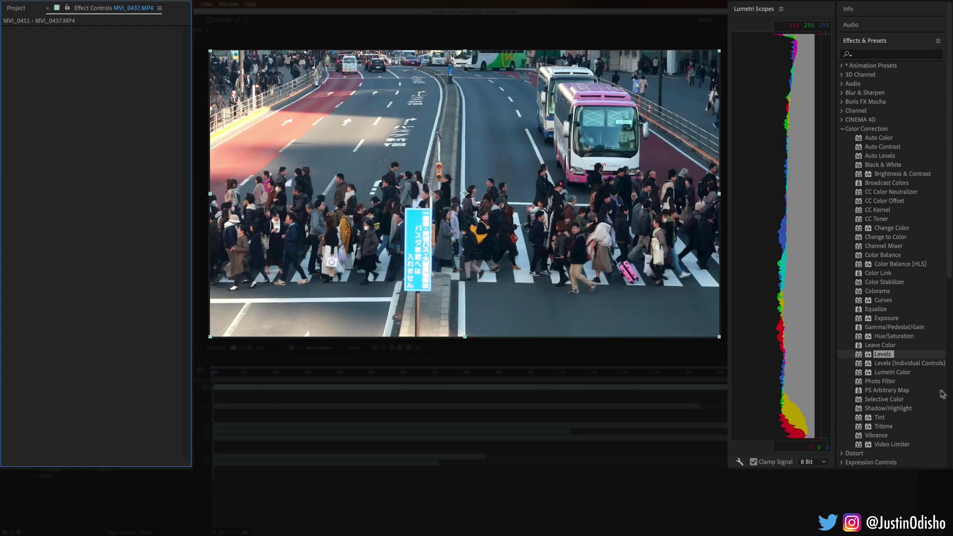
{"action": "left_click", "coordinate": [915, 364]}
{"action": "left_click_drag", "start_coordinate": [923, 366], "coordinate": [30, 84]}
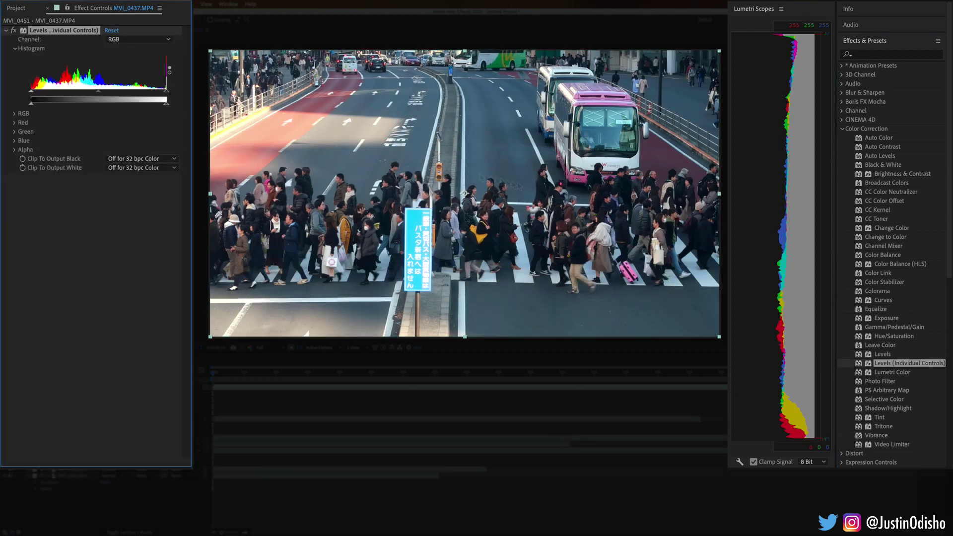
Step: Expand the Red and Green channel controls of Levels (Individual Controls), then delete the effect
{"action": "left_click", "coordinate": [13, 122]}
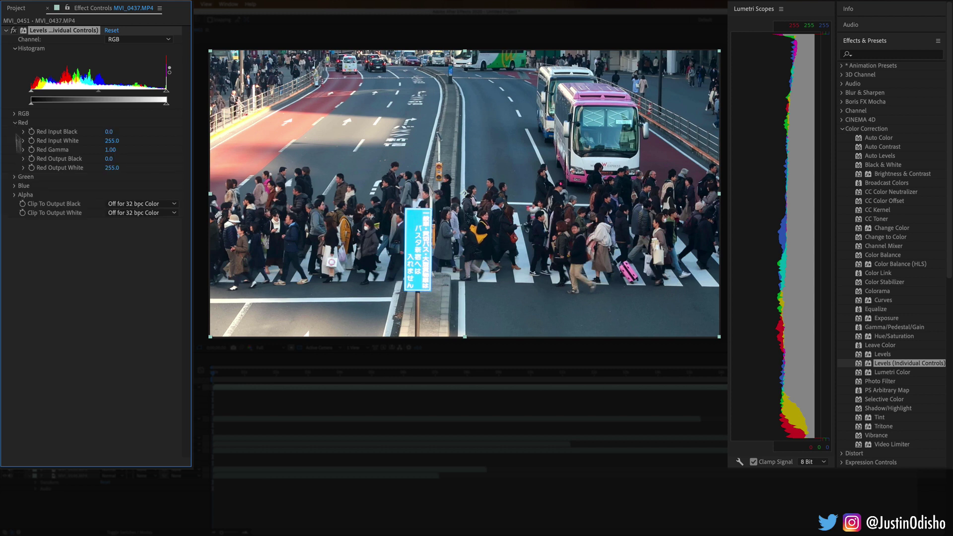
{"action": "left_click", "coordinate": [15, 176]}
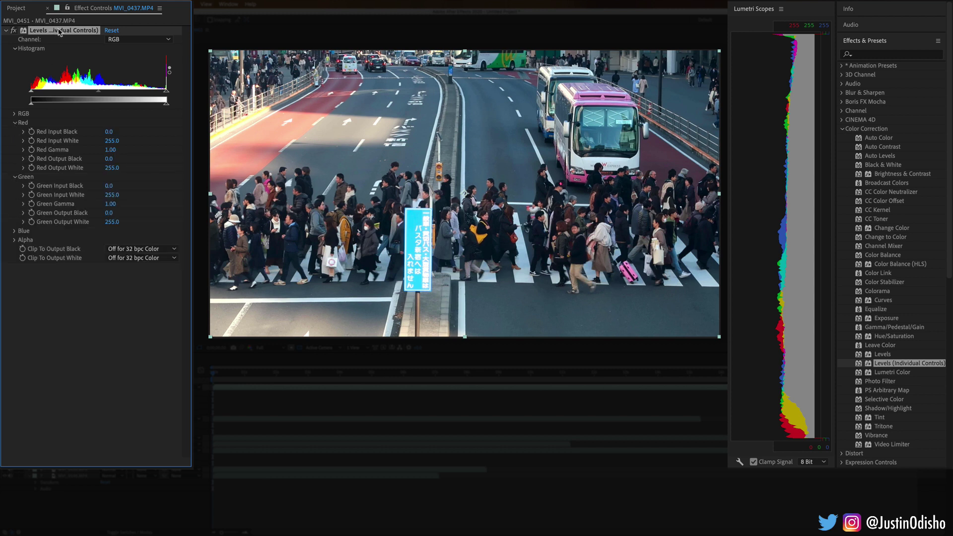
{"action": "key", "text": "Delete"}
{"action": "left_click", "coordinate": [889, 373]}
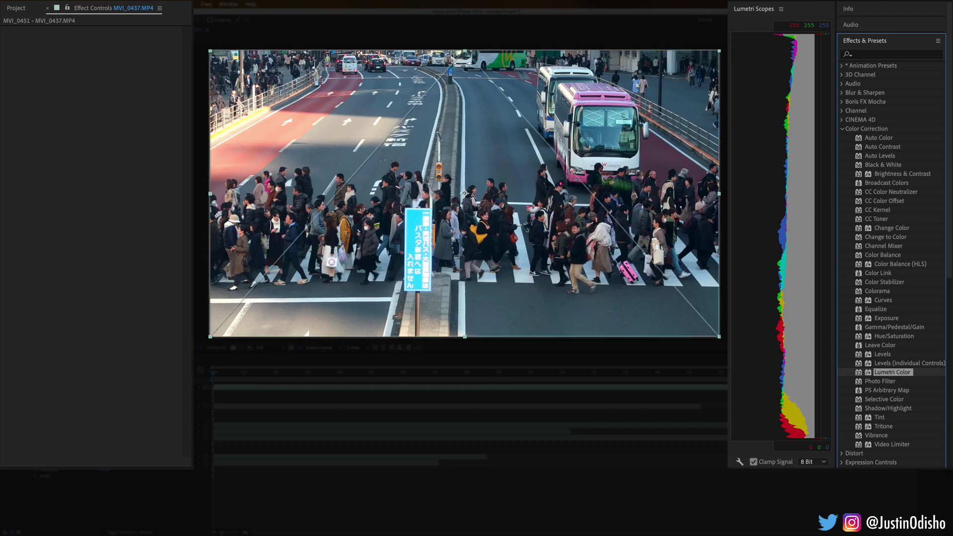
Step: Apply Lumetri Color to the crosswalk clip and set Basic Correction Contrast to -15
{"action": "double_click", "coordinate": [891, 372]}
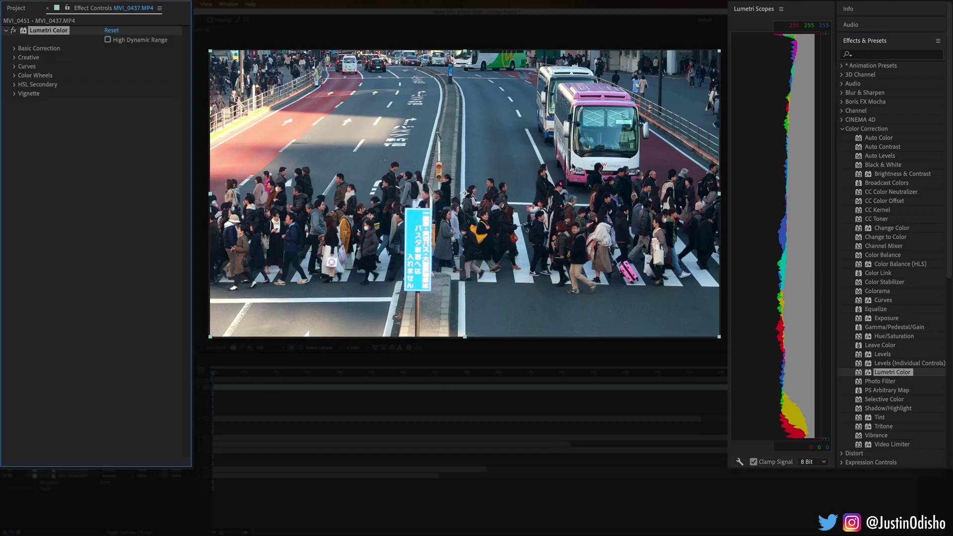
{"action": "left_click", "coordinate": [14, 48]}
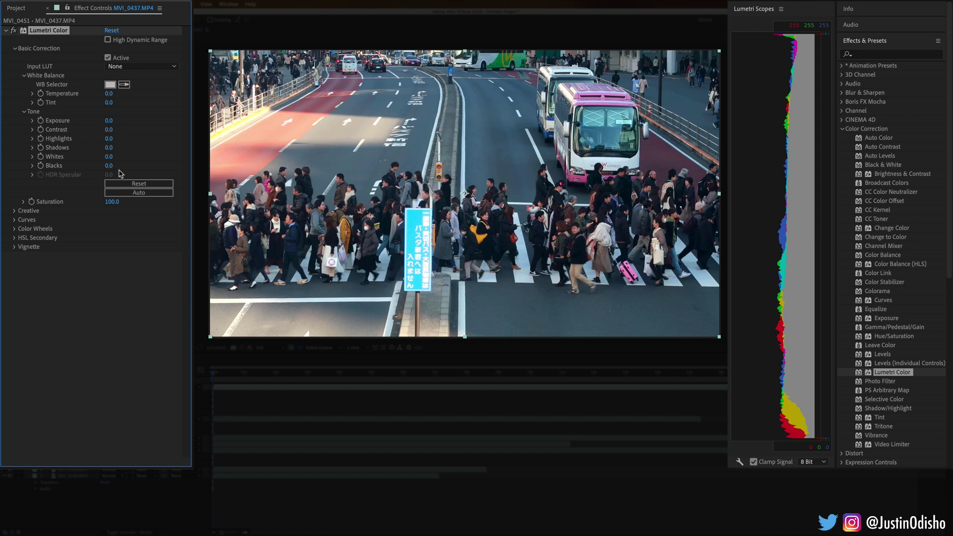
{"action": "left_click_drag", "start_coordinate": [109, 129], "coordinate": [112, 130]}
{"action": "left_click", "coordinate": [113, 130]}
Step: Try the SL CLEAN FUJI and KODAK looks, settle on Monochrome Kodak, and tint shadows purple
{"action": "left_click", "coordinate": [15, 211]}
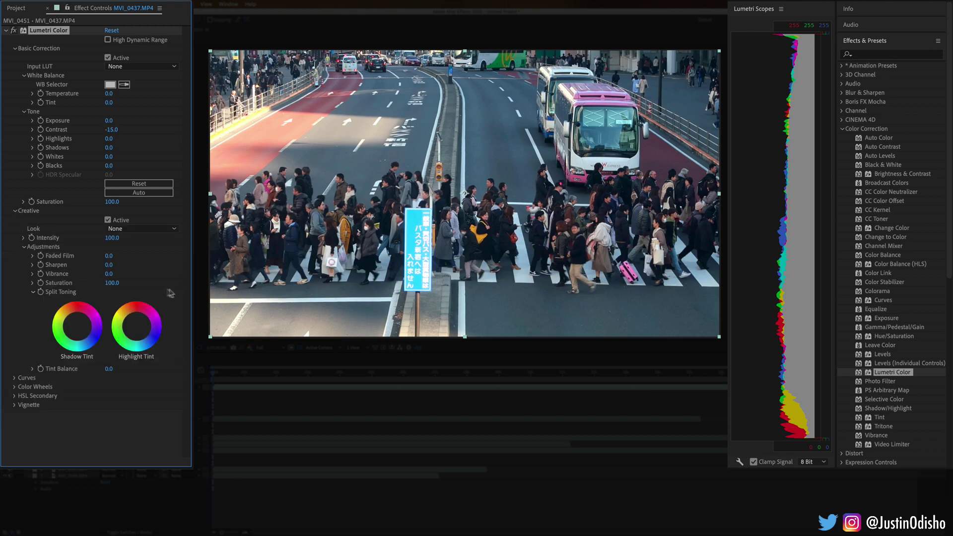
{"action": "left_click", "coordinate": [160, 232]}
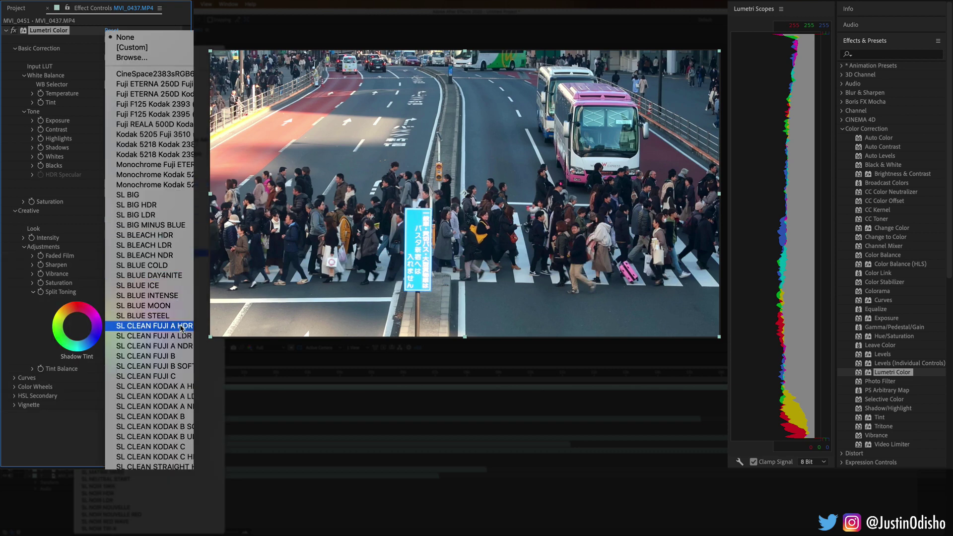
{"action": "left_click", "coordinate": [159, 325]}
{"action": "left_click", "coordinate": [151, 230]}
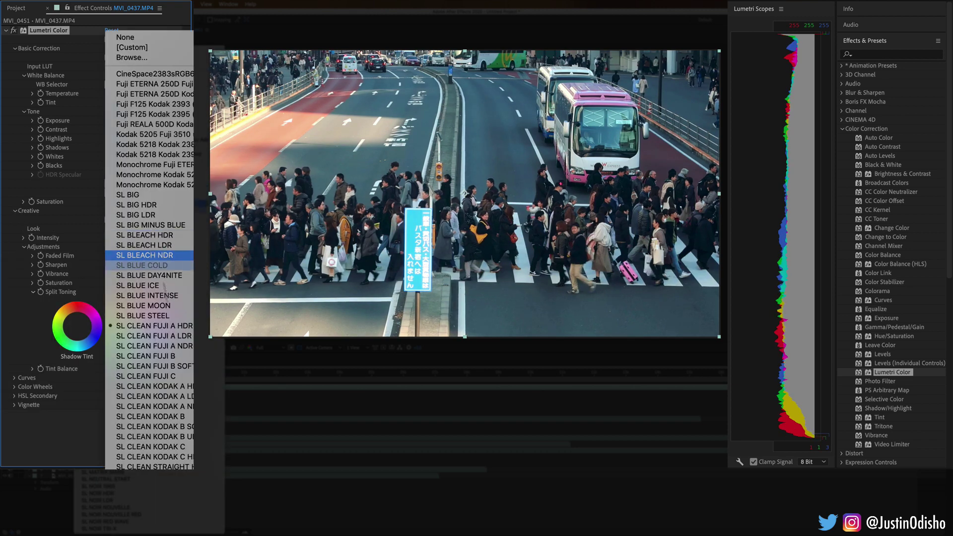
{"action": "left_click", "coordinate": [173, 399]}
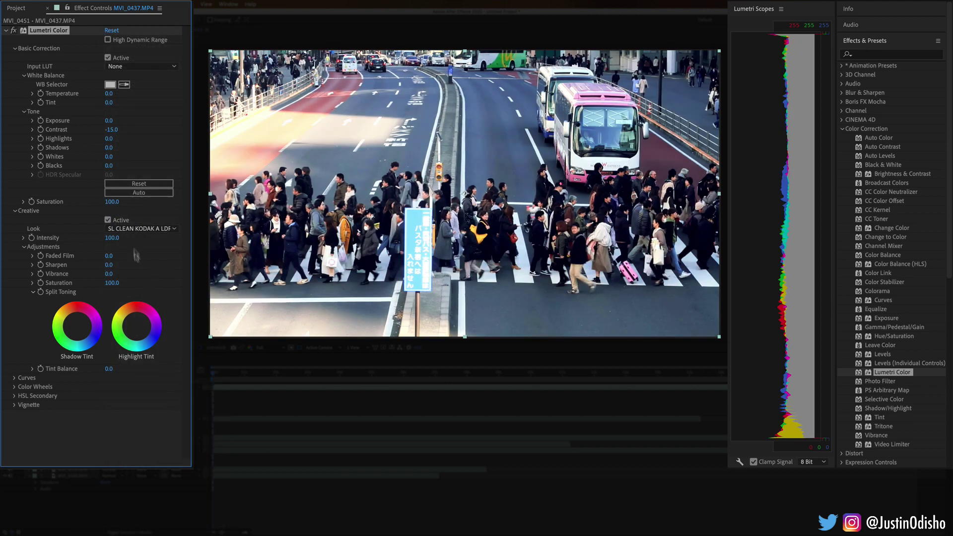
{"action": "left_click", "coordinate": [141, 232]}
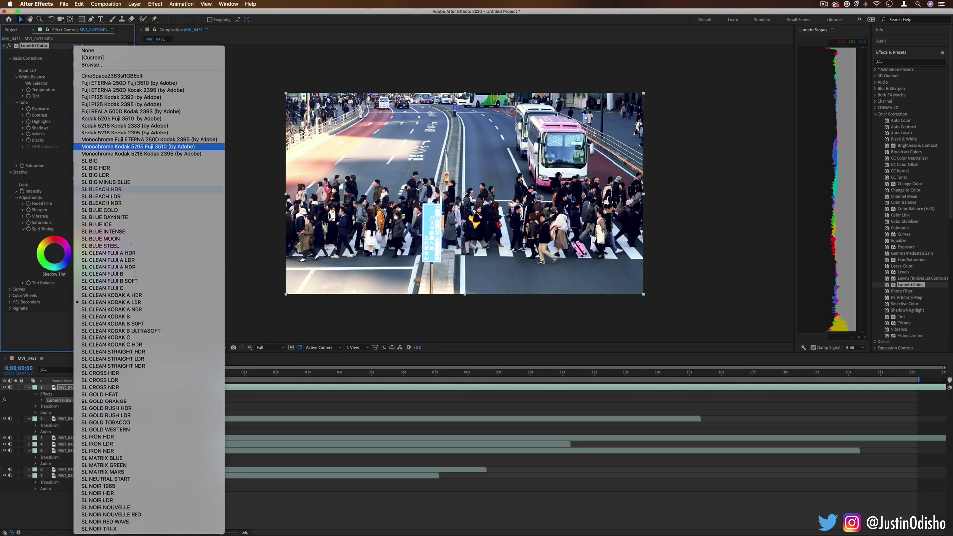
{"action": "left_click", "coordinate": [124, 147]}
{"action": "mouse_move", "coordinate": [88, 323]}
{"action": "left_mouse_down"}
{"action": "mouse_move", "coordinate": [79, 330]}
{"action": "mouse_move", "coordinate": [76, 310]}
{"action": "mouse_move", "coordinate": [70, 327]}
{"action": "mouse_move", "coordinate": [90, 326]}
{"action": "mouse_move", "coordinate": [88, 343]}
{"action": "mouse_move", "coordinate": [92, 334]}
{"action": "left_mouse_up"}
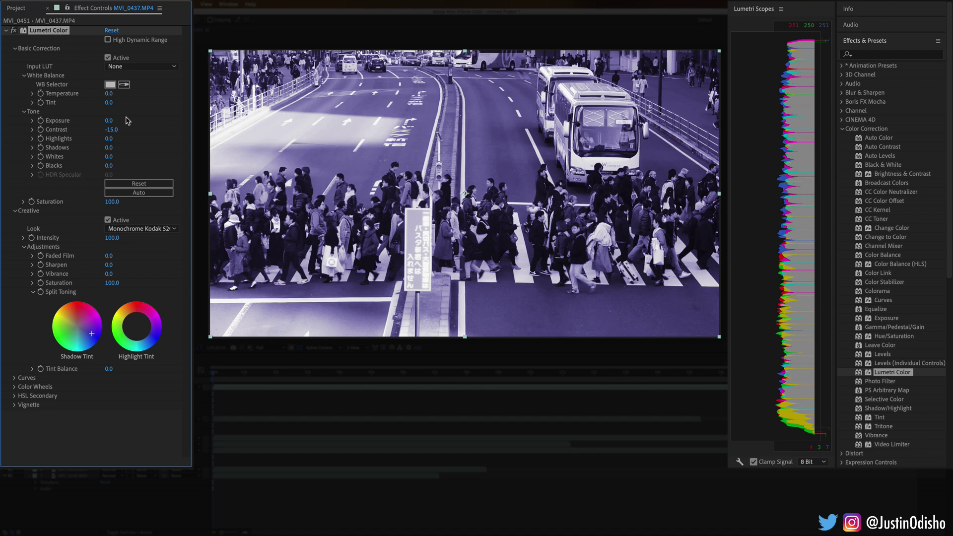
Step: Shift the highlight tint, set vignette Amount to -2.0, and add Photo Filter to the countryside clip
{"action": "mouse_move", "coordinate": [137, 326]}
{"action": "left_mouse_down"}
{"action": "mouse_move", "coordinate": [145, 322]}
{"action": "mouse_move", "coordinate": [143, 342]}
{"action": "mouse_move", "coordinate": [136, 325]}
{"action": "left_mouse_up"}
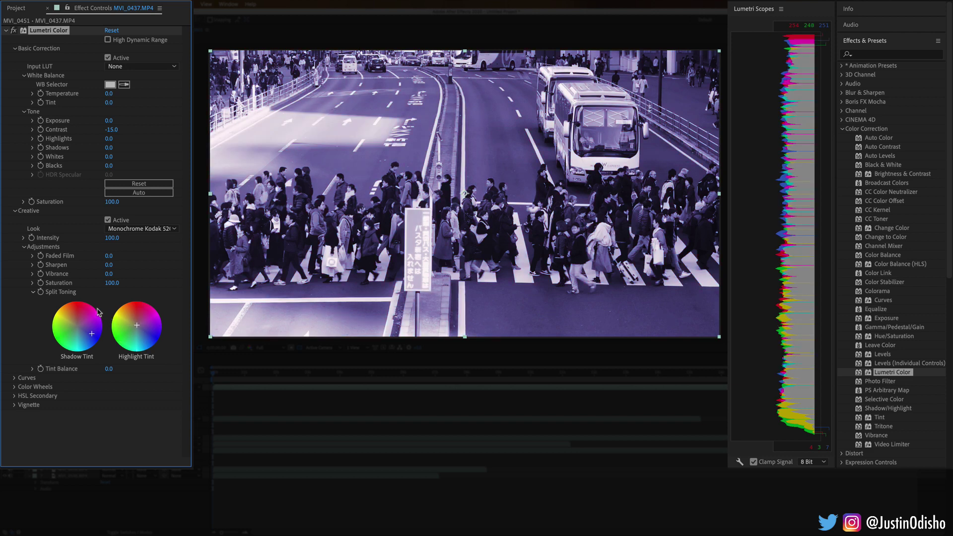
{"action": "left_click", "coordinate": [12, 379]}
{"action": "scroll", "coordinate": [28, 382], "scroll_direction": "down", "scroll_amount": 10}
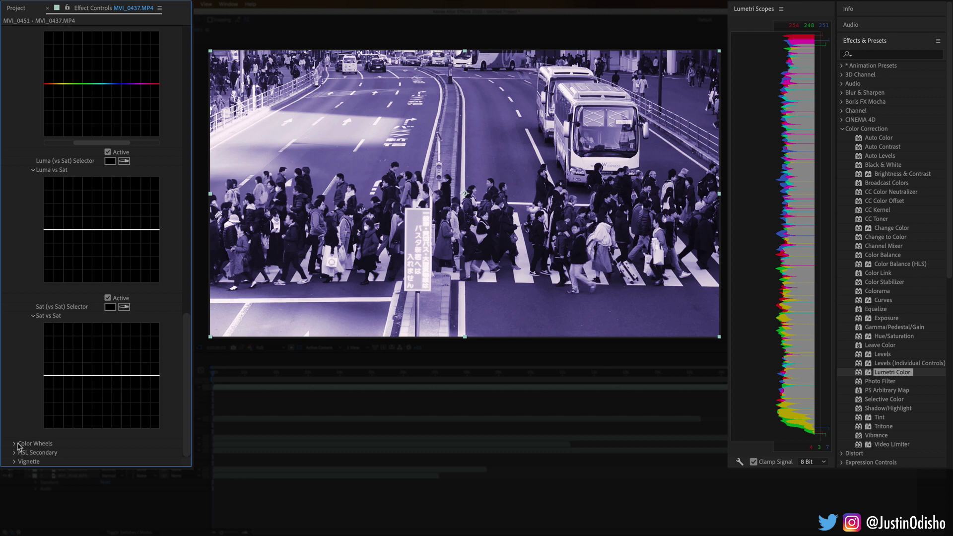
{"action": "left_click", "coordinate": [14, 444]}
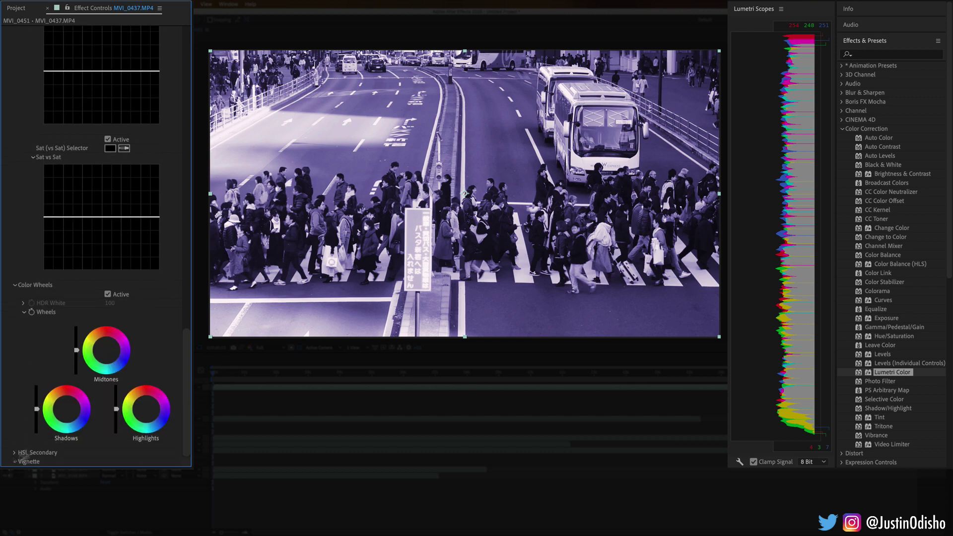
{"action": "left_click", "coordinate": [14, 461]}
{"action": "left_click_drag", "start_coordinate": [162, 432], "coordinate": [3, 431]}
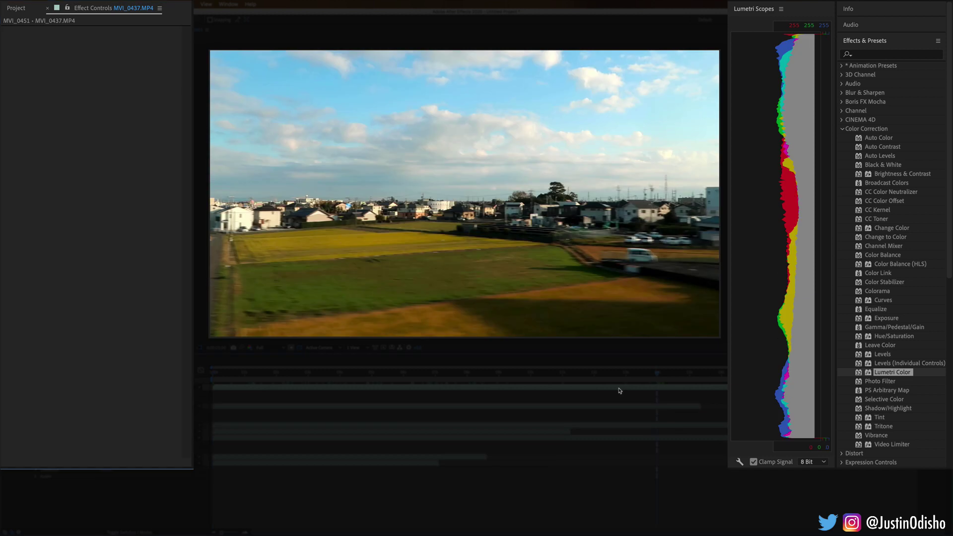
{"action": "left_click_drag", "start_coordinate": [869, 383], "coordinate": [381, 185]}
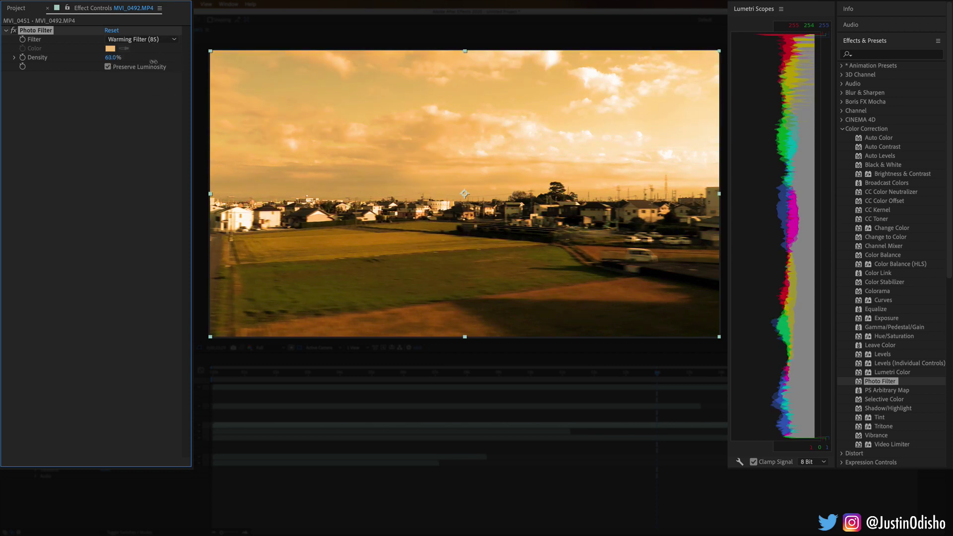
Step: Try the Cooling Filter (80), Underwater and Magenta filters, then switch the Photo Filter to Custom
{"action": "left_click", "coordinate": [144, 39]}
{"action": "left_click", "coordinate": [144, 80]}
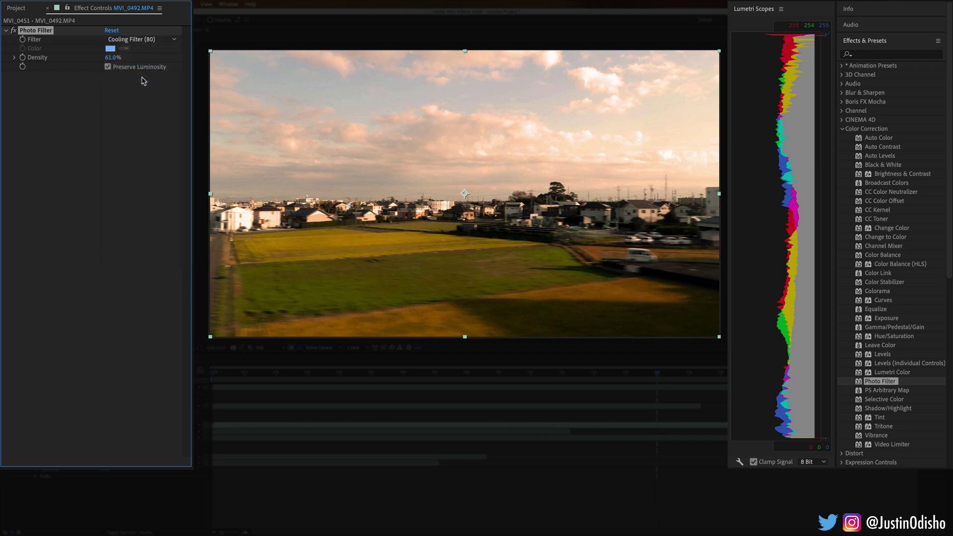
{"action": "left_click", "coordinate": [143, 39]}
{"action": "left_click", "coordinate": [179, 242]}
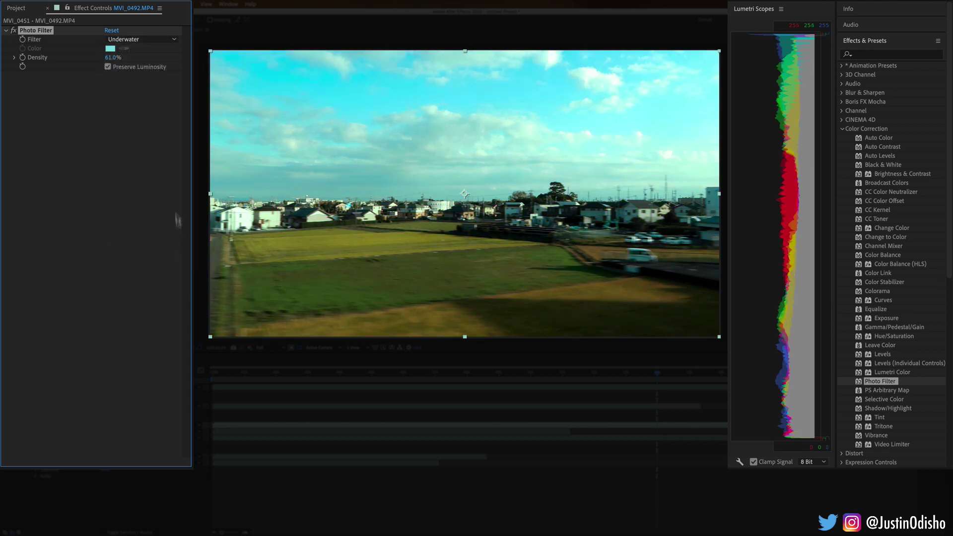
{"action": "left_click", "coordinate": [139, 39]}
{"action": "left_click", "coordinate": [161, 181]}
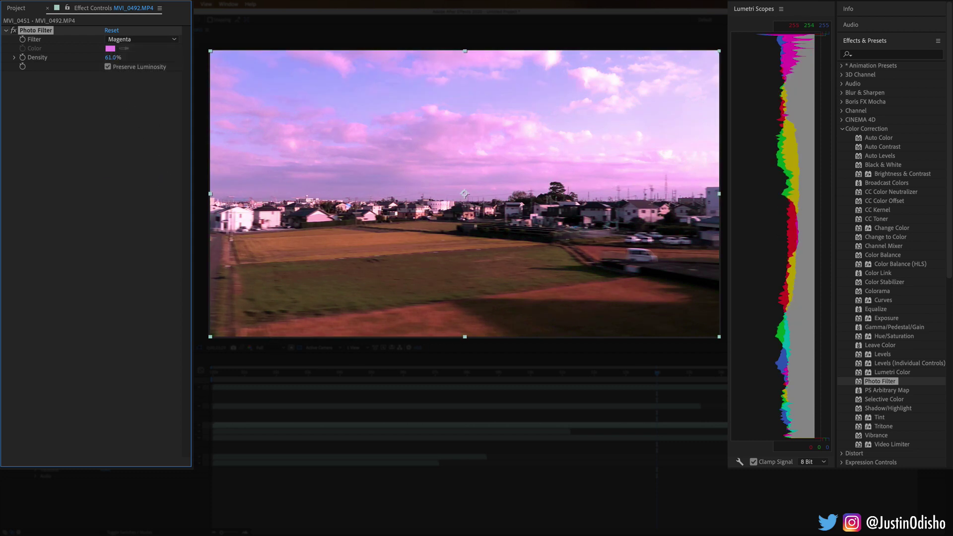
{"action": "left_click", "coordinate": [123, 39]}
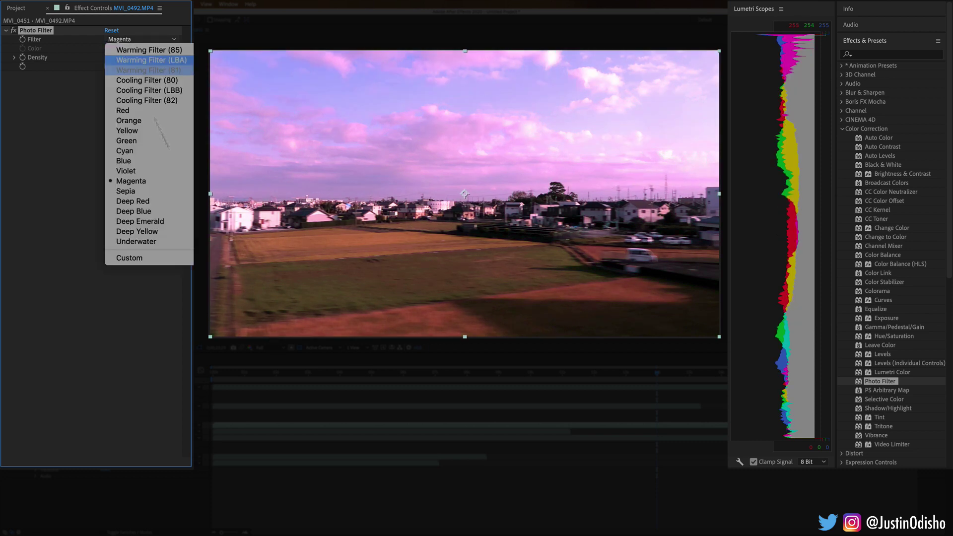
{"action": "left_click", "coordinate": [178, 258]}
Step: Make the custom filter colour bright green at 100% Density, with Preserve Luminosity off
{"action": "left_click", "coordinate": [110, 48]}
{"action": "left_click", "coordinate": [398, 412]}
{"action": "left_click", "coordinate": [387, 371]}
{"action": "left_click", "coordinate": [398, 429]}
{"action": "left_click", "coordinate": [458, 368]}
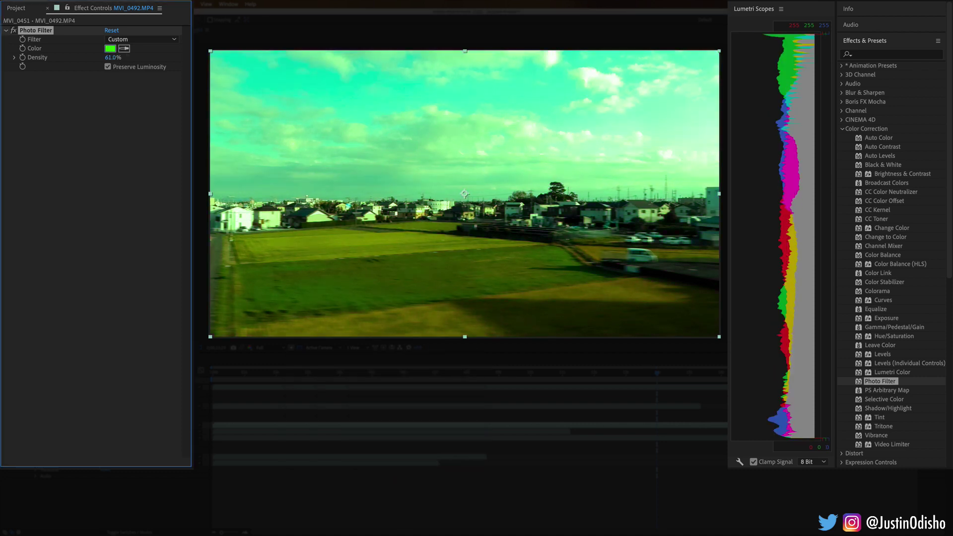
{"action": "left_click", "coordinate": [107, 67]}
{"action": "left_click_drag", "start_coordinate": [112, 57], "coordinate": [192, 64]}
{"action": "left_click", "coordinate": [119, 68]}
{"action": "left_click", "coordinate": [119, 69]}
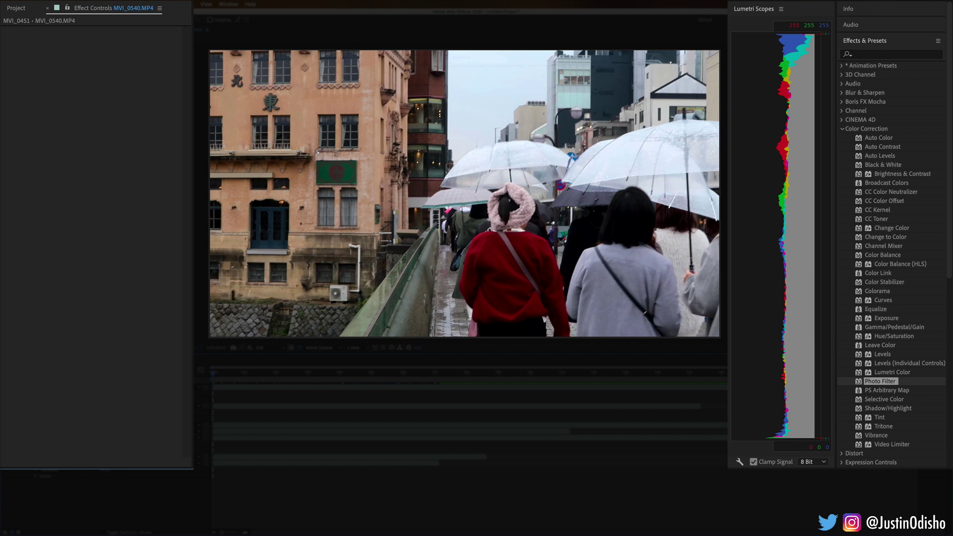
Step: Try PS Arbitrary Map with Phase at 125° on the umbrella clip, then swap in Selective Color
{"action": "left_click_drag", "start_coordinate": [892, 391], "coordinate": [389, 246]}
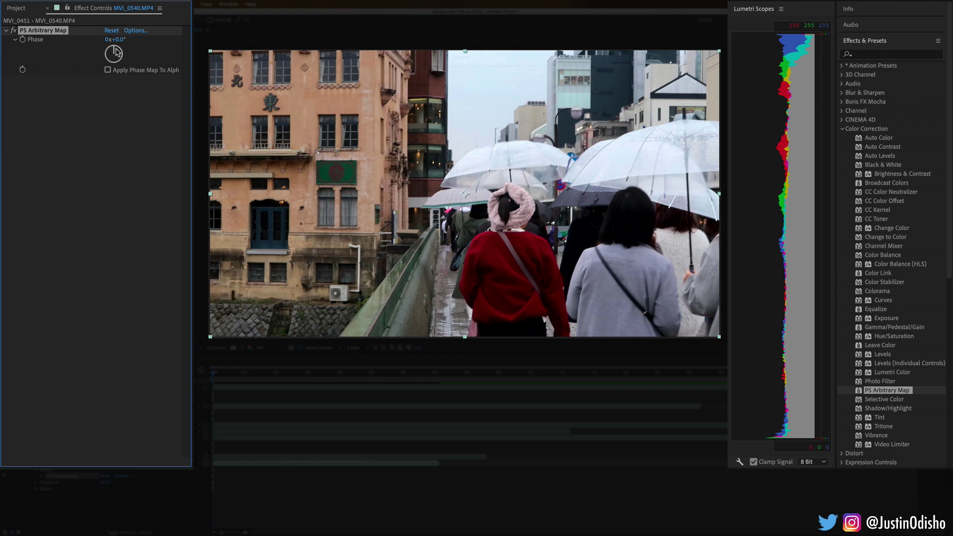
{"action": "left_click_drag", "start_coordinate": [115, 51], "coordinate": [110, 82]}
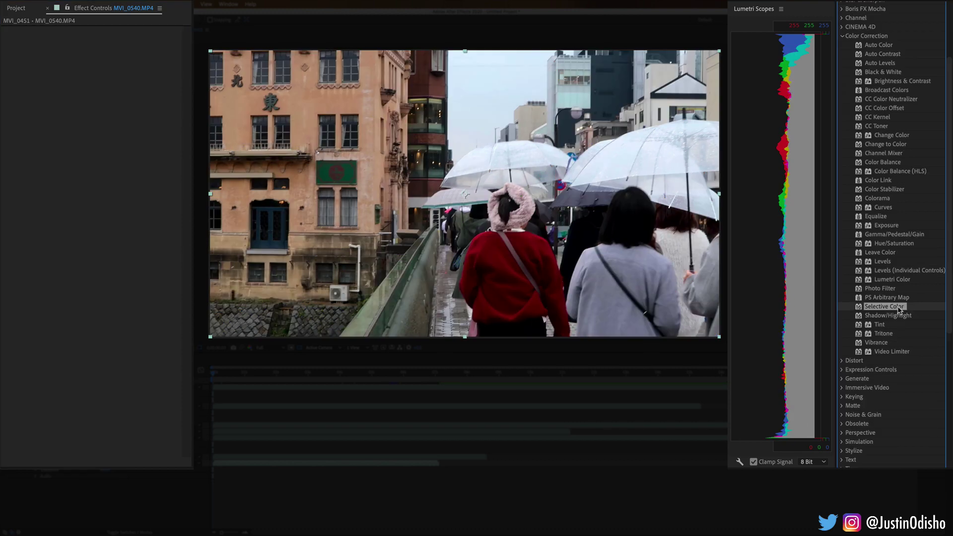
{"action": "left_click_drag", "start_coordinate": [899, 308], "coordinate": [527, 252]}
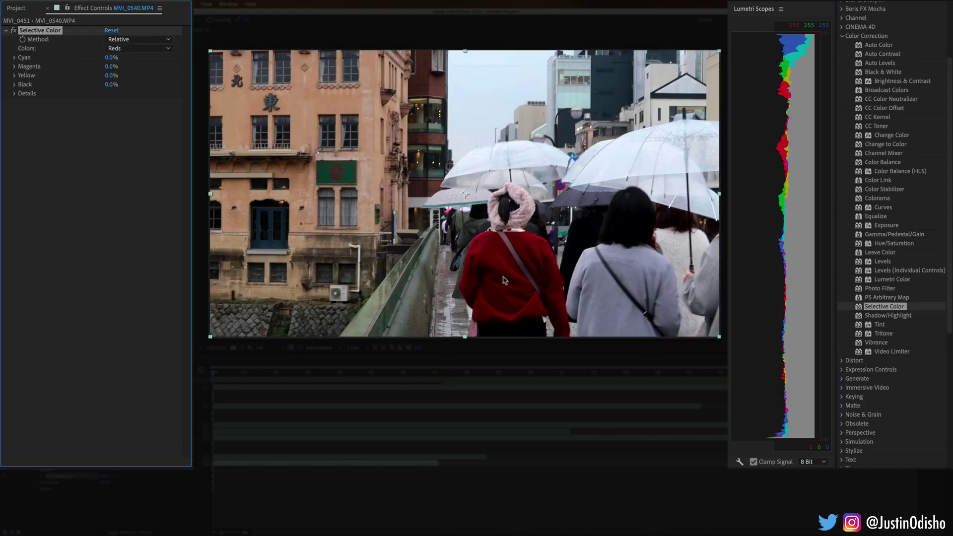
Step: Keep Selective Color on Reds and raise its Magenta value to 99%
{"action": "left_click", "coordinate": [121, 48]}
{"action": "left_click", "coordinate": [121, 60]}
{"action": "mouse_move", "coordinate": [110, 66]}
{"action": "left_mouse_down"}
{"action": "mouse_move", "coordinate": [139, 66]}
{"action": "mouse_move", "coordinate": [106, 66]}
{"action": "left_mouse_up"}
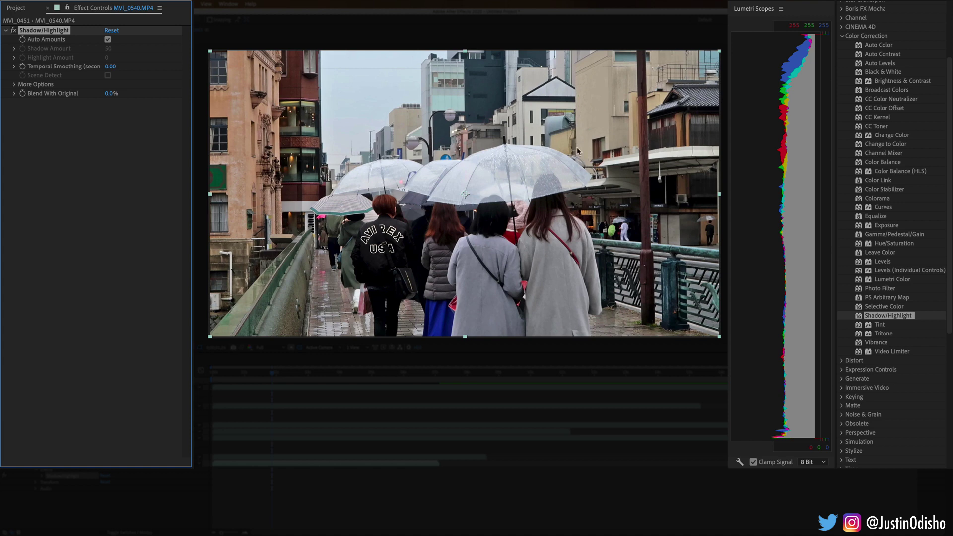
Step: Turn off Auto Amounts, lower Shadow Amount to 26, then remove Shadow/Highlight
{"action": "left_click", "coordinate": [107, 39]}
{"action": "left_click_drag", "start_coordinate": [110, 50], "coordinate": [181, 59]}
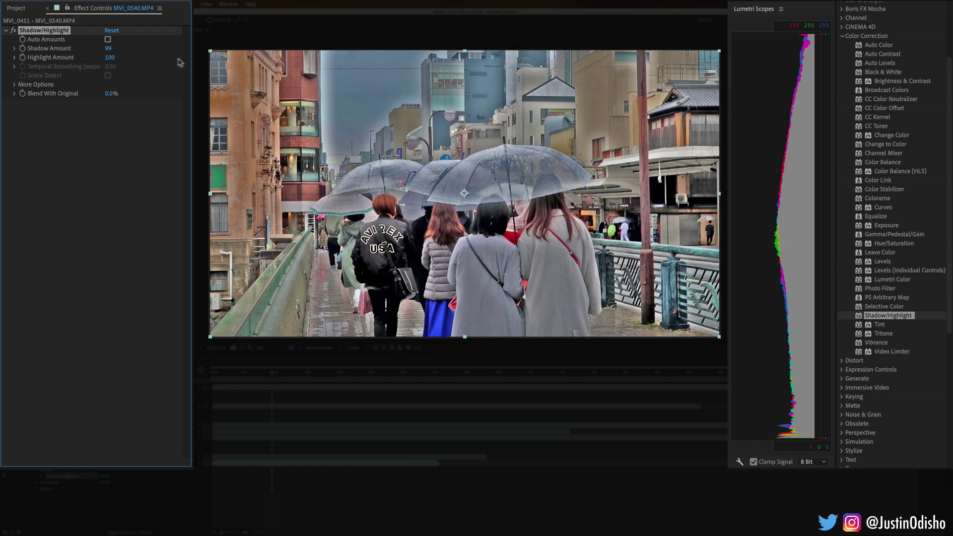
{"action": "key", "text": "XF86AudioRaiseVolume"}
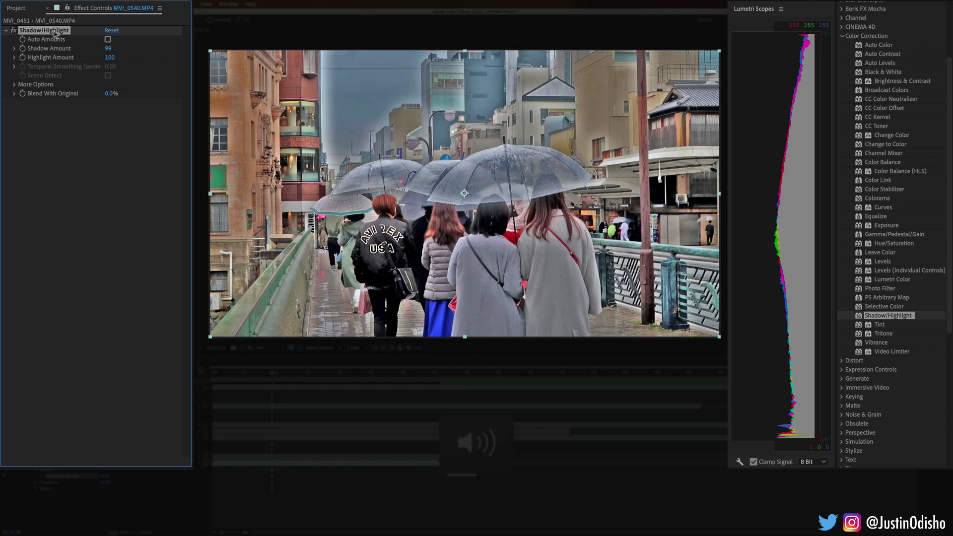
{"action": "key", "text": "Delete"}
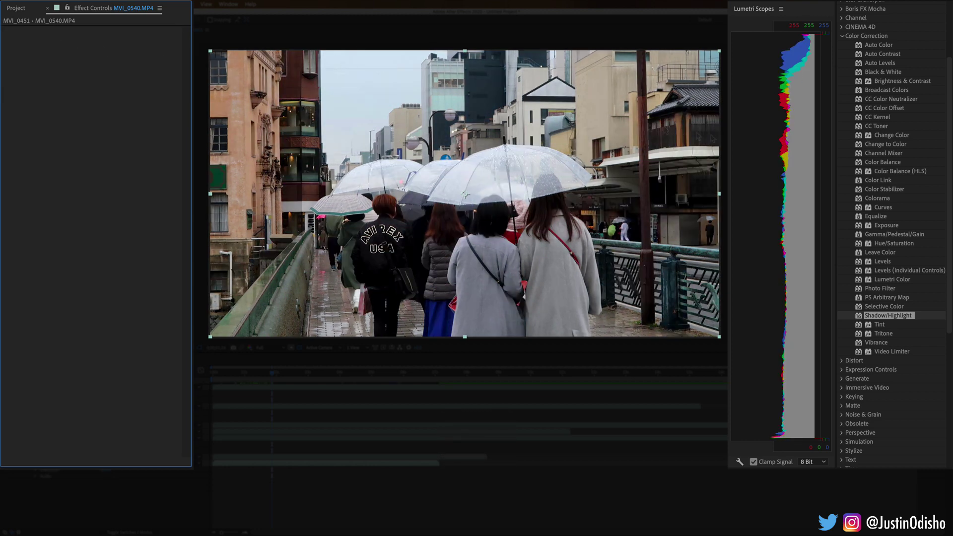
Step: Reapply Shadow/Highlight with Auto Amounts off and Shadow Amount 35, then delete it again
{"action": "left_click_drag", "start_coordinate": [888, 316], "coordinate": [141, 106]}
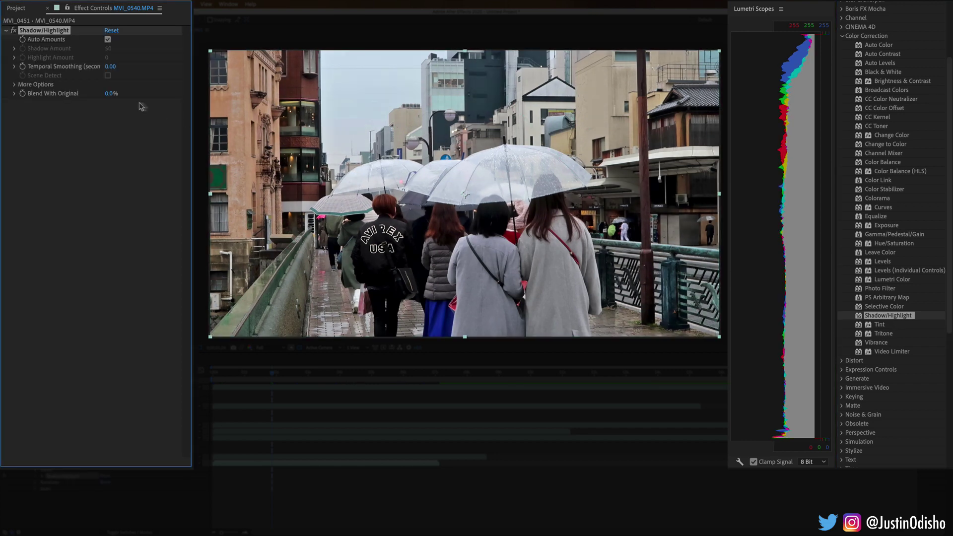
{"action": "left_click", "coordinate": [108, 39]}
{"action": "mouse_move", "coordinate": [107, 48]}
{"action": "left_mouse_down"}
{"action": "mouse_move", "coordinate": [99, 48]}
{"action": "mouse_move", "coordinate": [138, 59]}
{"action": "mouse_move", "coordinate": [120, 59]}
{"action": "left_mouse_up"}
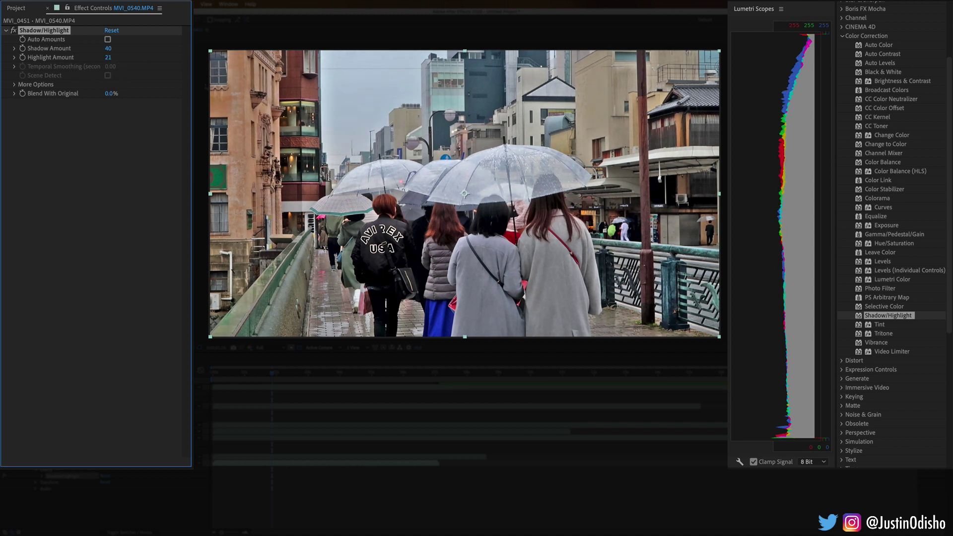
{"action": "key", "text": "Delete"}
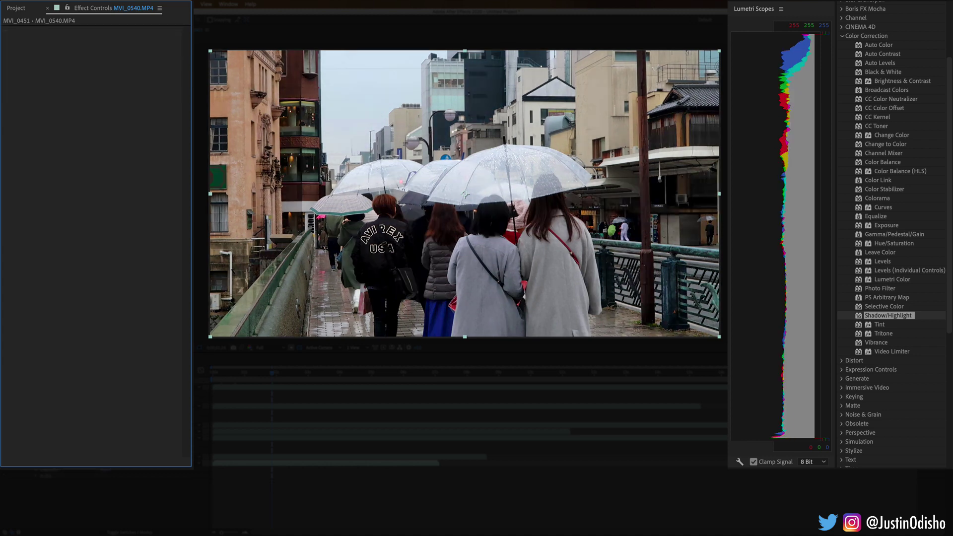
{"action": "left_click", "coordinate": [887, 326]}
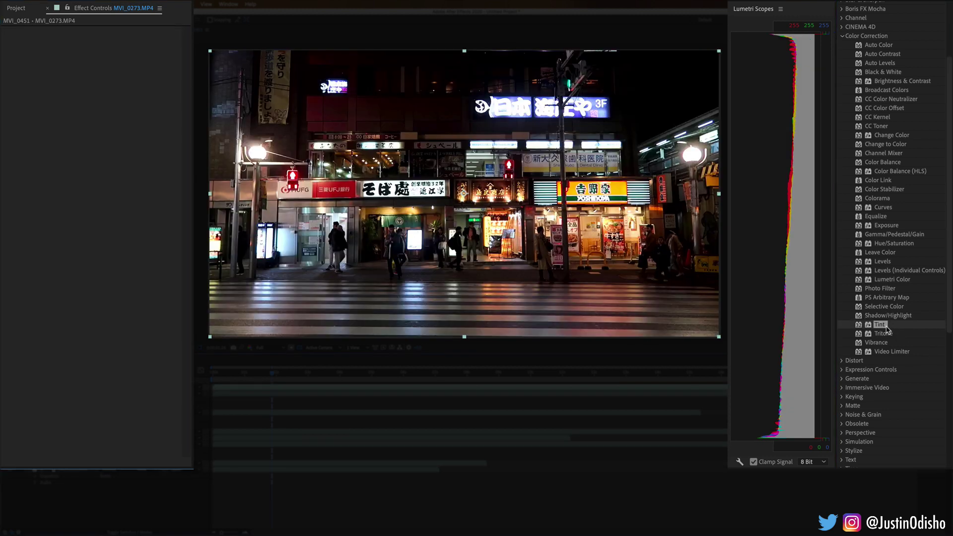
{"action": "left_click_drag", "start_coordinate": [879, 325], "coordinate": [549, 257]}
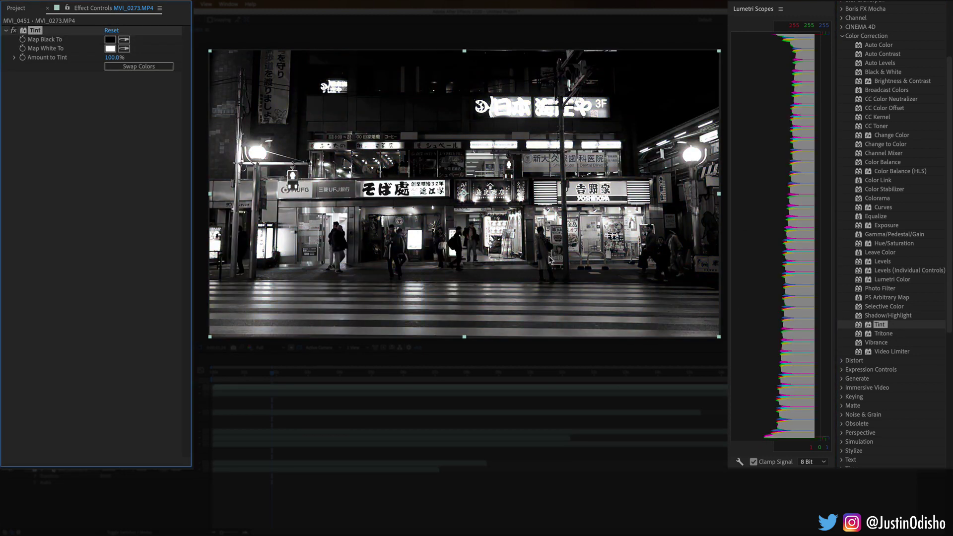
{"action": "left_click", "coordinate": [878, 126]}
{"action": "left_click", "coordinate": [48, 75]}
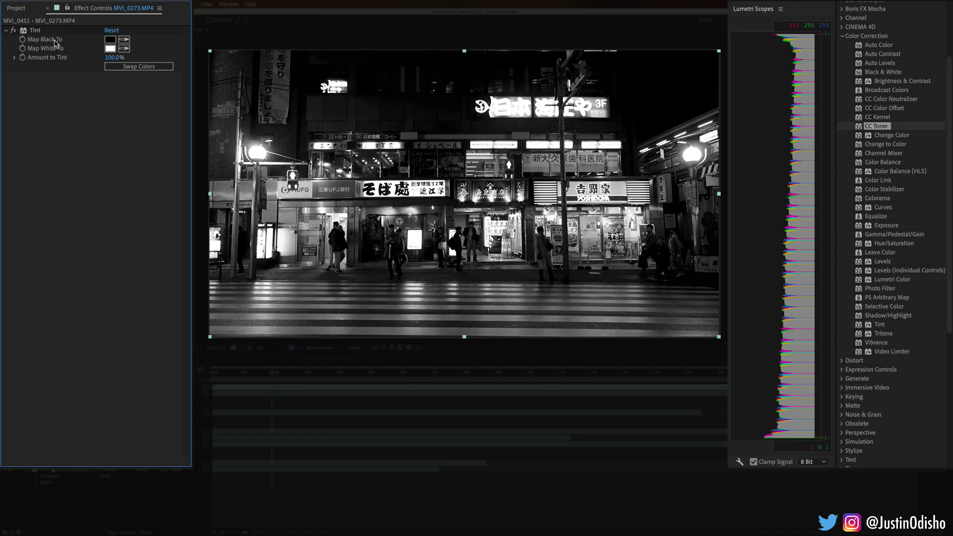
{"action": "left_click", "coordinate": [110, 41]}
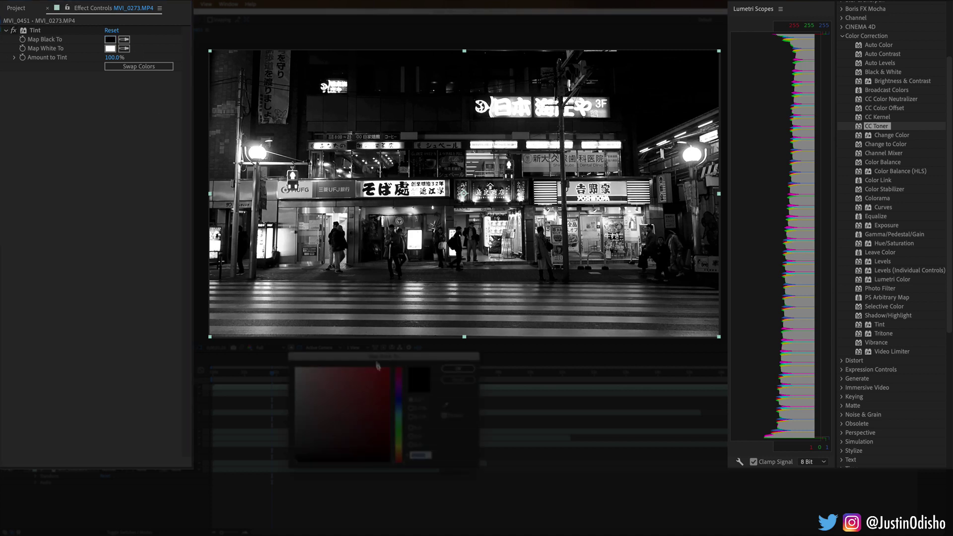
{"action": "left_click_drag", "start_coordinate": [382, 400], "coordinate": [400, 432]}
{"action": "left_click", "coordinate": [448, 371]}
{"action": "left_click", "coordinate": [110, 48]}
{"action": "left_click", "coordinate": [371, 393]}
{"action": "left_click", "coordinate": [451, 370]}
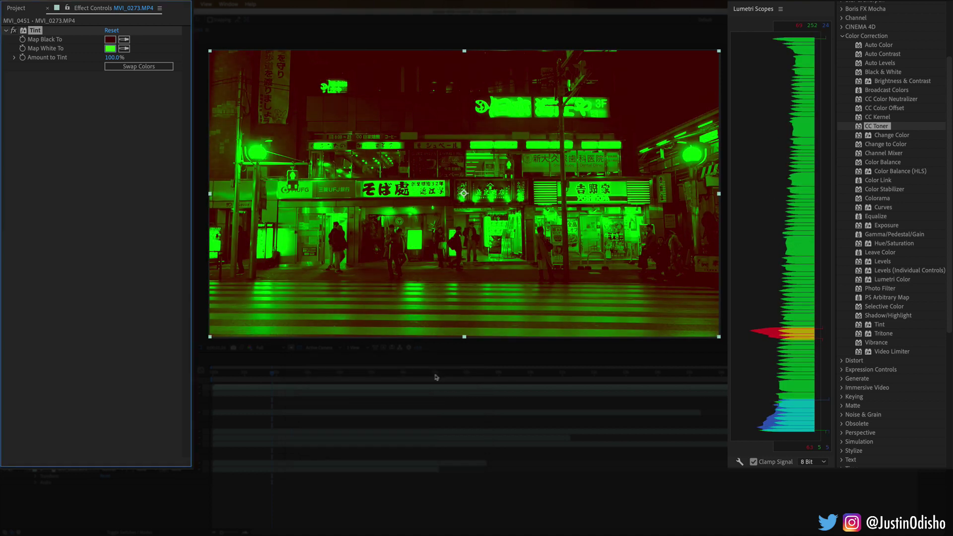
{"action": "left_click_drag", "start_coordinate": [277, 375], "coordinate": [272, 376]}
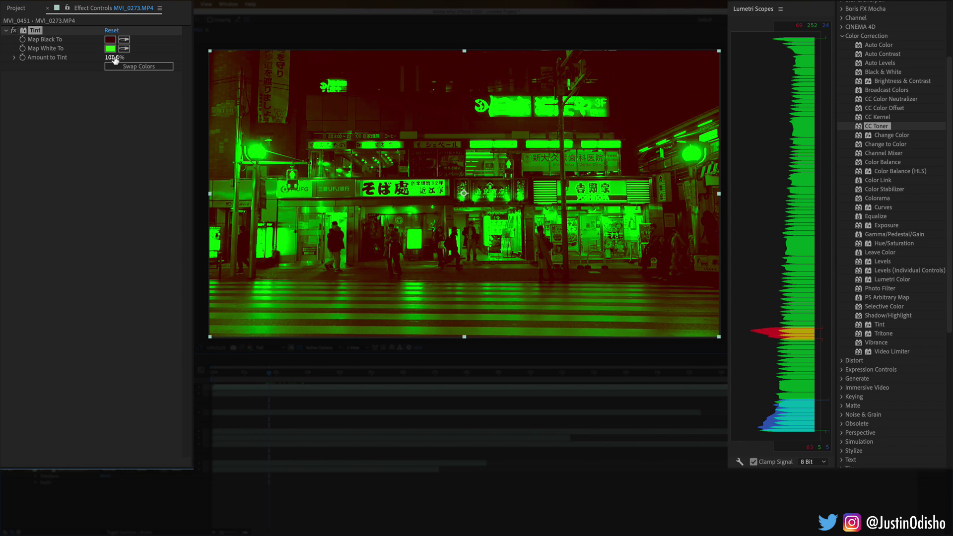
{"action": "left_click_drag", "start_coordinate": [115, 58], "coordinate": [53, 60]}
{"action": "left_click", "coordinate": [134, 68]}
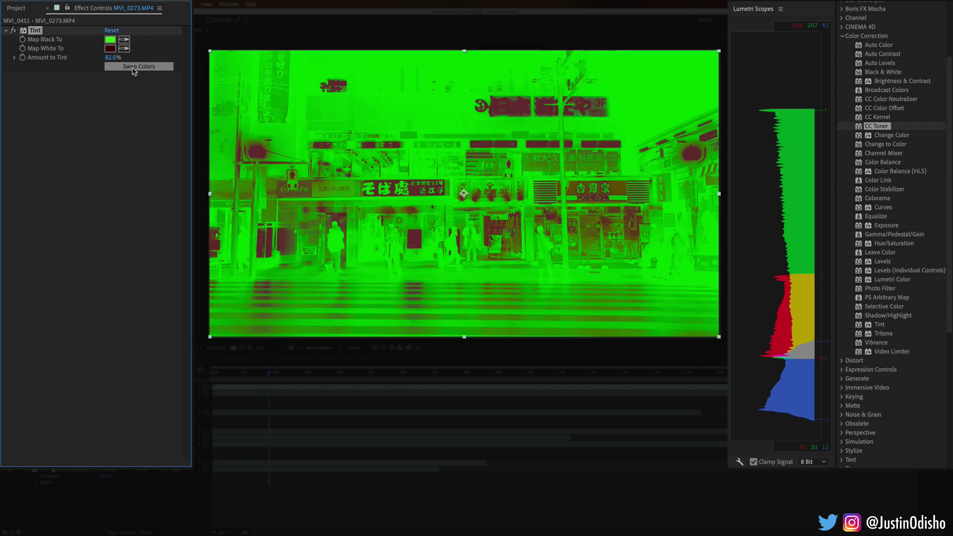
{"action": "left_click", "coordinate": [134, 68]}
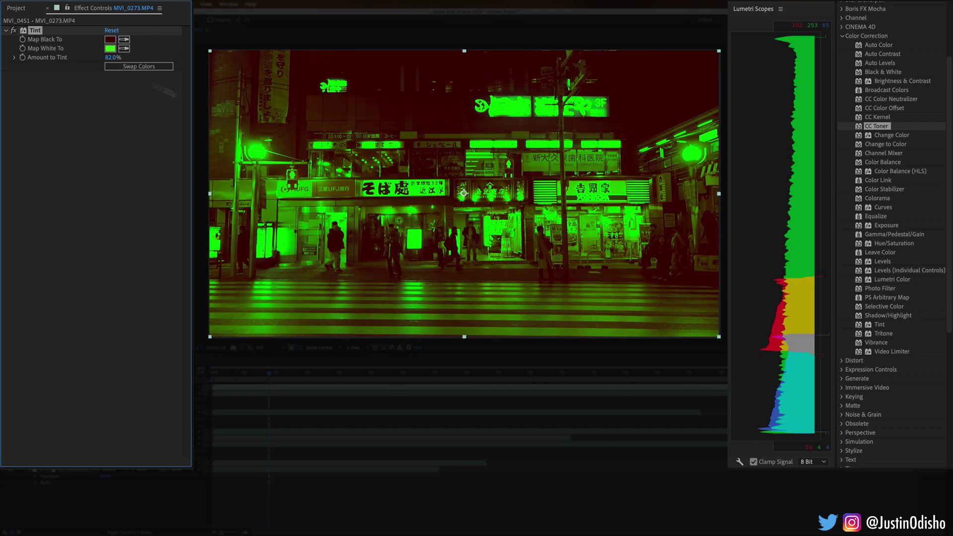
{"action": "key", "text": "Delete"}
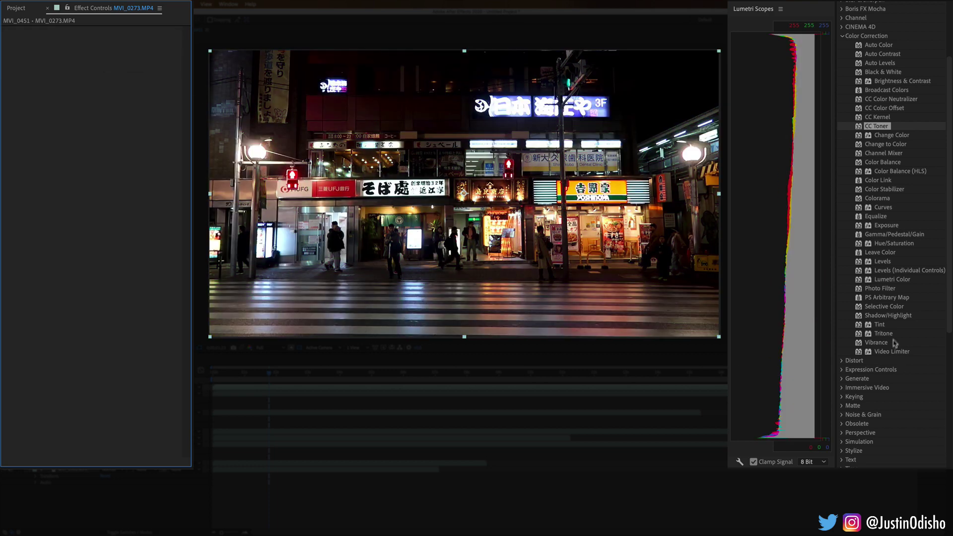
{"action": "left_click_drag", "start_coordinate": [892, 336], "coordinate": [447, 199]}
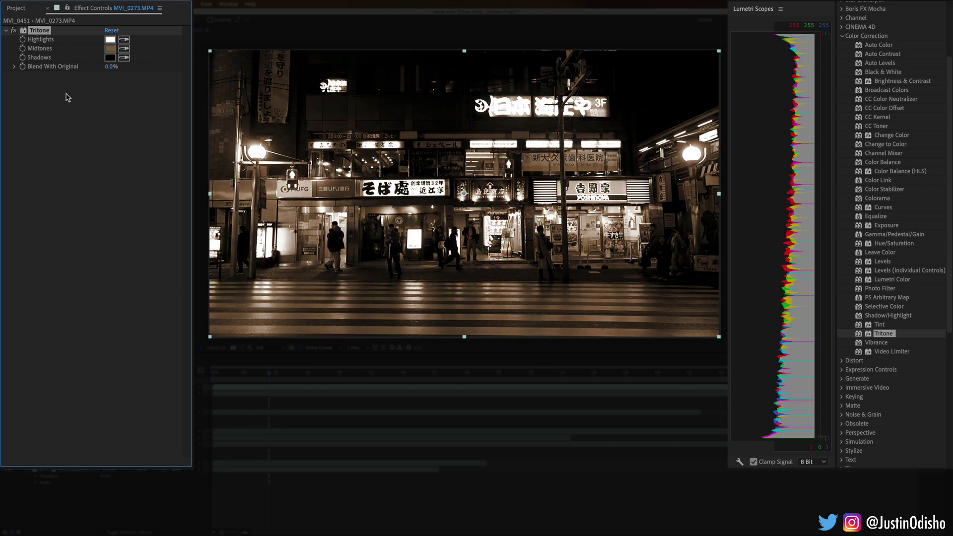
{"action": "left_click", "coordinate": [110, 49]}
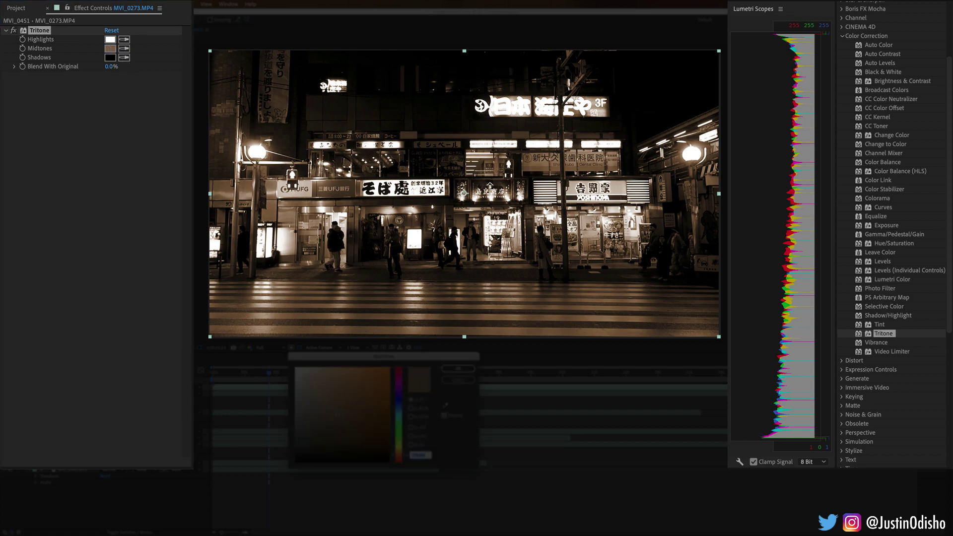
{"action": "left_click", "coordinate": [399, 403]}
{"action": "left_click_drag", "start_coordinate": [374, 399], "coordinate": [387, 358]}
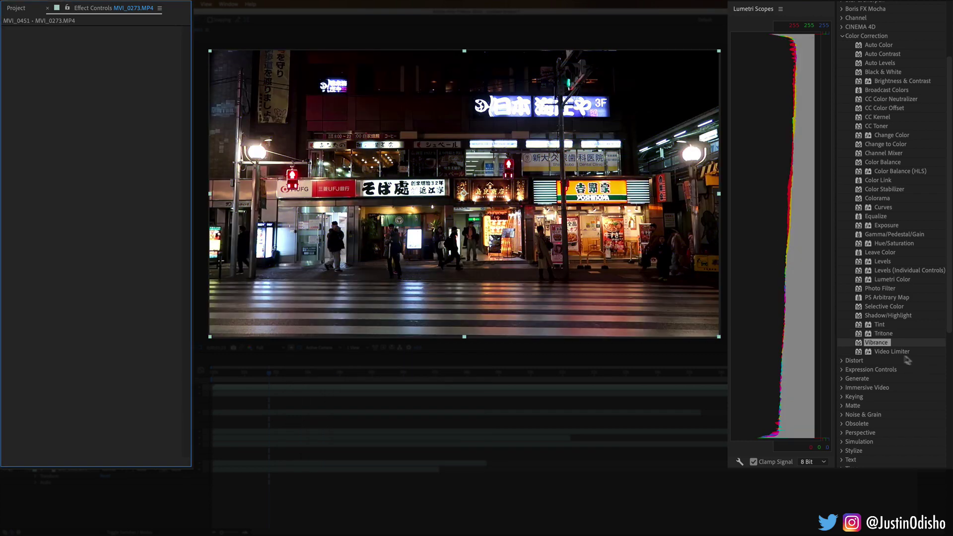
{"action": "double_click", "coordinate": [876, 342]}
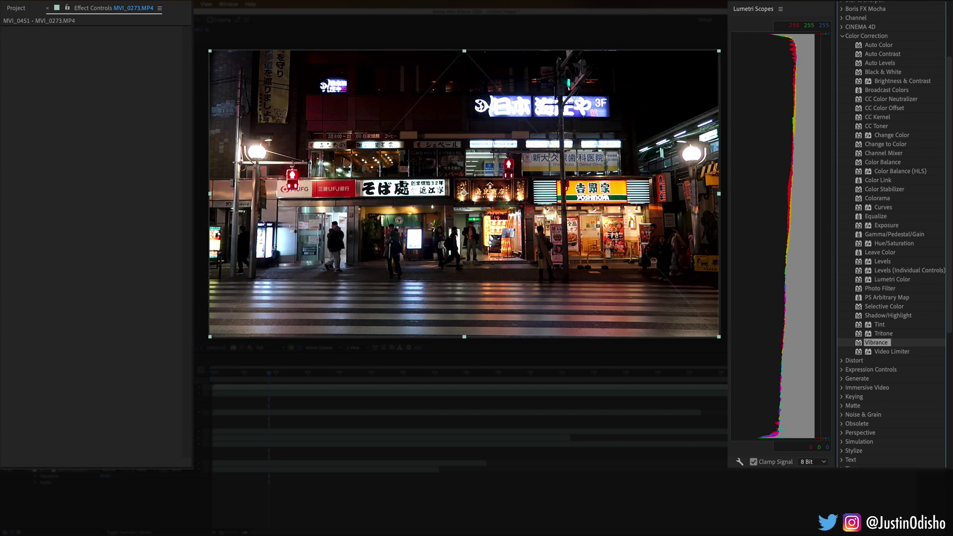
Step: Set Vibrance Saturation to 27.0 and Vibrance to 79.0, then add Video Limiter to the clip
{"action": "left_click_drag", "start_coordinate": [108, 48], "coordinate": [154, 49]}
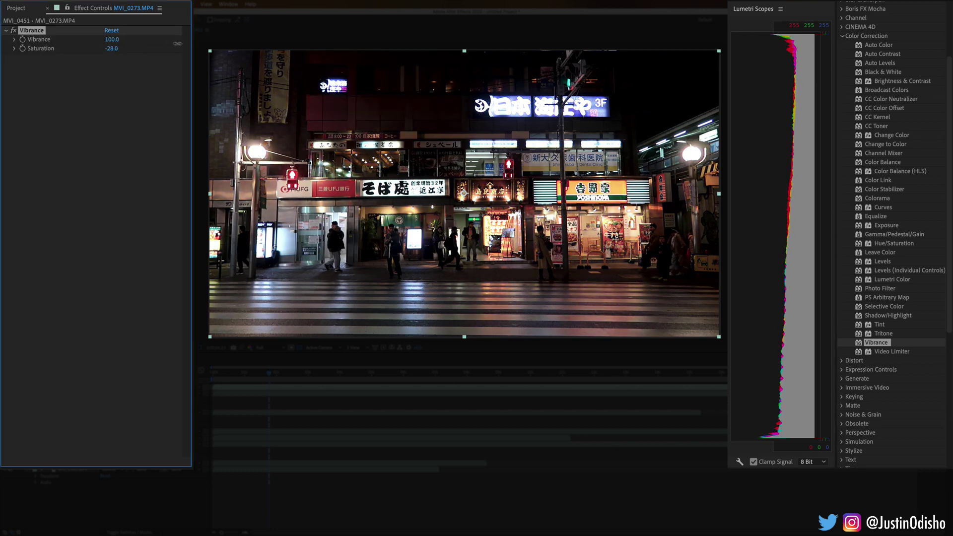
{"action": "left_click_drag", "start_coordinate": [112, 48], "coordinate": [142, 48]}
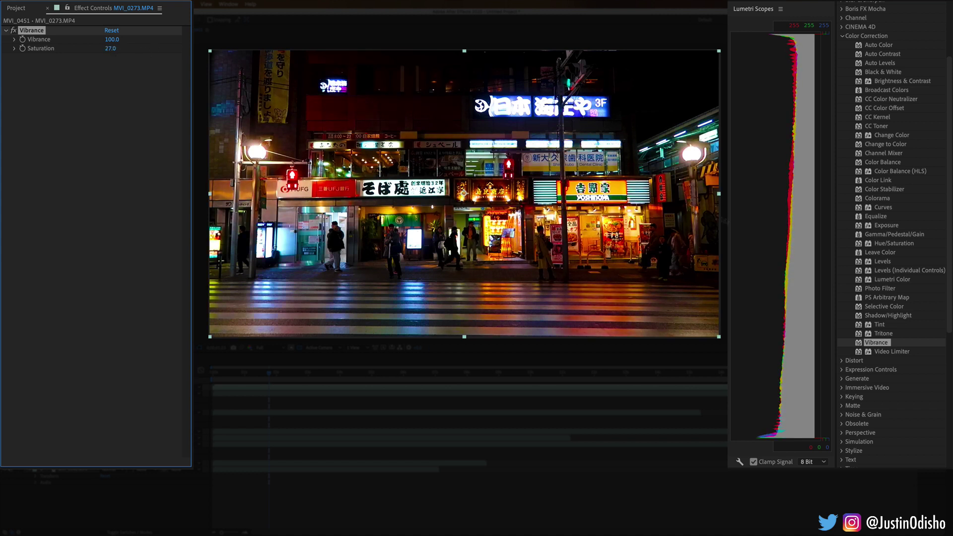
{"action": "left_click_drag", "start_coordinate": [112, 40], "coordinate": [99, 39]}
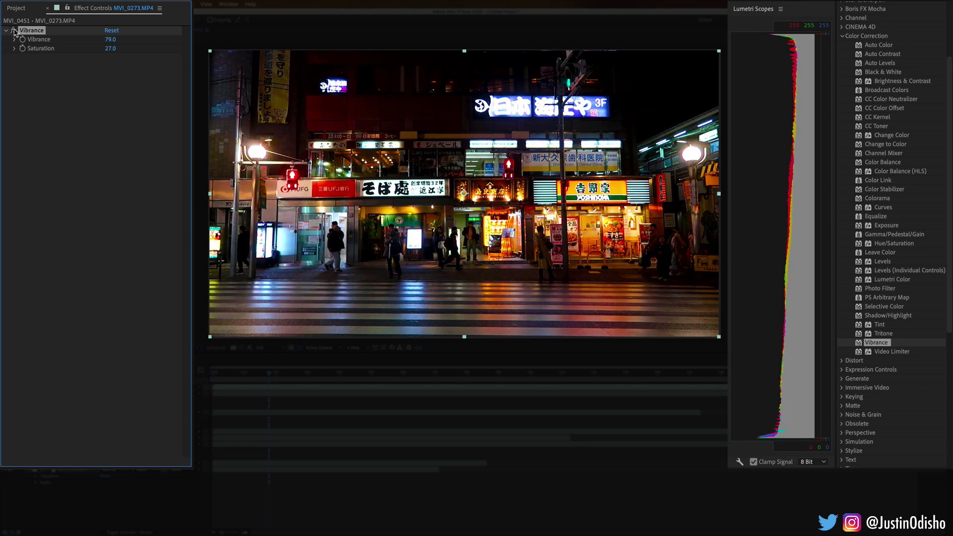
{"action": "left_click_drag", "start_coordinate": [907, 355], "coordinate": [464, 184]}
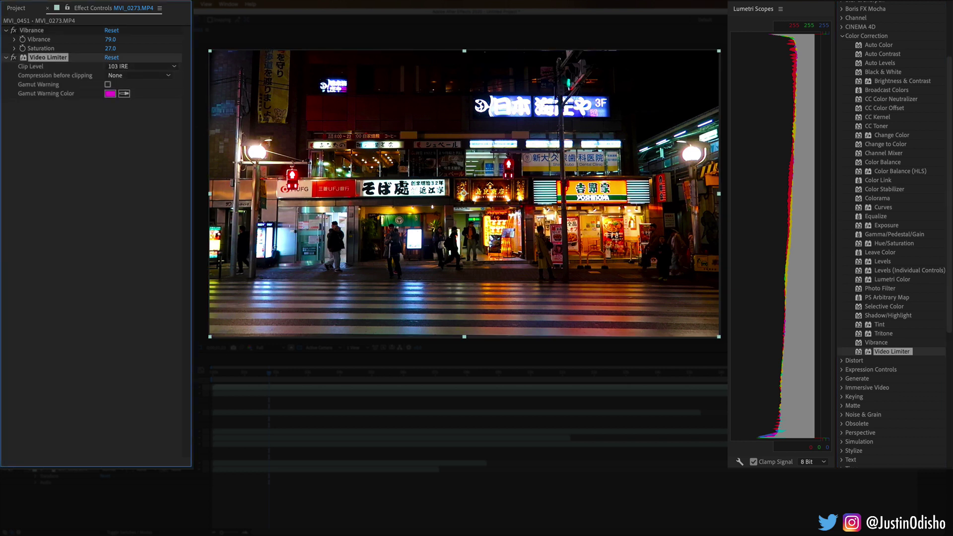
Step: Delete Vibrance from the night street clip and look through the Clip Level choices
{"action": "left_click", "coordinate": [31, 29]}
{"action": "key", "text": "Delete"}
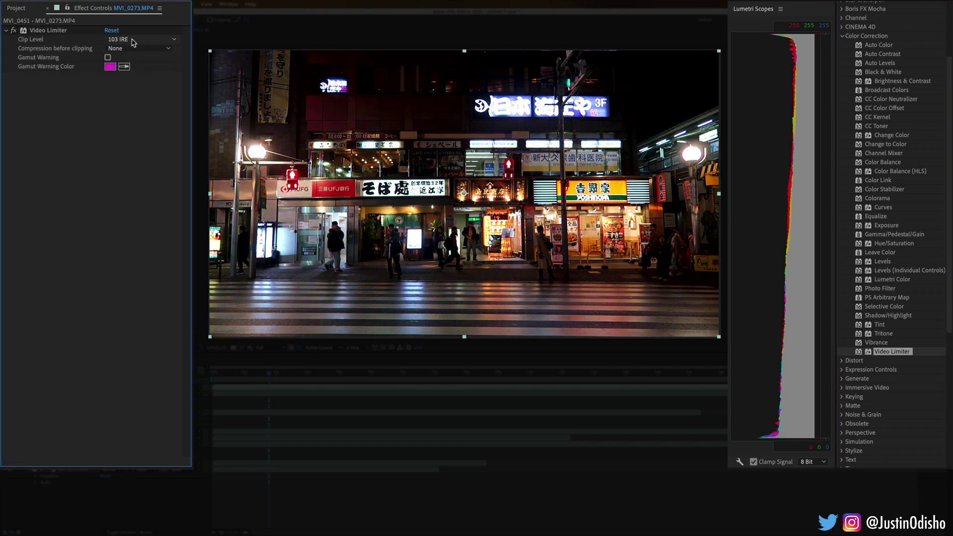
{"action": "left_click", "coordinate": [132, 41]}
{"action": "left_click", "coordinate": [159, 183]}
{"action": "left_click", "coordinate": [130, 41]}
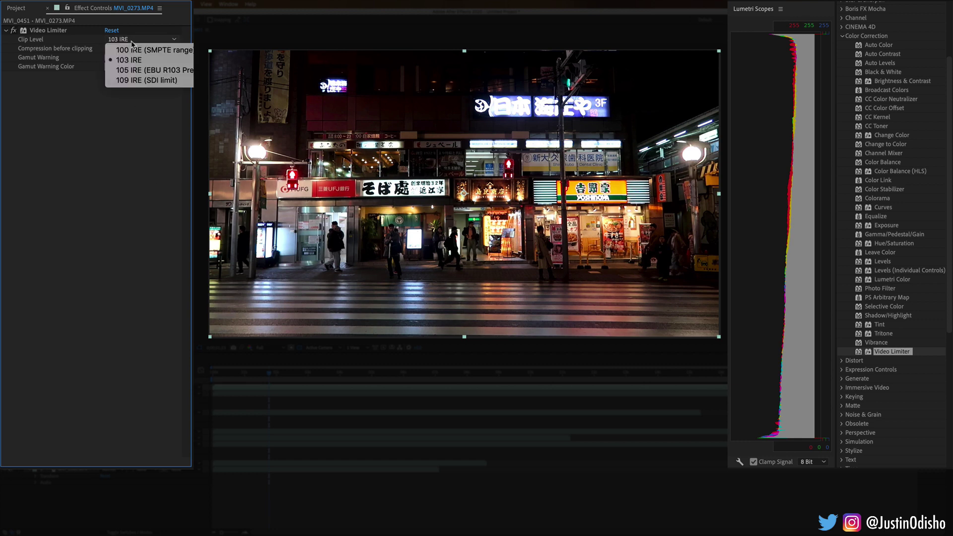
{"action": "left_click", "coordinate": [142, 74]}
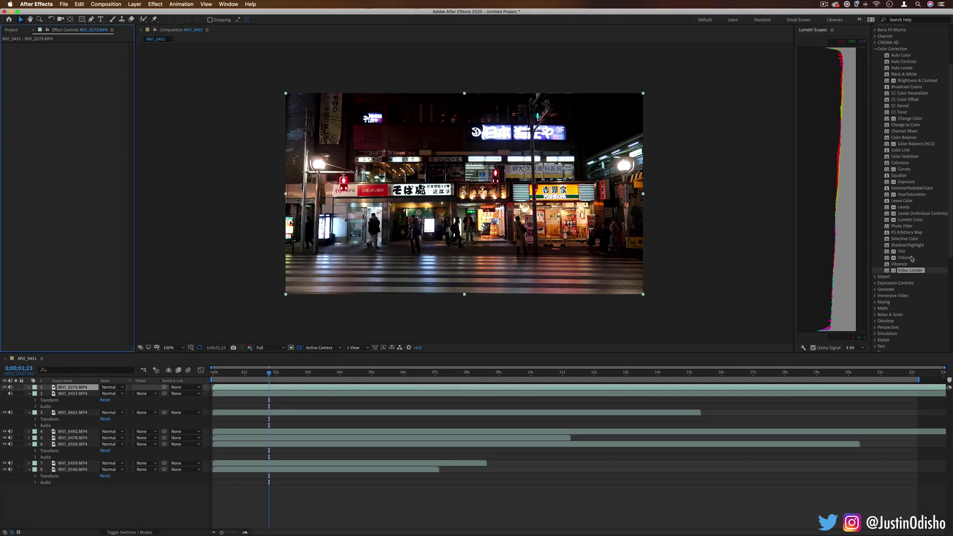
Step: Collapse Color Correction in Effects & Presets and expand Distort, selecting Bezier Warp
{"action": "left_click", "coordinate": [893, 55]}
{"action": "left_click_drag", "start_coordinate": [893, 52], "coordinate": [898, 50]}
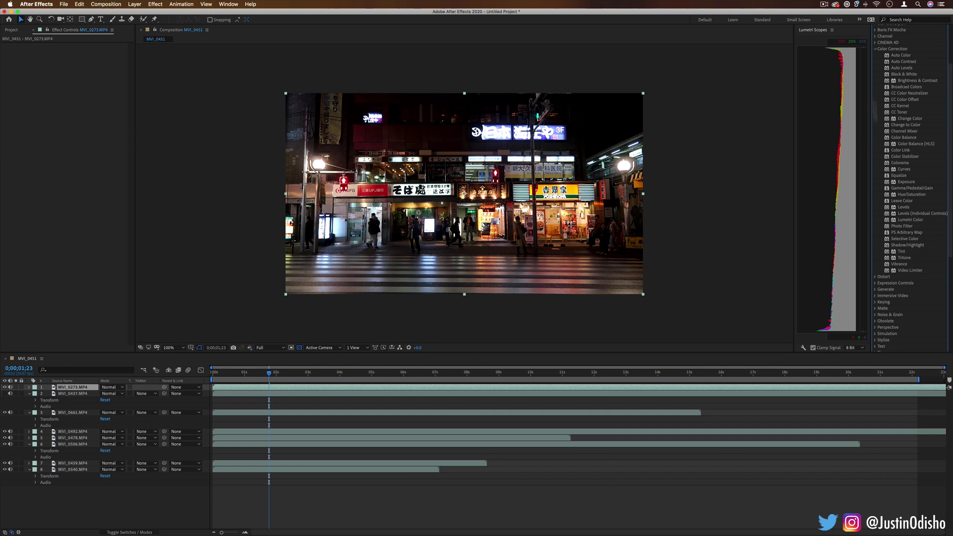
{"action": "left_click", "coordinate": [876, 48]}
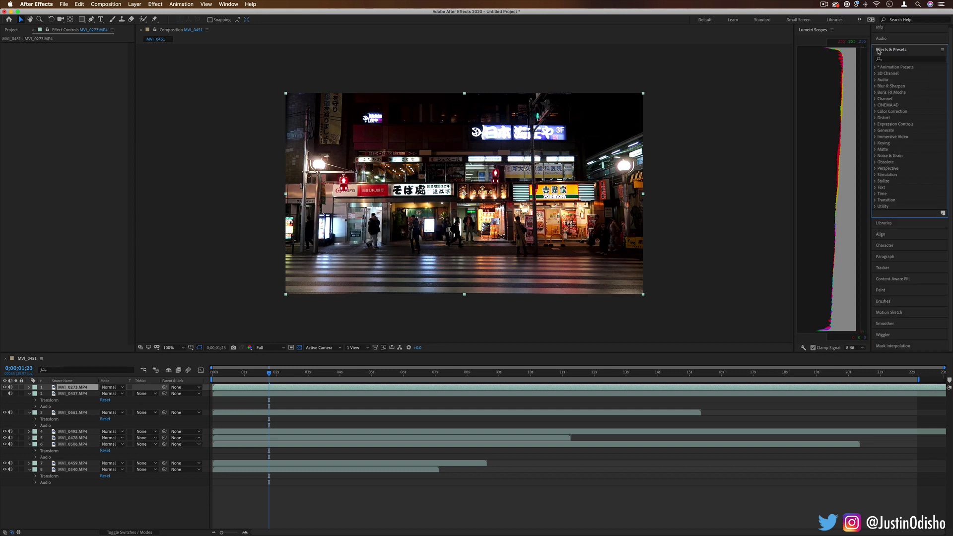
{"action": "left_click", "coordinate": [876, 118]}
{"action": "left_click", "coordinate": [894, 125]}
{"action": "scroll", "coordinate": [911, 152], "scroll_direction": "down", "scroll_amount": 3}
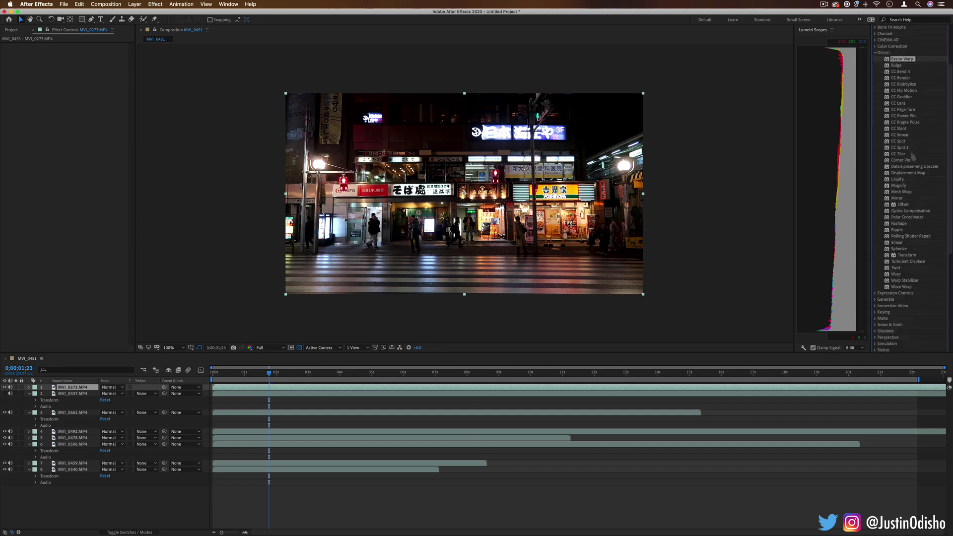